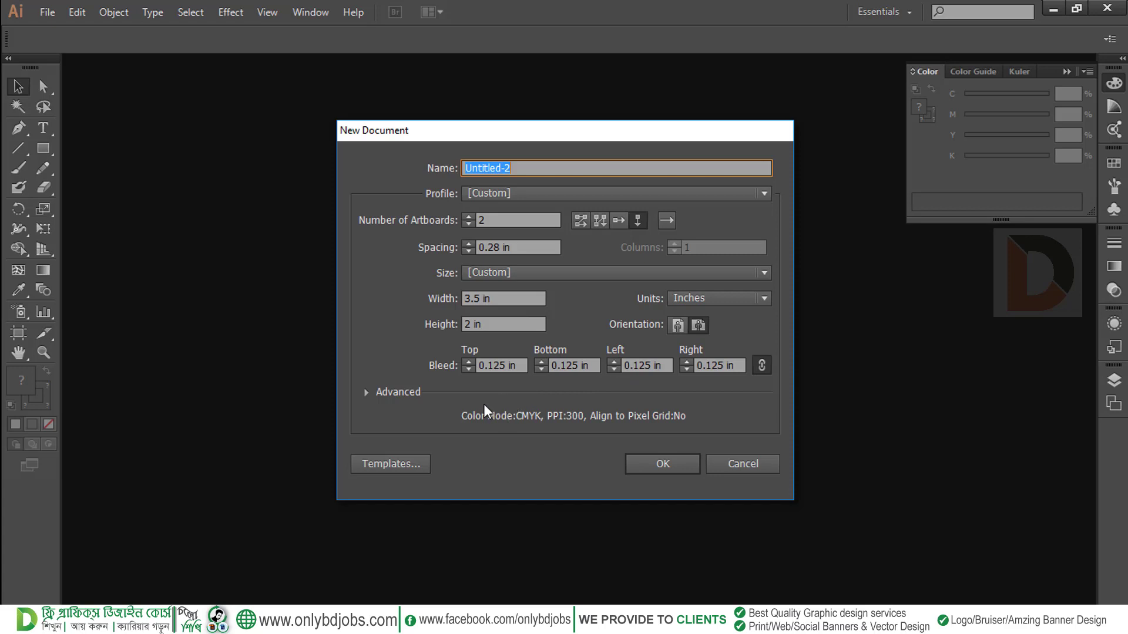
# Step: Create the new two-artboard, 3.5 × 2 in document with its color mode set to RGB
pyautogui.click(364, 392)
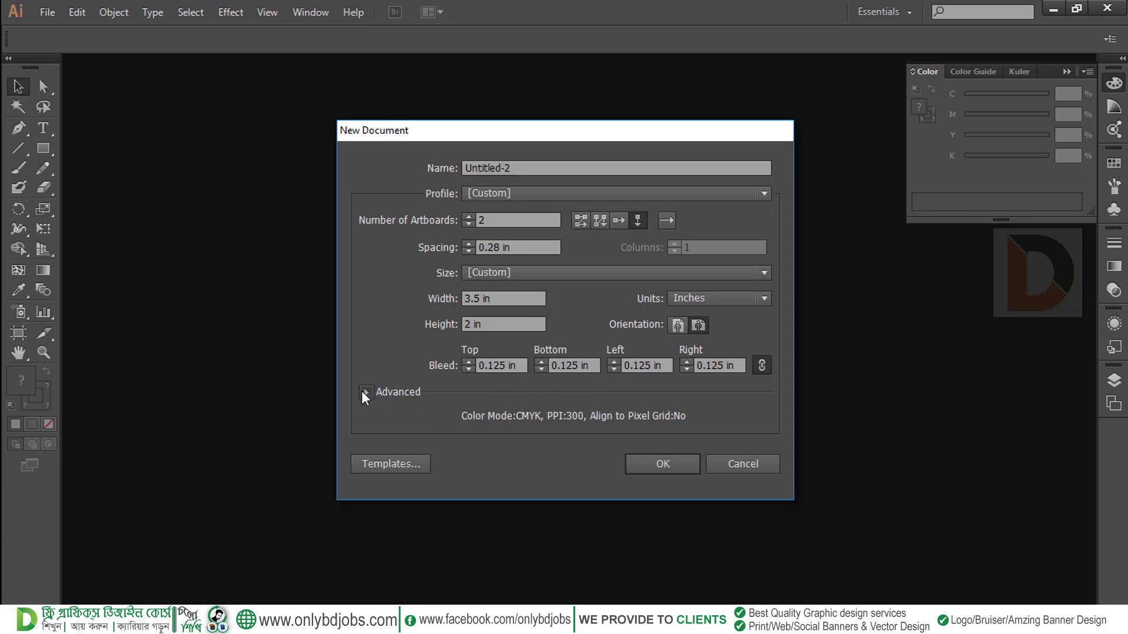
pyautogui.click(488, 416)
pyautogui.click(499, 455)
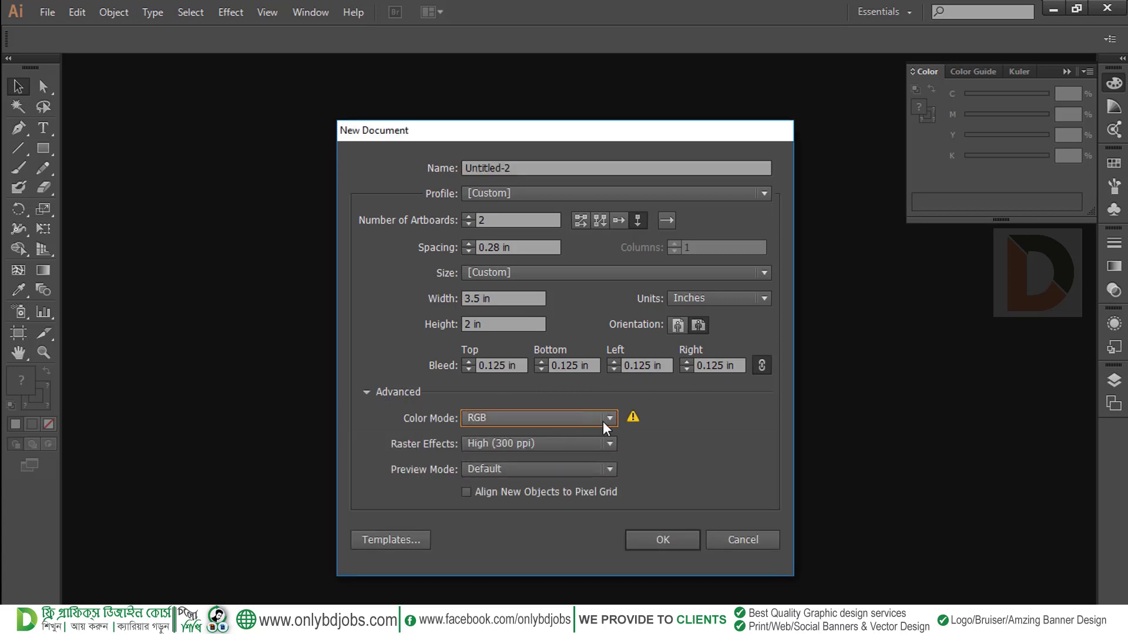
pyautogui.click(657, 540)
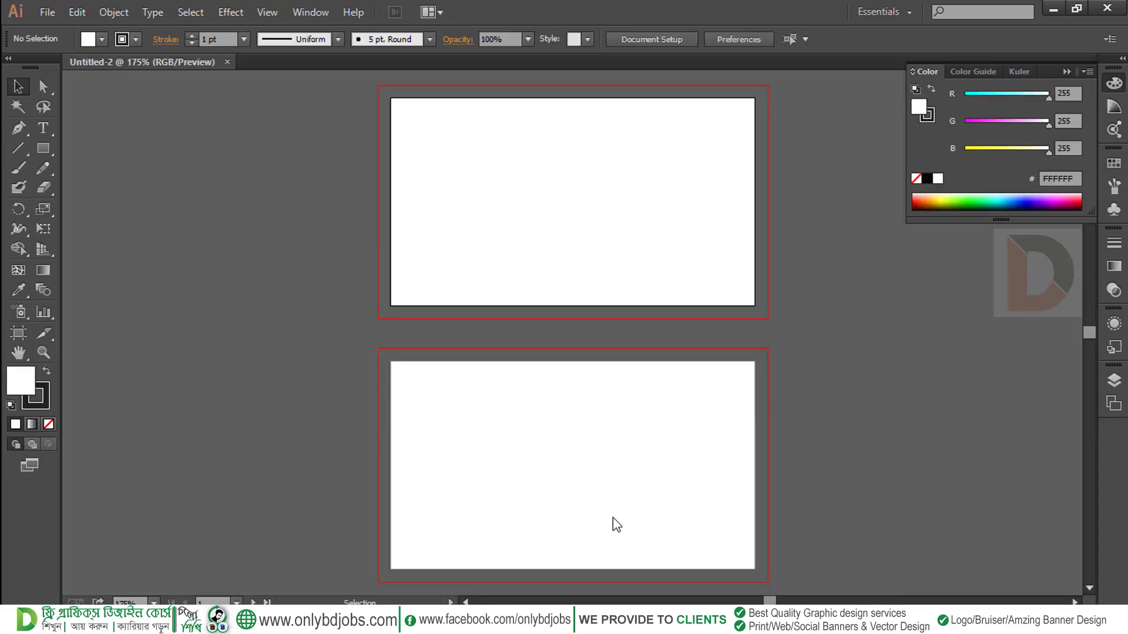
# Step: Draw a rectangle without stroke over the whole upper artboard and pull its left edge in just past the artboard's middle
pyautogui.click(45, 149)
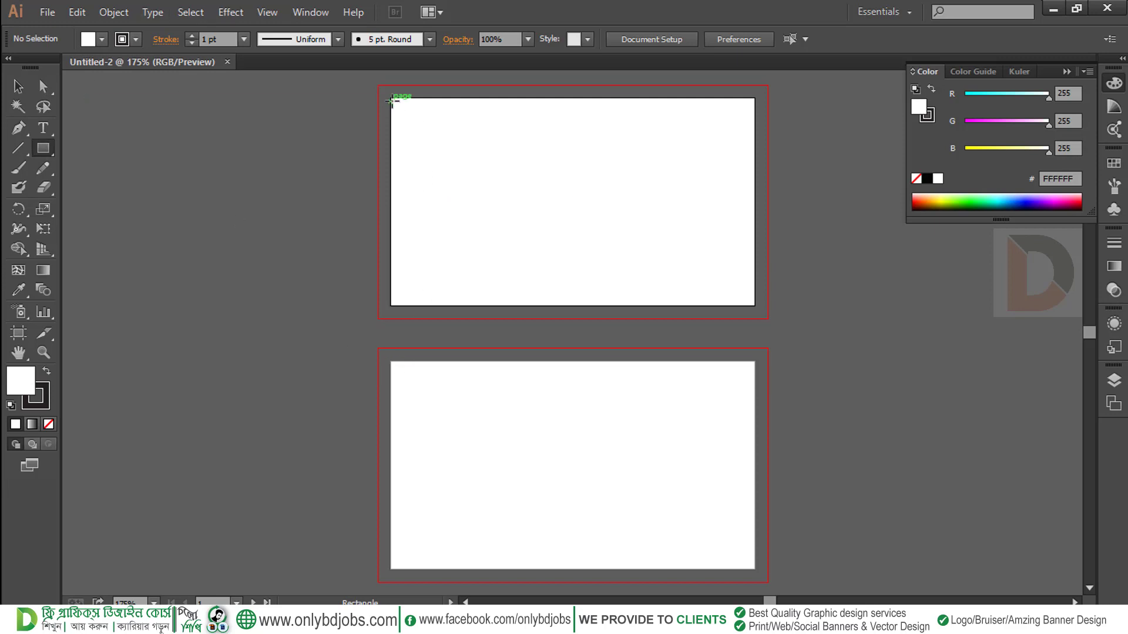
pyautogui.moveTo(390, 97); pyautogui.dragTo(755, 305)
pyautogui.moveTo(629, 290); pyautogui.dragTo(561, 303)
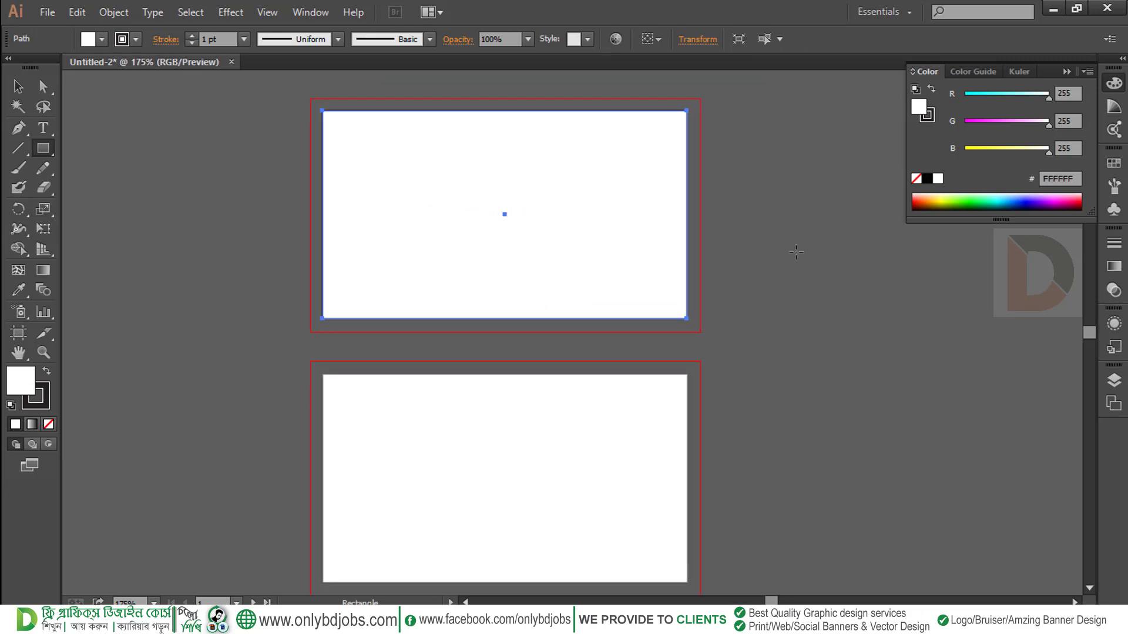
pyautogui.click(929, 116)
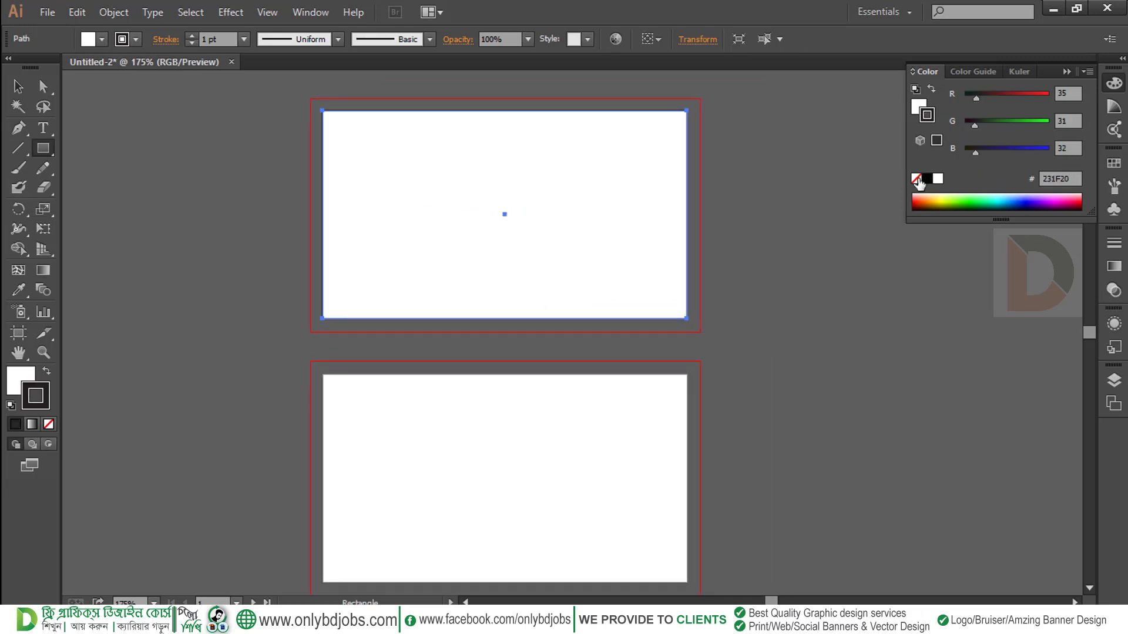
pyautogui.click(916, 179)
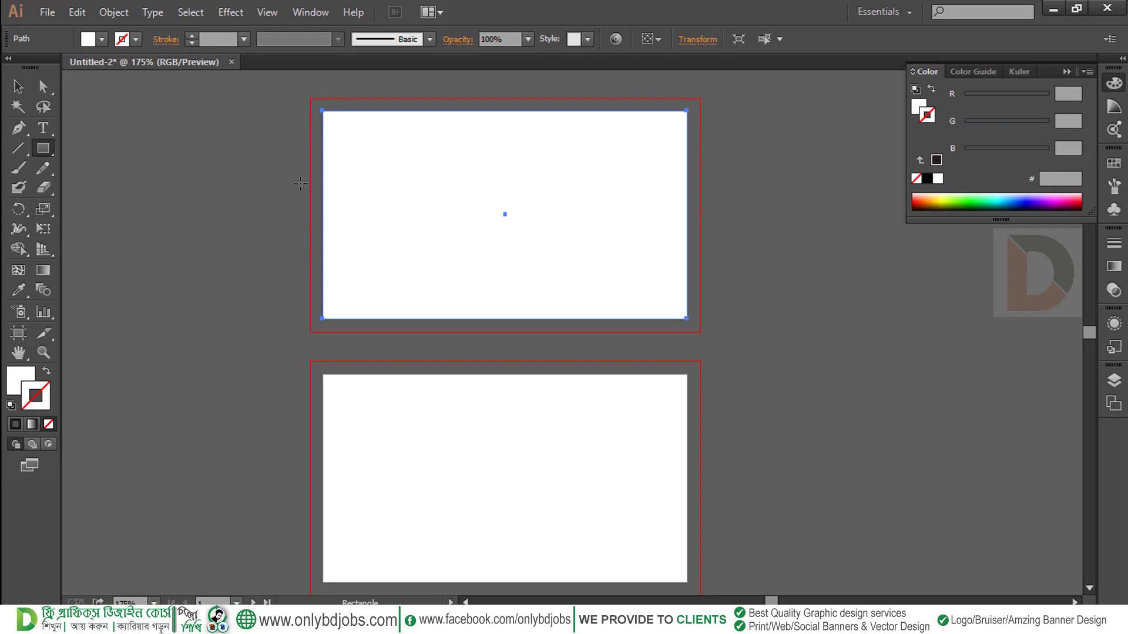
pyautogui.click(18, 87)
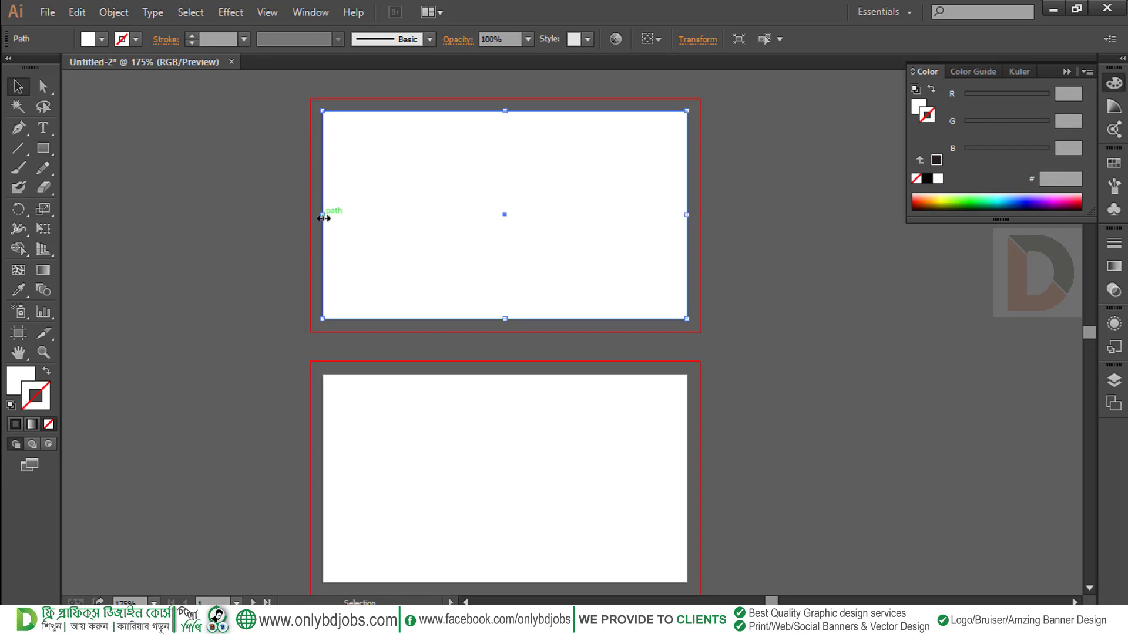
pyautogui.moveTo(324, 218); pyautogui.dragTo(530, 230)
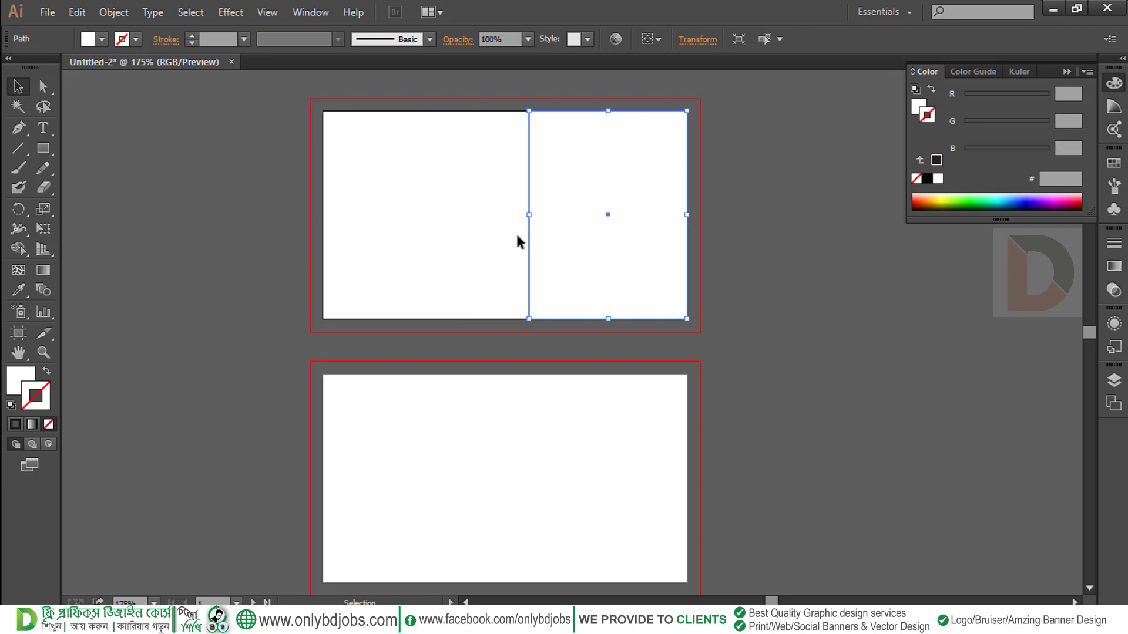
# Step: Fill the narrowed rectangle on the upper artboard with red D51400
pyautogui.click(921, 107)
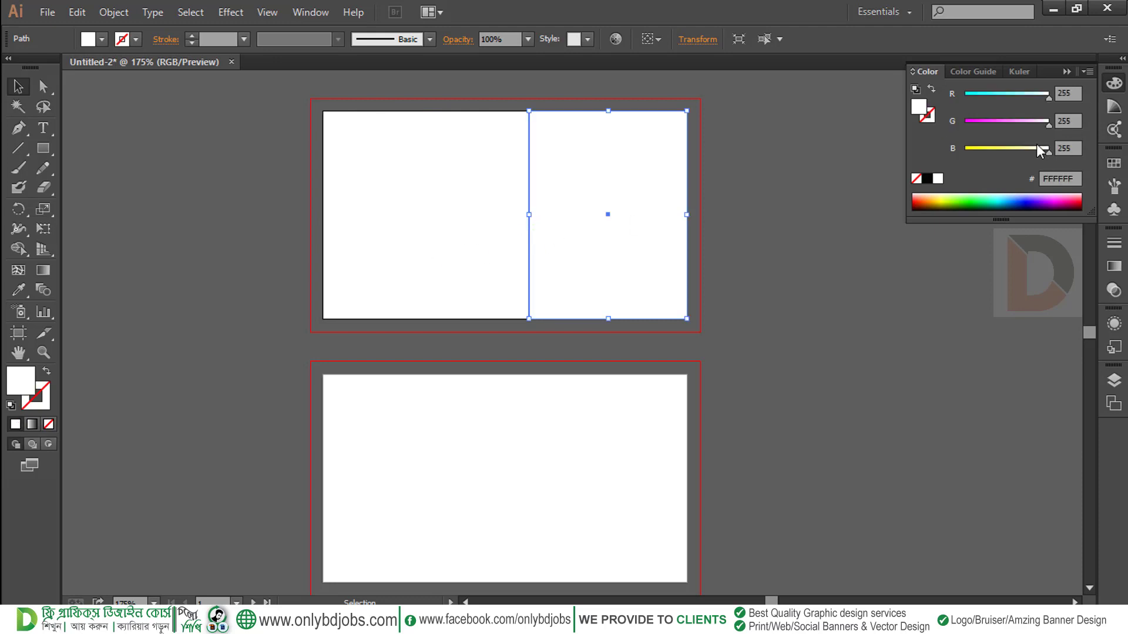
pyautogui.click(927, 201)
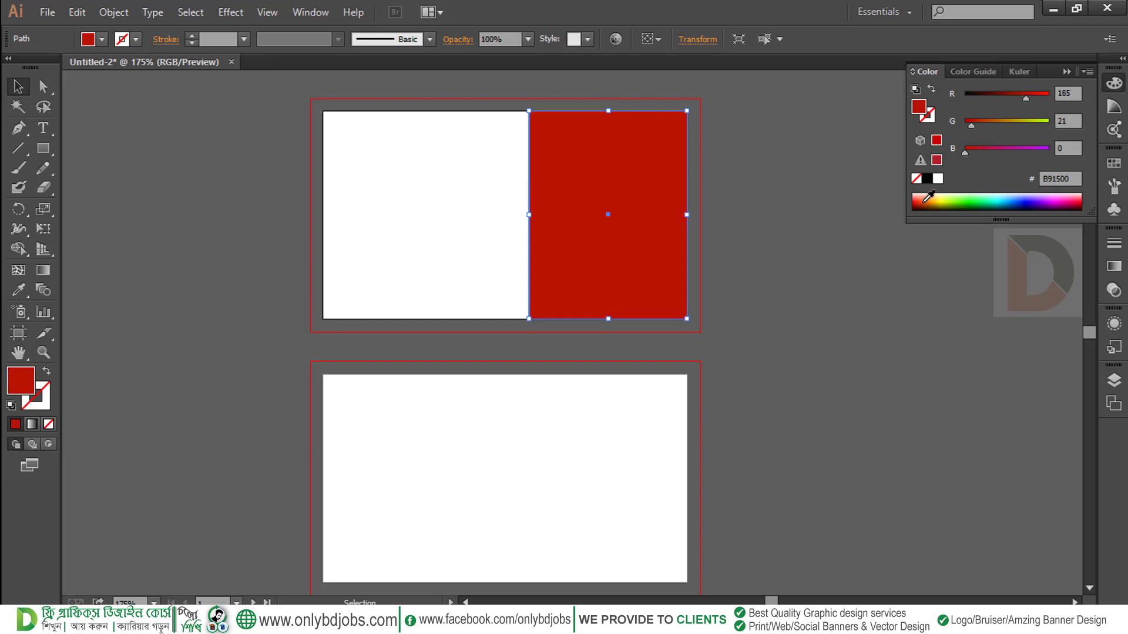
pyautogui.click(925, 201)
pyautogui.click(922, 198)
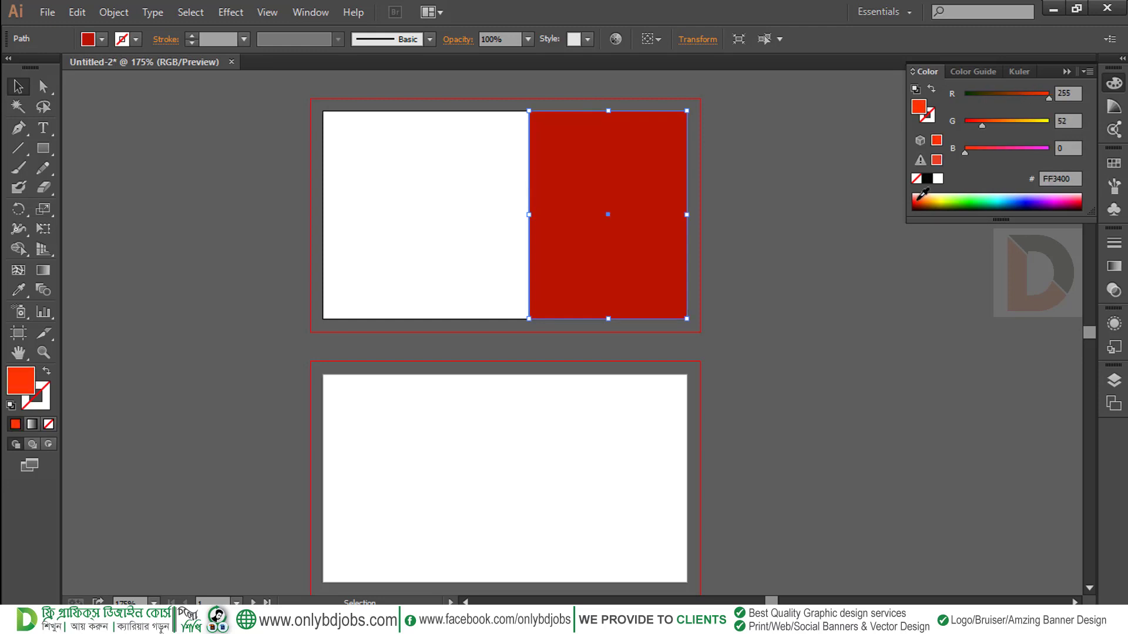
pyautogui.click(921, 195)
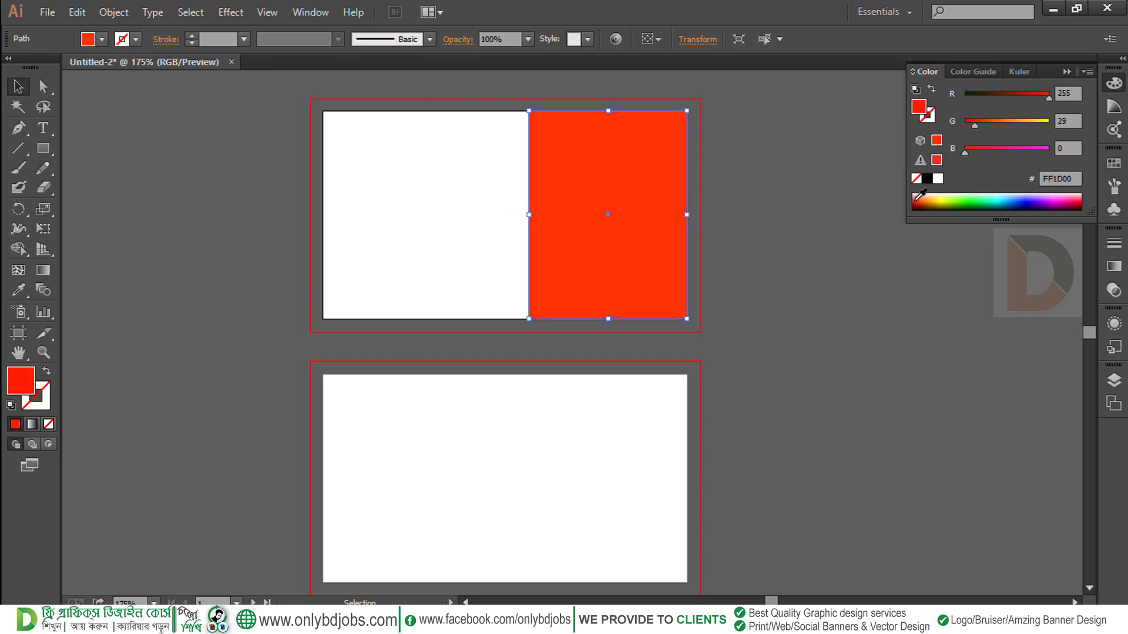
pyautogui.click(920, 198)
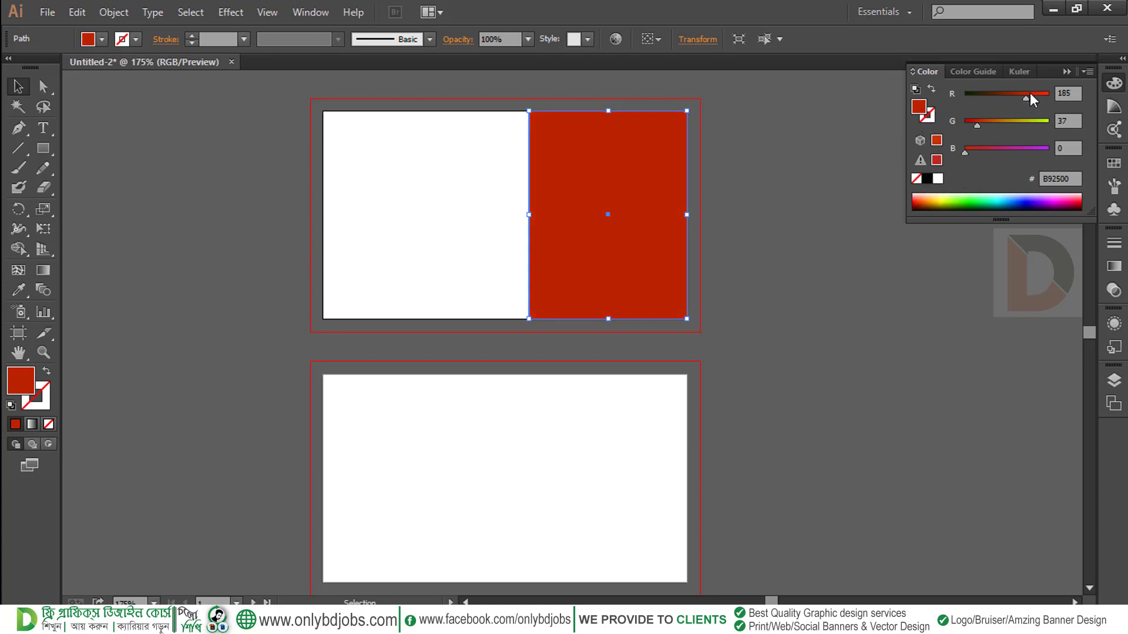
pyautogui.moveTo(1030, 96); pyautogui.dragTo(1036, 96)
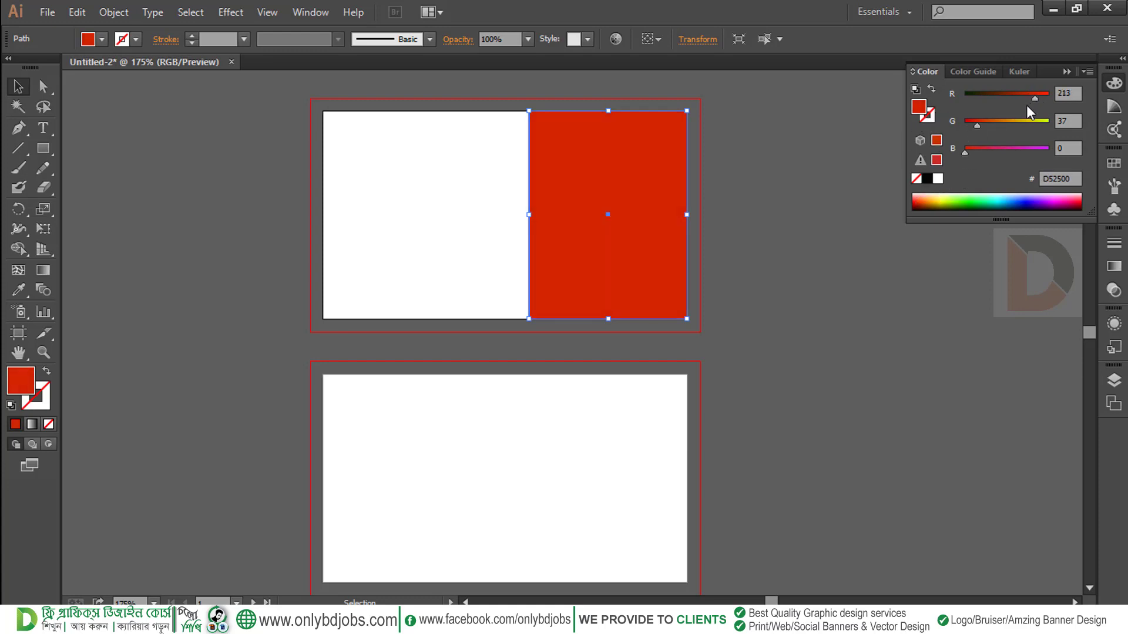
pyautogui.moveTo(976, 123); pyautogui.dragTo(970, 124)
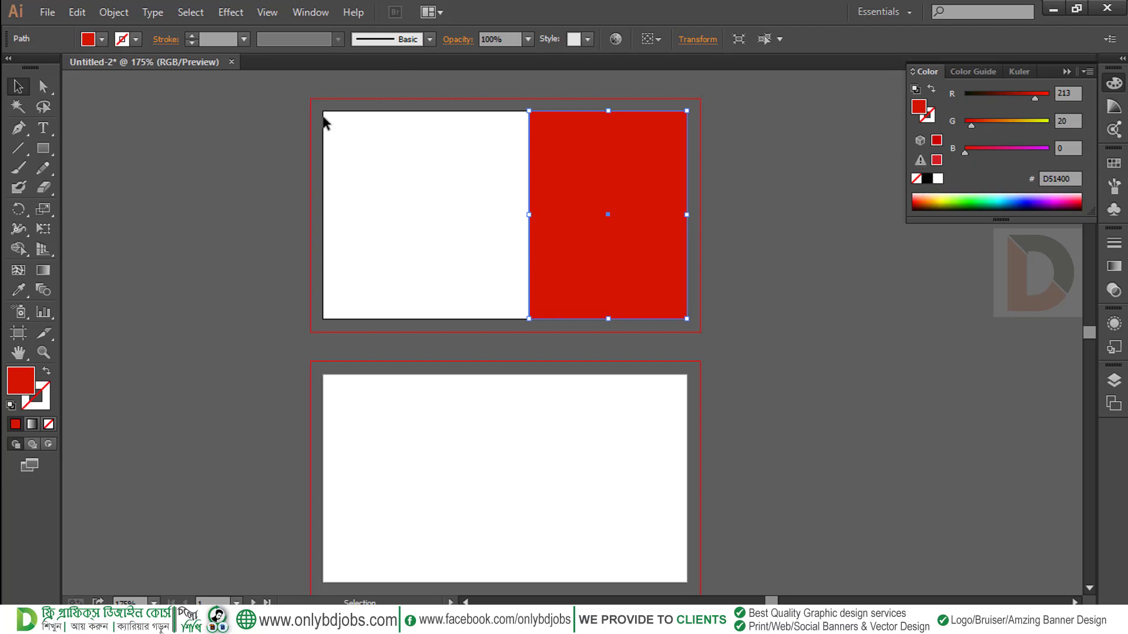
# Step: Slant the red shape's left edge by moving its lower-left corner about 0.25 in left and its upper-left corner slightly right
pyautogui.click(43, 86)
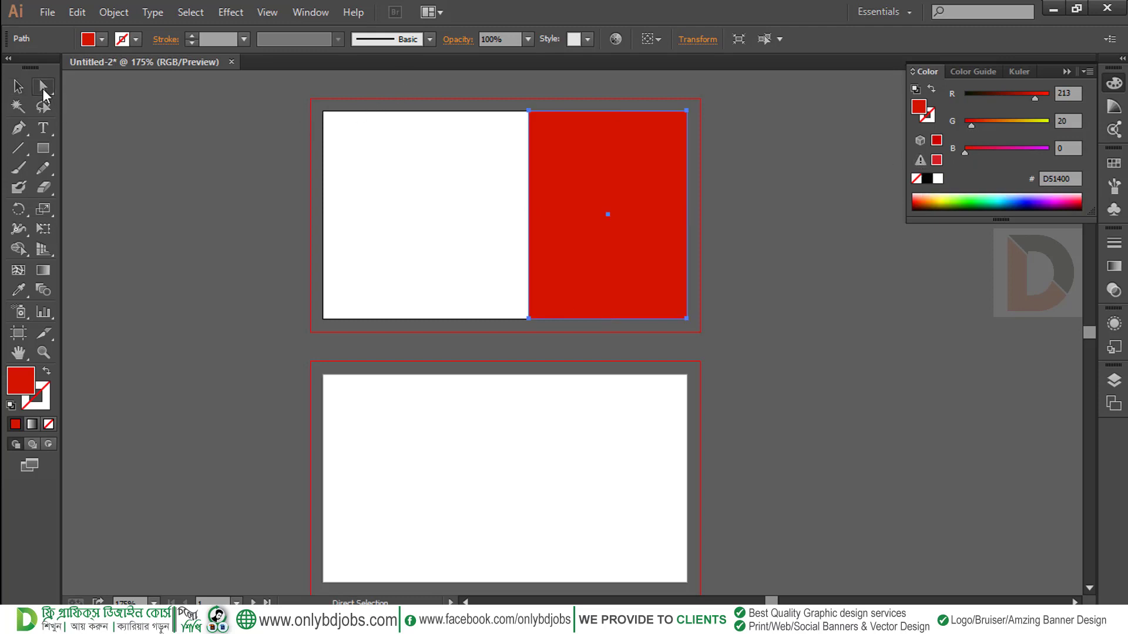
pyautogui.click(529, 319)
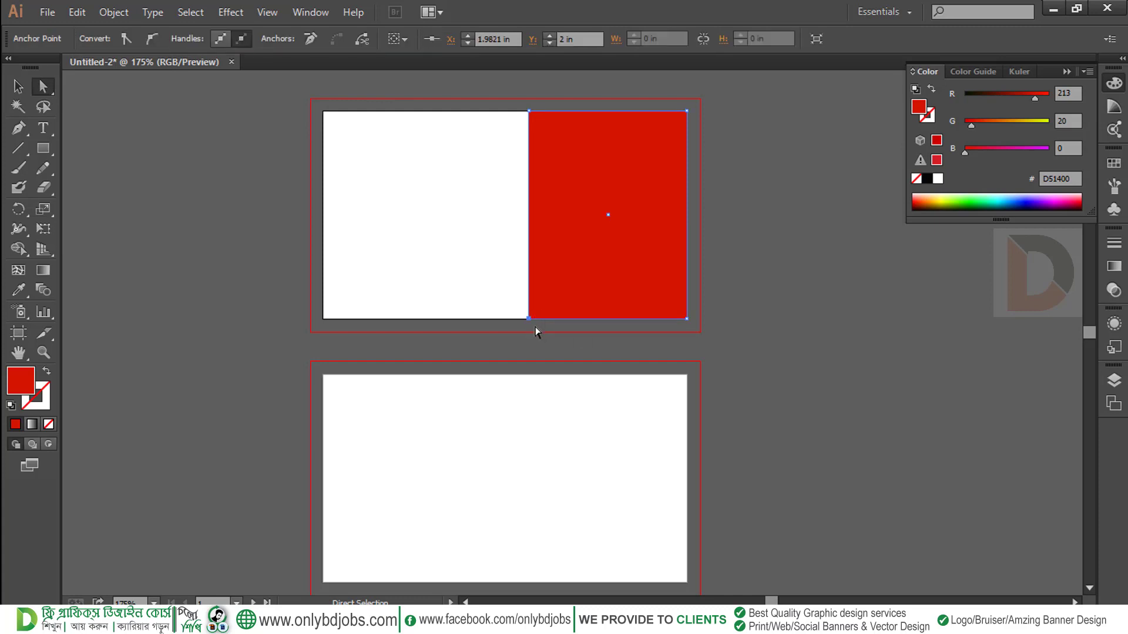
pyautogui.press('Left')
pyautogui.press('Left')
pyautogui.press('Left')
pyautogui.press('Left')
pyautogui.press('Left')
pyautogui.press('Left')
pyautogui.press('Left')
pyautogui.press('Left')
pyautogui.press('Left')
pyautogui.press('Left')
pyautogui.press('Left')
pyautogui.press('Left')
pyautogui.press('Left')
pyautogui.press('Left')
pyautogui.press('Left')
pyautogui.press('Left')
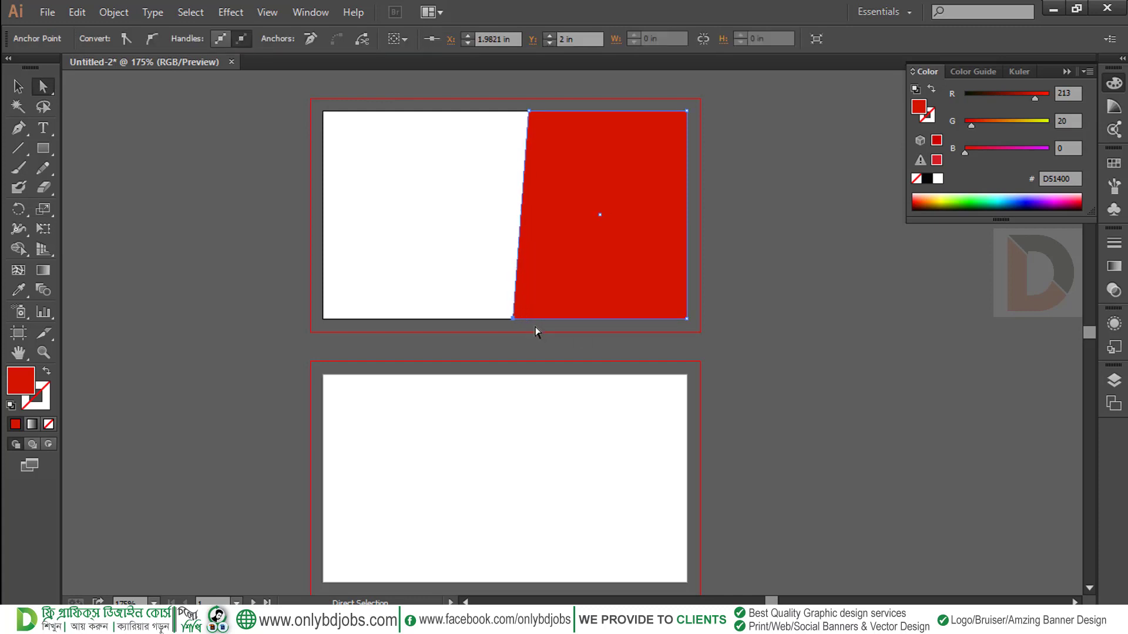
pyautogui.press('Left')
pyautogui.press('Left')
pyautogui.press('Left')
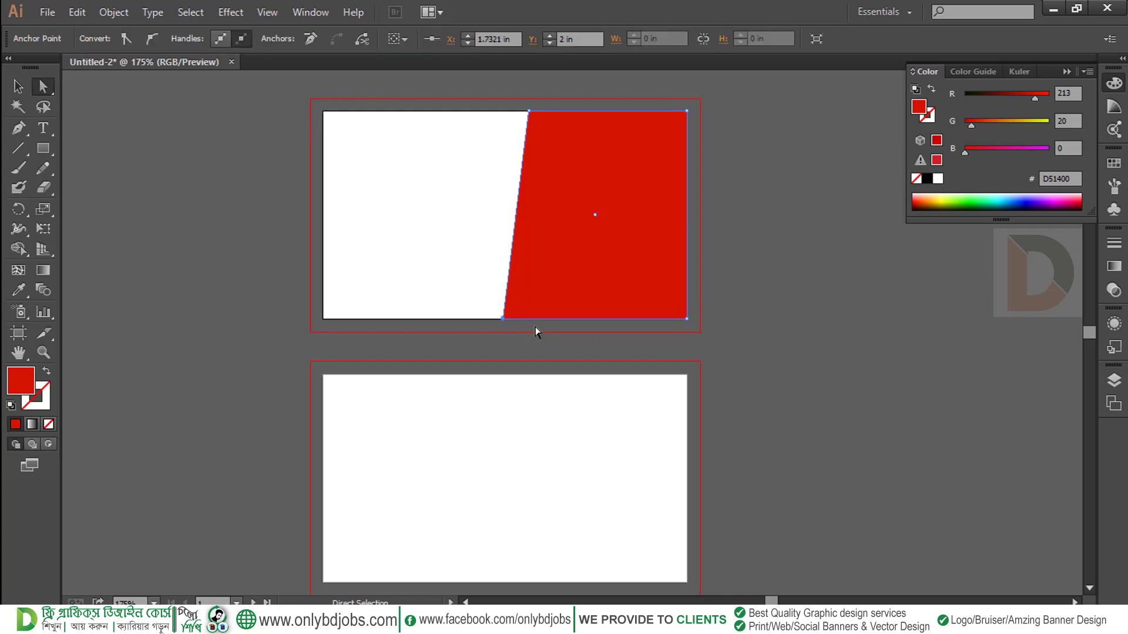
pyautogui.click(529, 111)
pyautogui.press('Right')
pyautogui.press('Right')
pyautogui.click(728, 174)
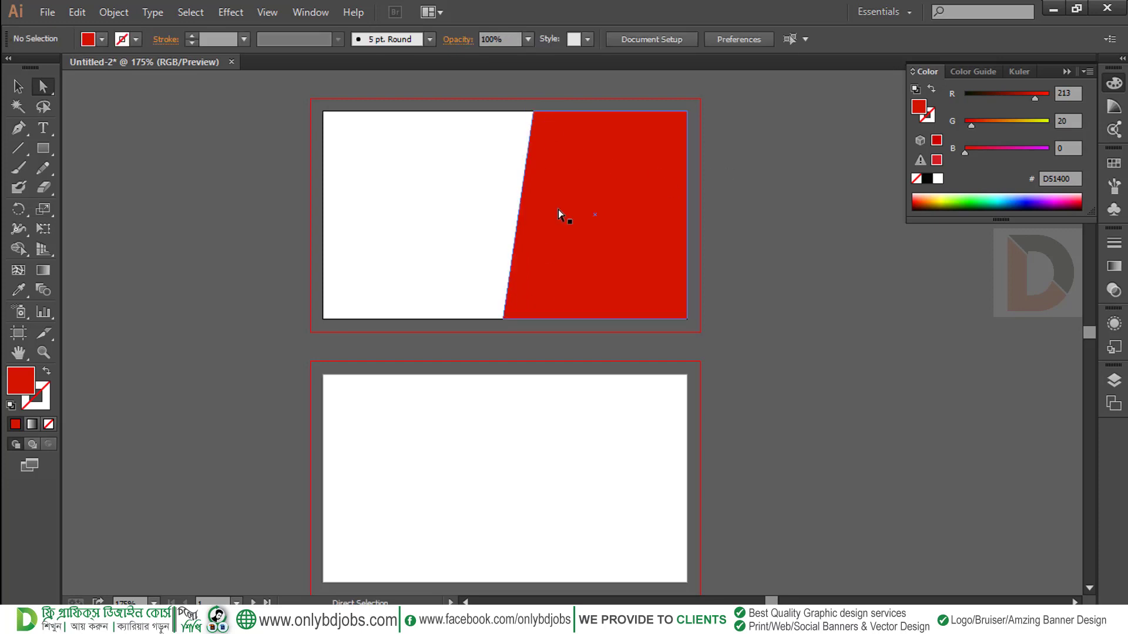
# Step: Widen the slanted red shape slightly toward the left, keeping its right edge on the artboard edge
pyautogui.moveTo(565, 220); pyautogui.dragTo(584, 219)
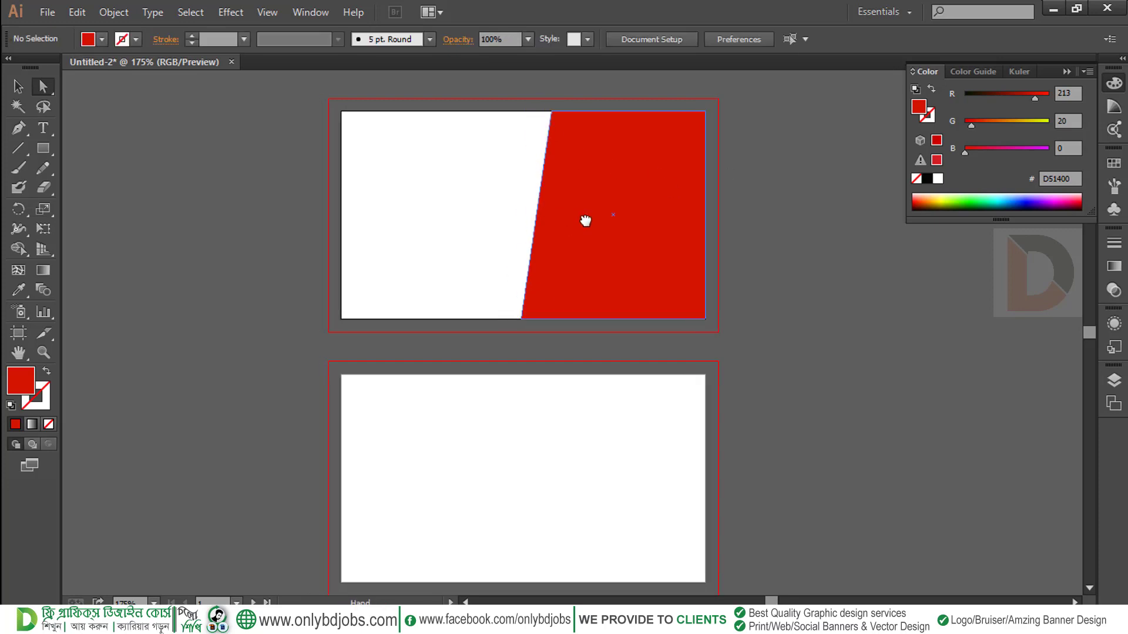
pyautogui.click(555, 196)
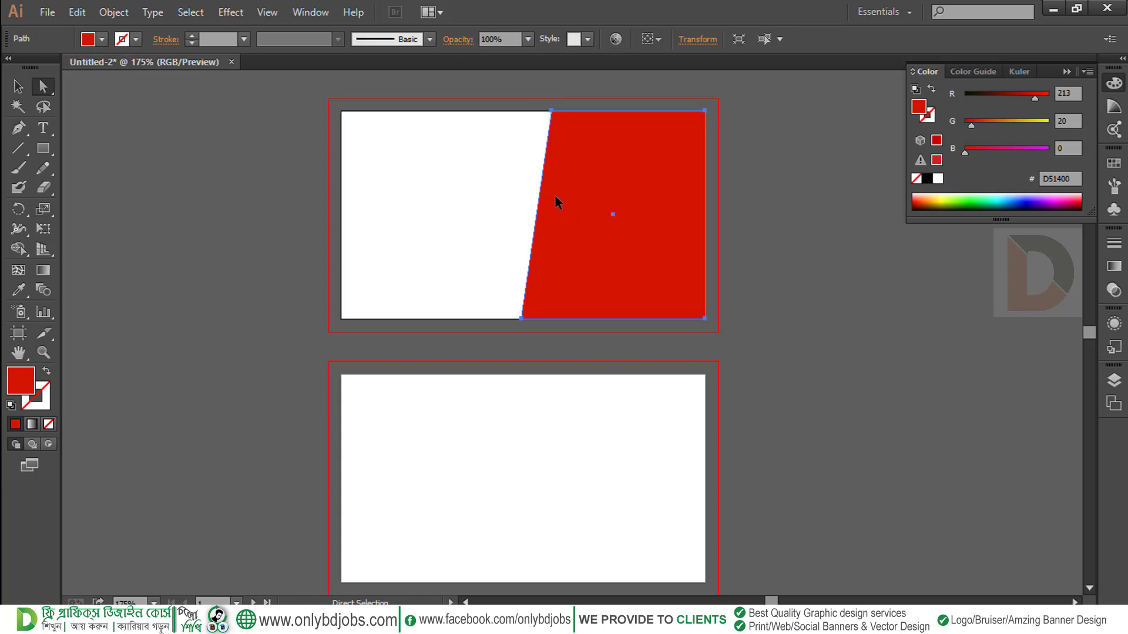
pyautogui.click(17, 86)
pyautogui.moveTo(521, 215); pyautogui.dragTo(510, 217)
pyautogui.click(750, 277)
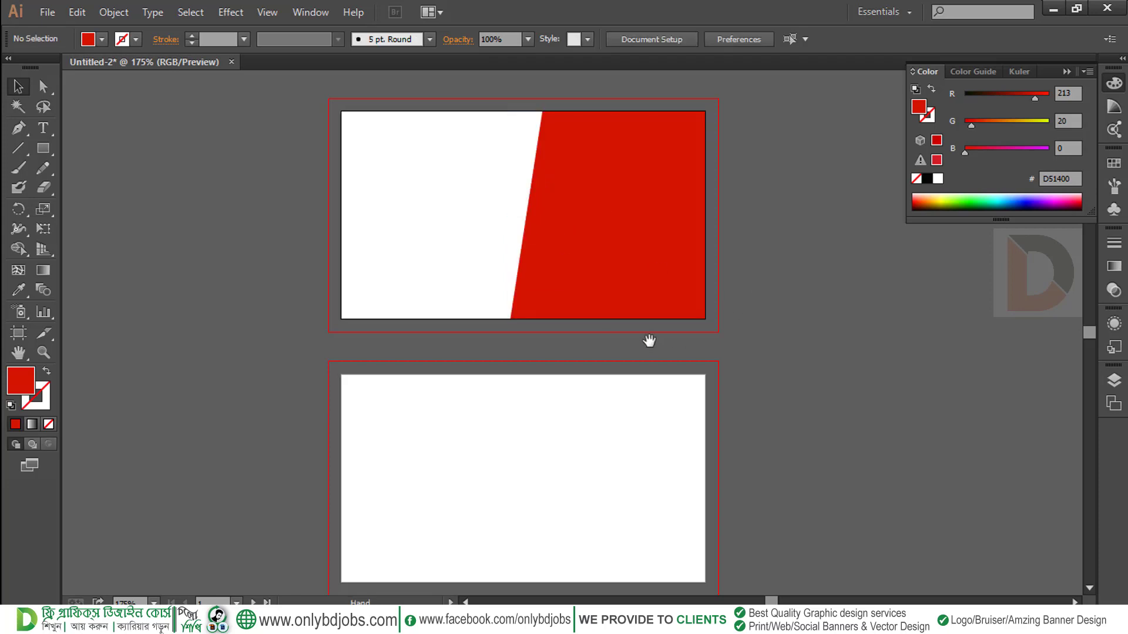
# Step: Copy the red shape and paste the duplicate in place on the upper artboard
pyautogui.moveTo(649, 341); pyautogui.dragTo(688, 347)
pyautogui.moveTo(621, 319); pyautogui.dragTo(602, 324)
pyautogui.click(638, 291)
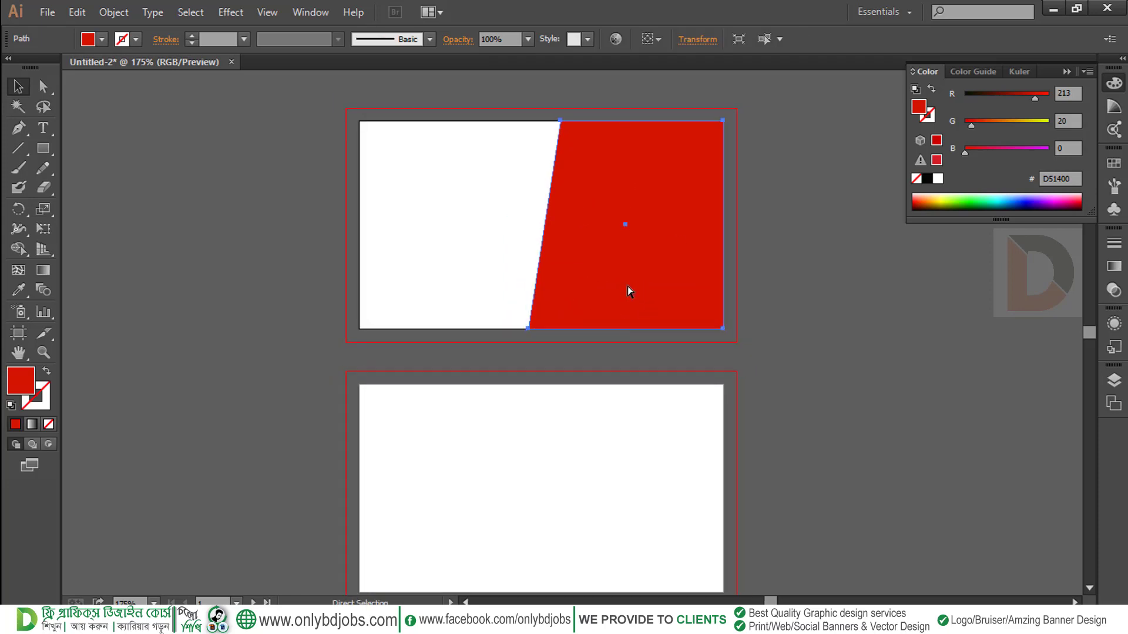
pyautogui.press('v')
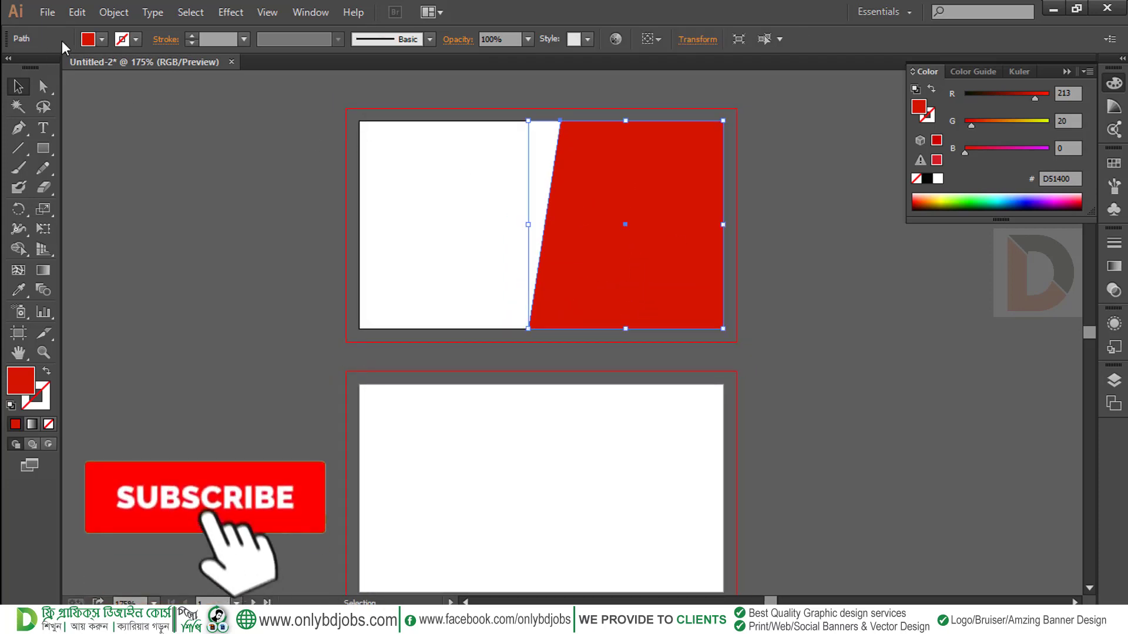
pyautogui.click(77, 12)
pyautogui.click(103, 91)
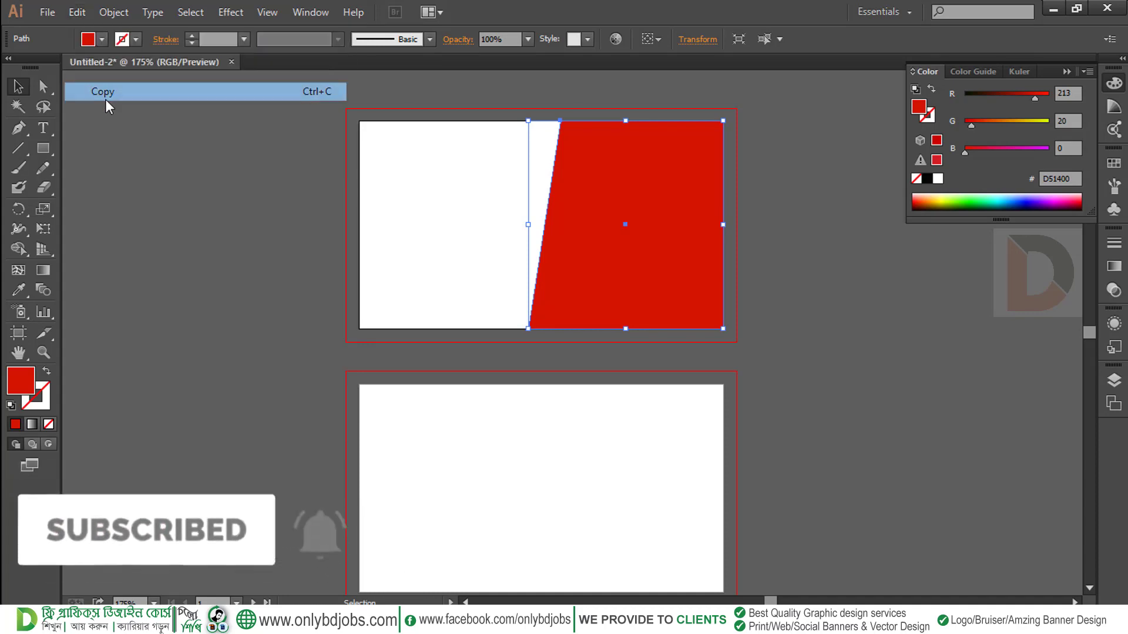
pyautogui.click(77, 11)
pyautogui.click(121, 164)
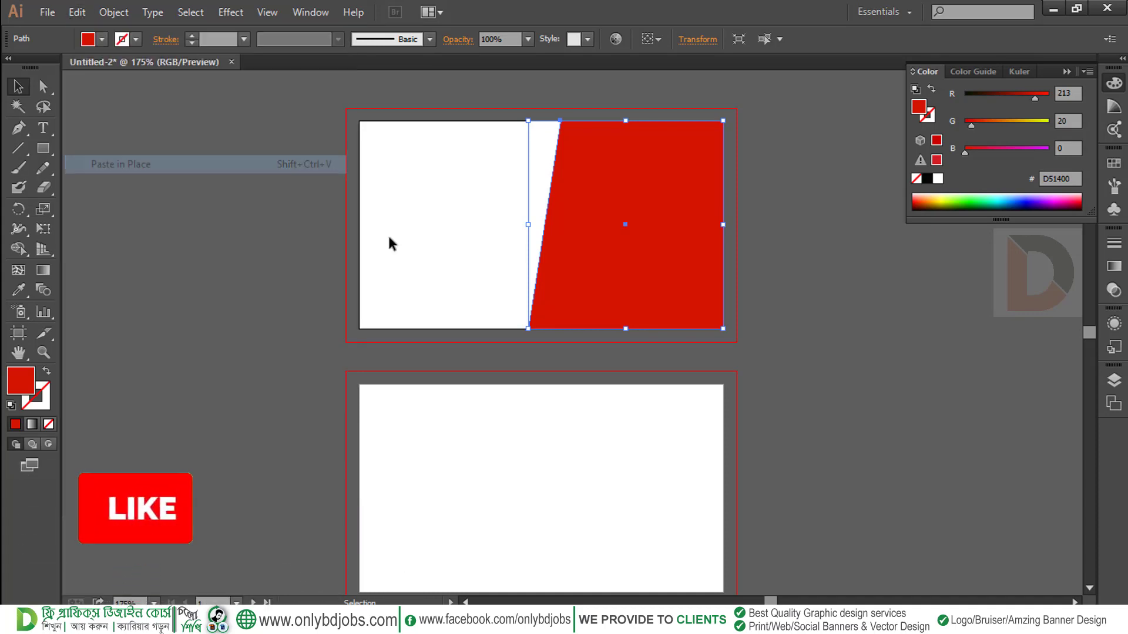
# Step: Draw a diagonal line across the red shape parallel to its slanted edge, extending past the artboard, and nudge it slightly right of where drawn
pyautogui.click(20, 147)
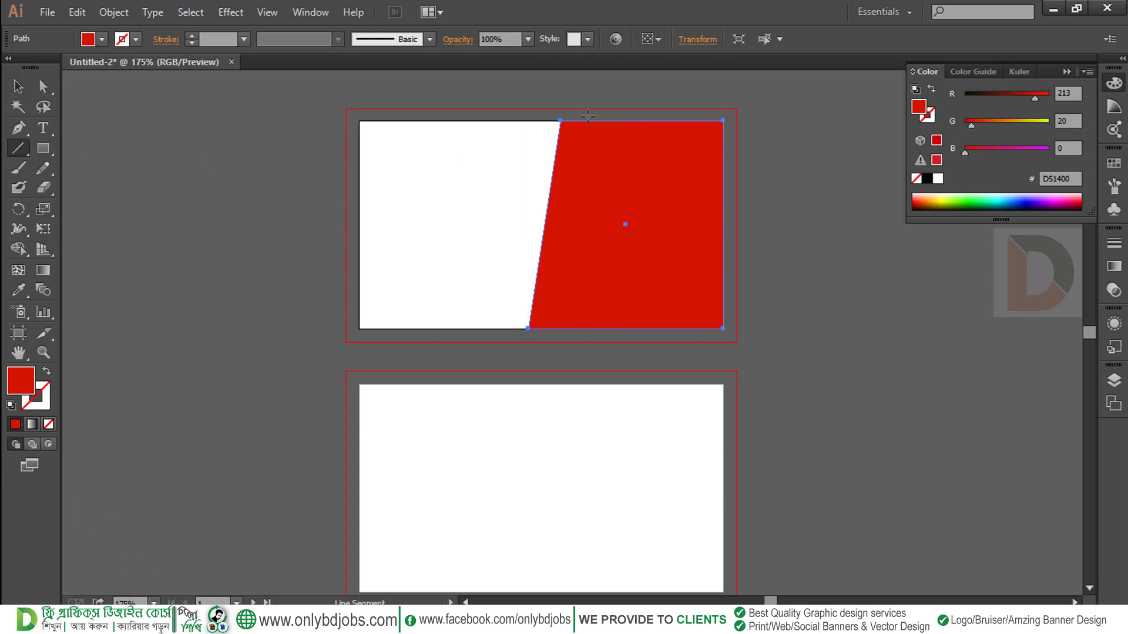
pyautogui.moveTo(587, 117); pyautogui.dragTo(554, 351)
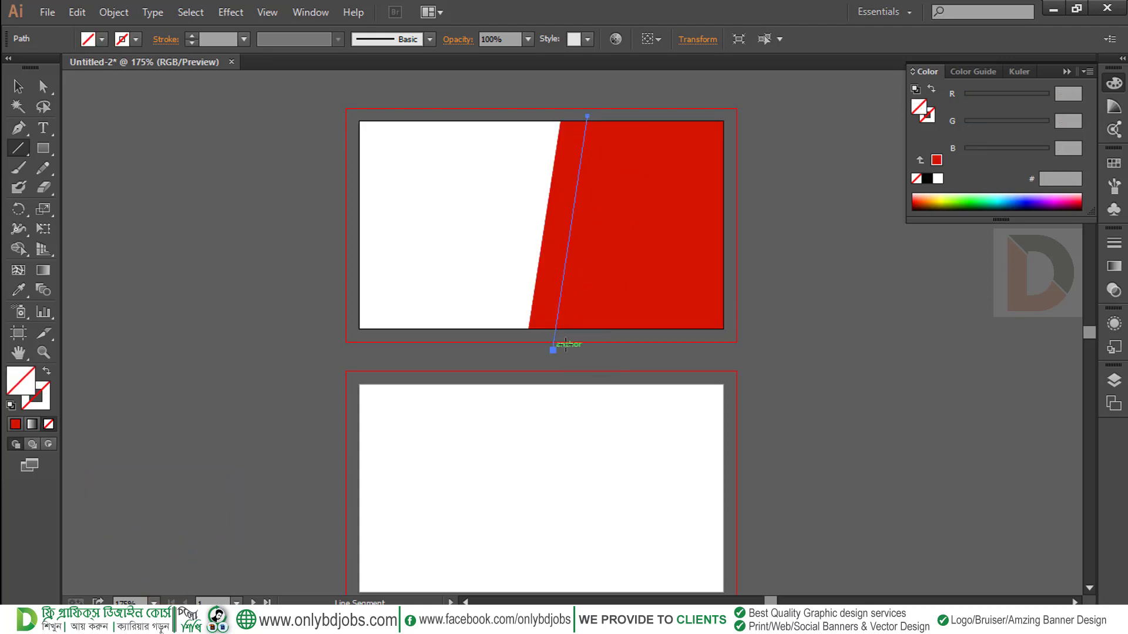
pyautogui.press('Right')
pyautogui.press('Right')
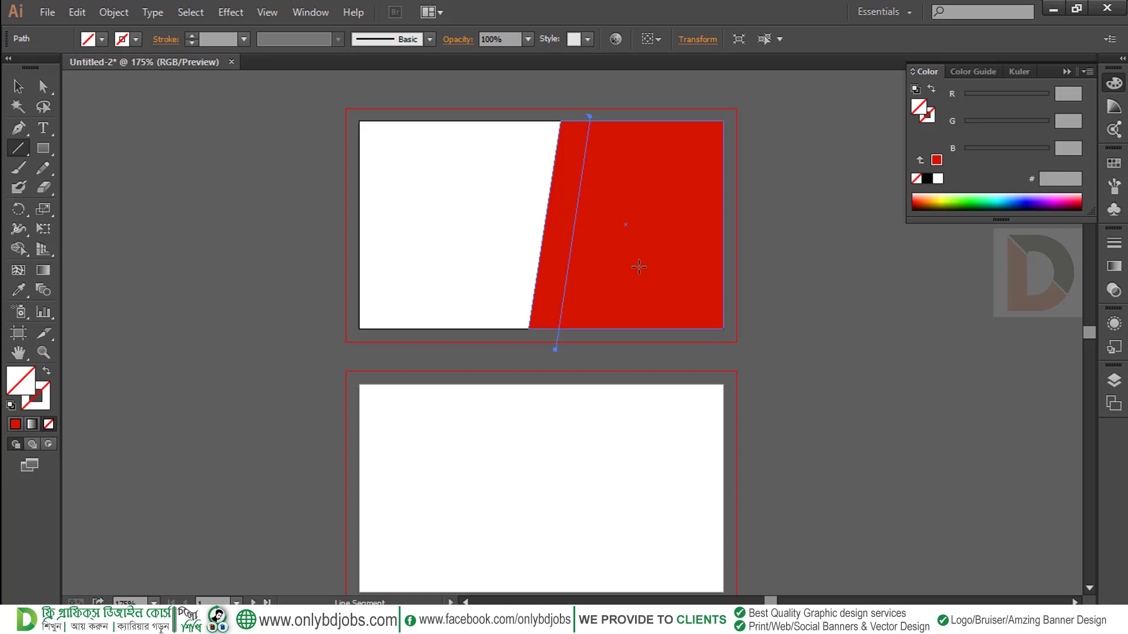
pyautogui.press('Left')
pyautogui.press('Left')
pyautogui.press('Left')
pyautogui.press('Left')
pyautogui.press('Left')
pyautogui.press('Left')
pyautogui.press('Left')
pyautogui.press('Left')
pyautogui.press('Left')
pyautogui.press('Left')
pyautogui.press('Left')
pyautogui.press('Left')
pyautogui.press('Left')
pyautogui.press('Left')
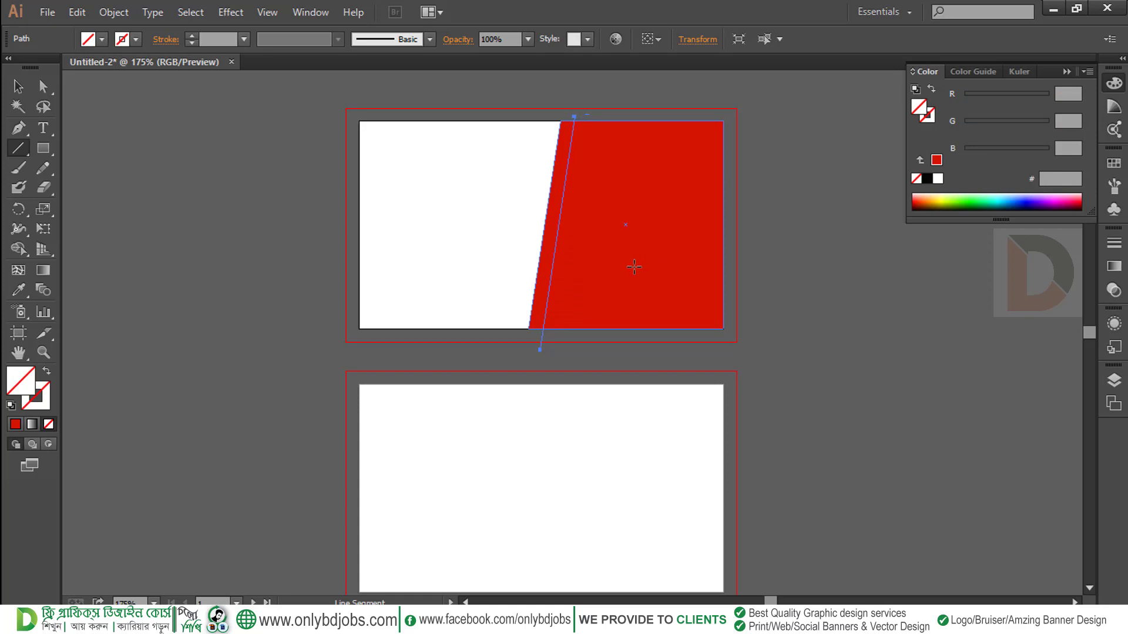
pyautogui.press('Left')
pyautogui.press('Left')
pyautogui.press('Left')
pyautogui.press('Left')
pyautogui.press('Left')
pyautogui.press('Left')
pyautogui.press('Left')
pyautogui.press('Left')
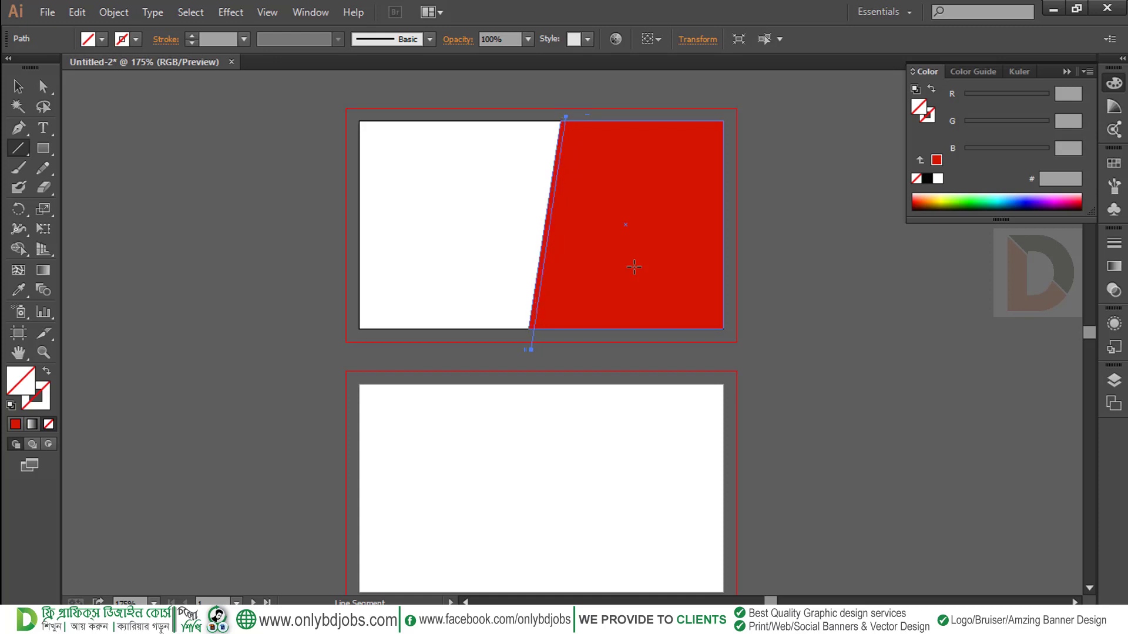
pyautogui.press('Right')
pyautogui.press('Right')
pyautogui.press('Right')
pyautogui.press('Right')
pyautogui.press('Right')
pyautogui.press('Right')
pyautogui.press('Right')
pyautogui.press('Right')
pyautogui.press('Right')
pyautogui.press('Right')
pyautogui.press('Right')
pyautogui.press('Right')
pyautogui.press('Right')
pyautogui.press('Right')
pyautogui.press('Right')
pyautogui.press('Right')
pyautogui.press('Right')
pyautogui.press('Right')
pyautogui.press('Right')
pyautogui.press('Right')
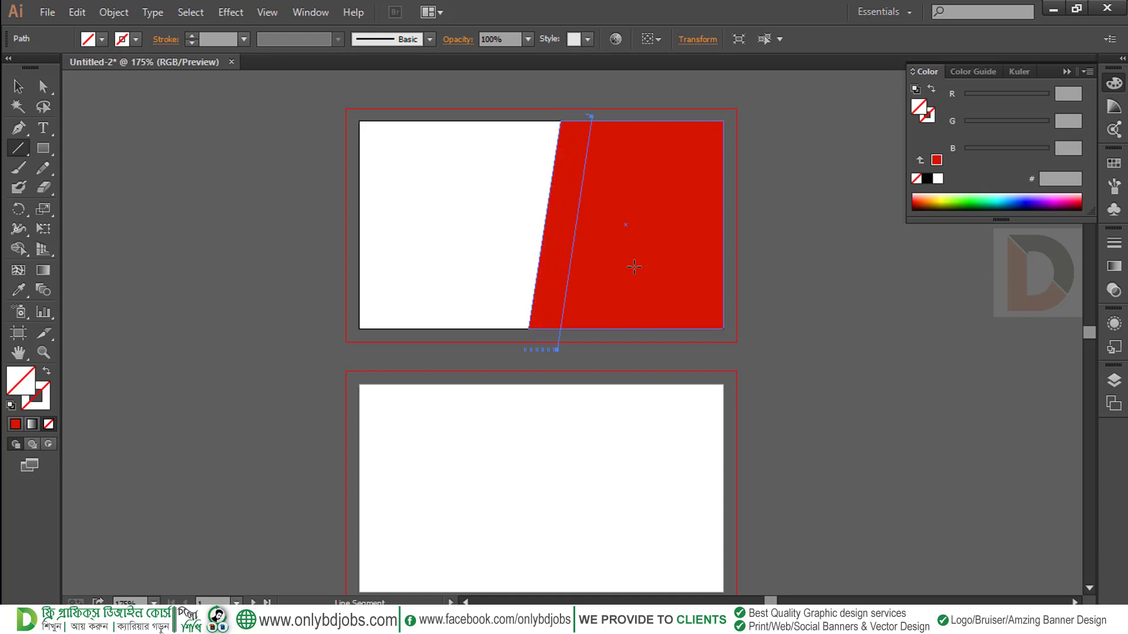
# Step: Divide the duplicate red shape along the diagonal line with the Pathfinder Divide operation
pyautogui.click(16, 88)
pyautogui.keyDown('shift'); pyautogui.click(674, 210); pyautogui.keyUp('shift')
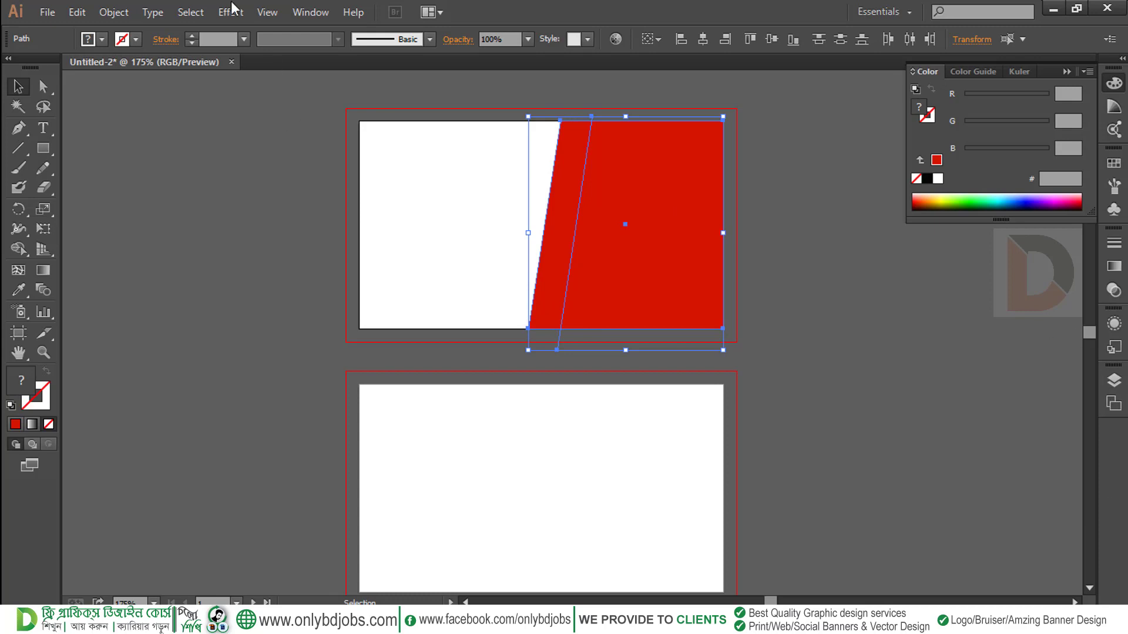
pyautogui.click(301, 13)
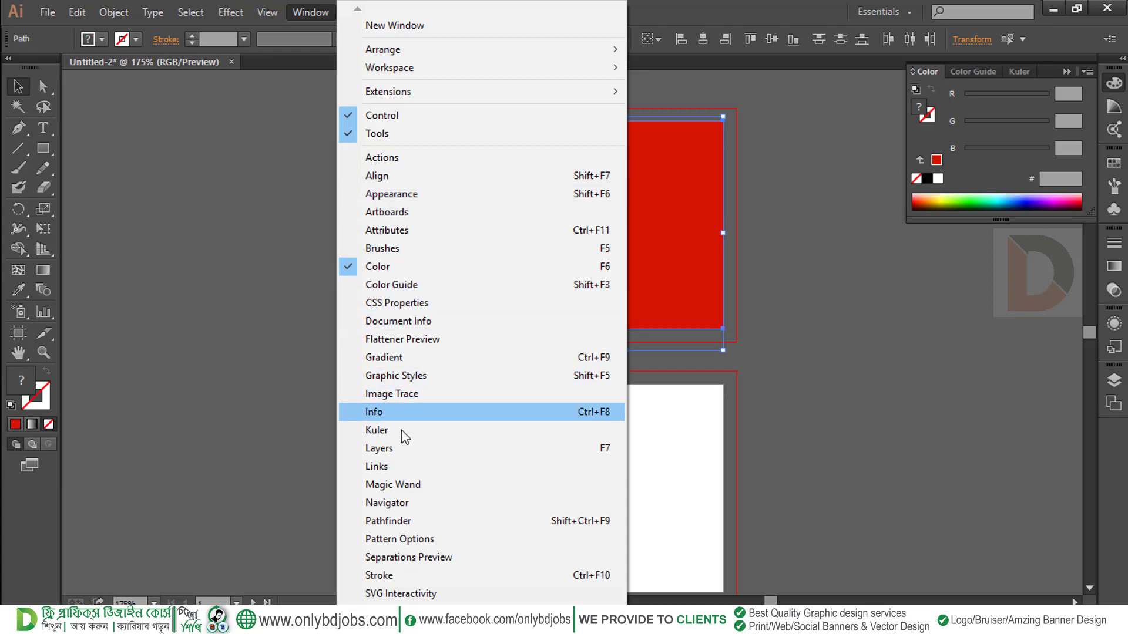
pyautogui.click(393, 521)
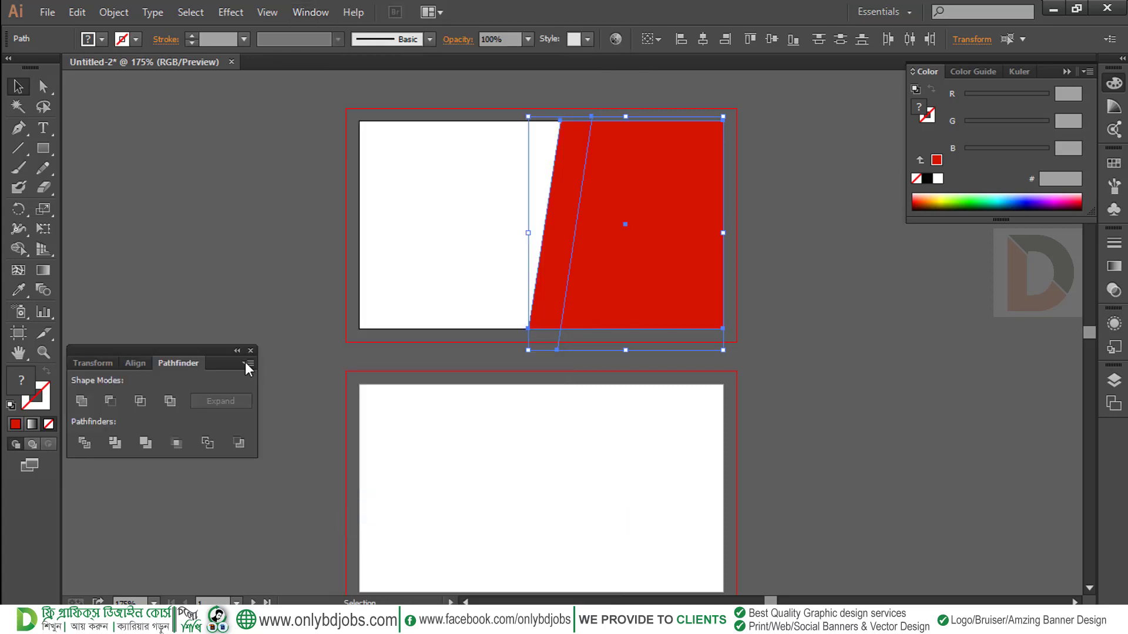
pyautogui.moveTo(181, 347); pyautogui.dragTo(1119, 452)
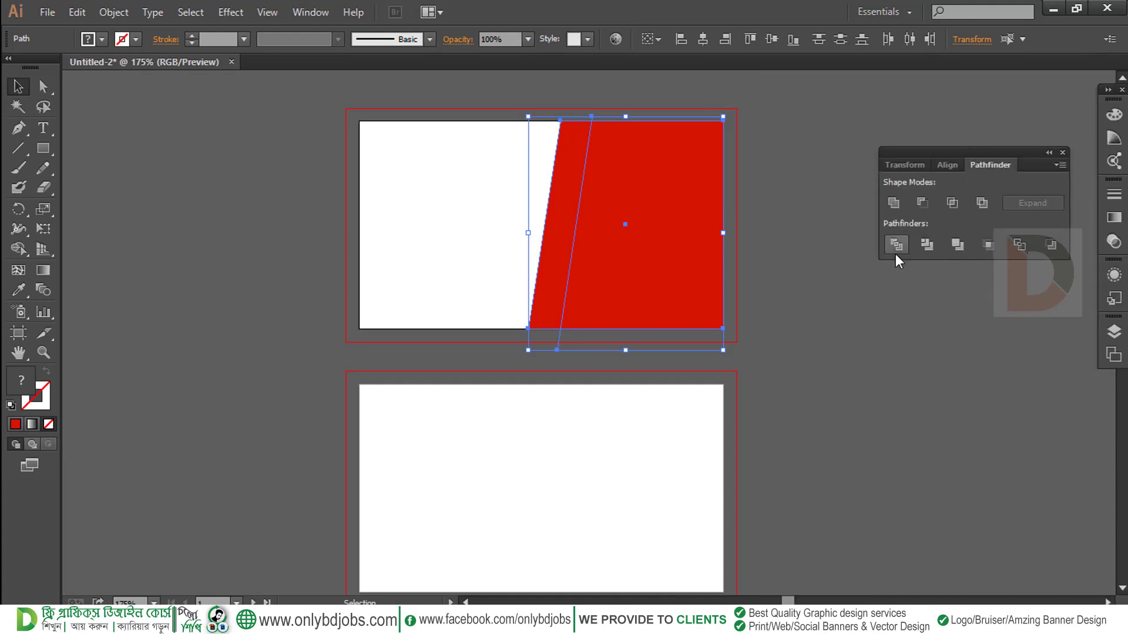
pyautogui.click(897, 244)
pyautogui.click(320, 161)
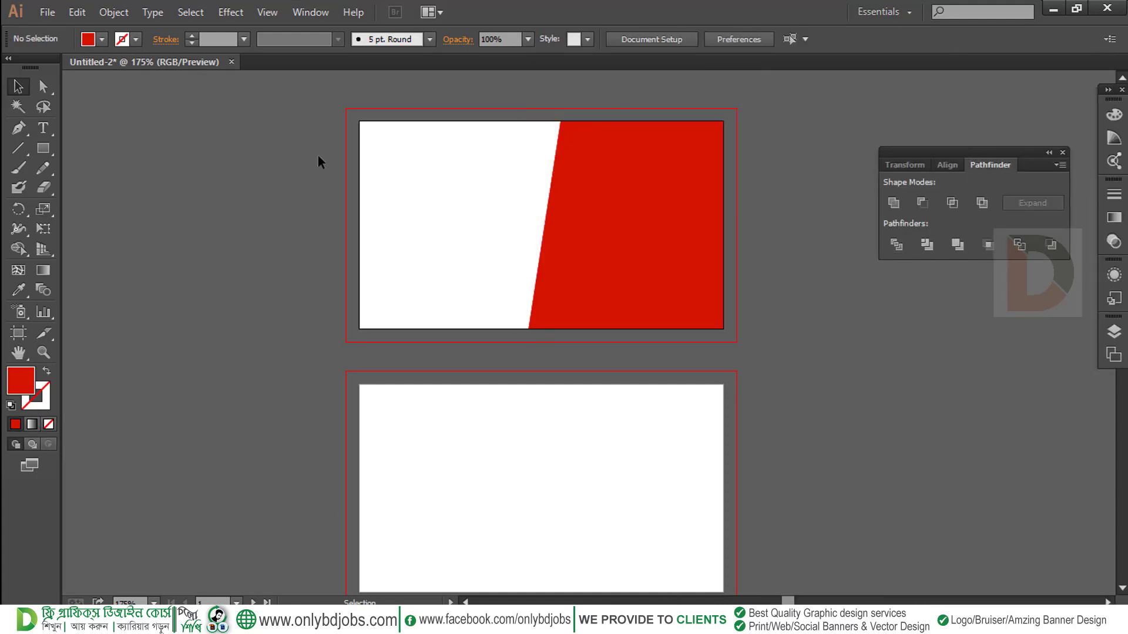
# Step: Delete the large right-hand piece of the divided duplicate, keeping the narrow slanted strip
pyautogui.press('a')
pyautogui.click(666, 210)
pyautogui.press('Delete')
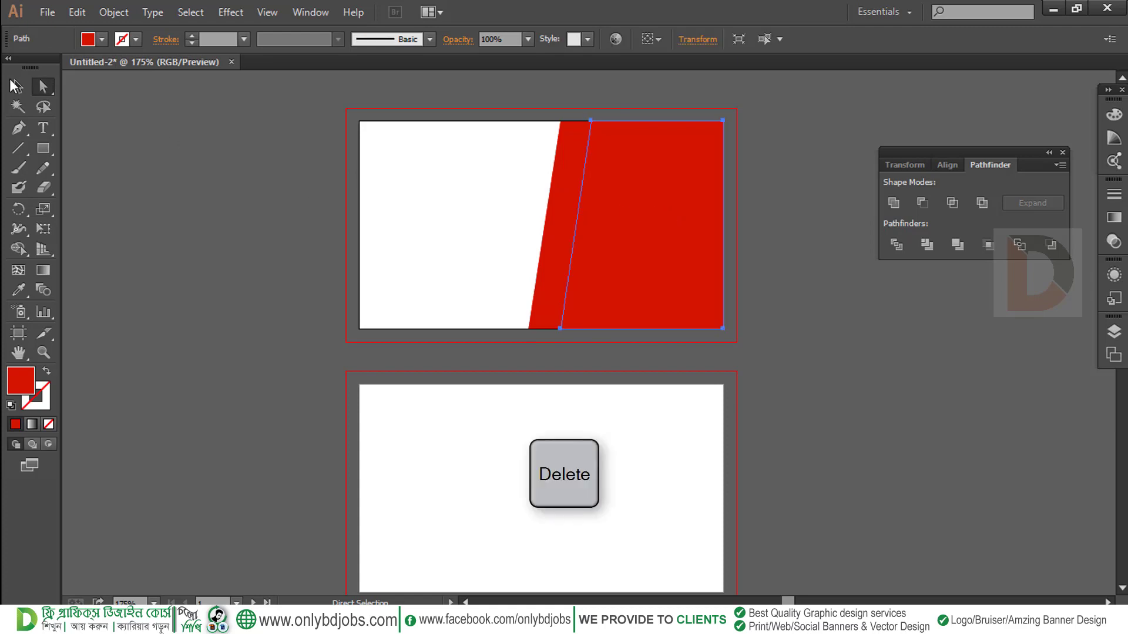
pyautogui.rightClick(667, 191)
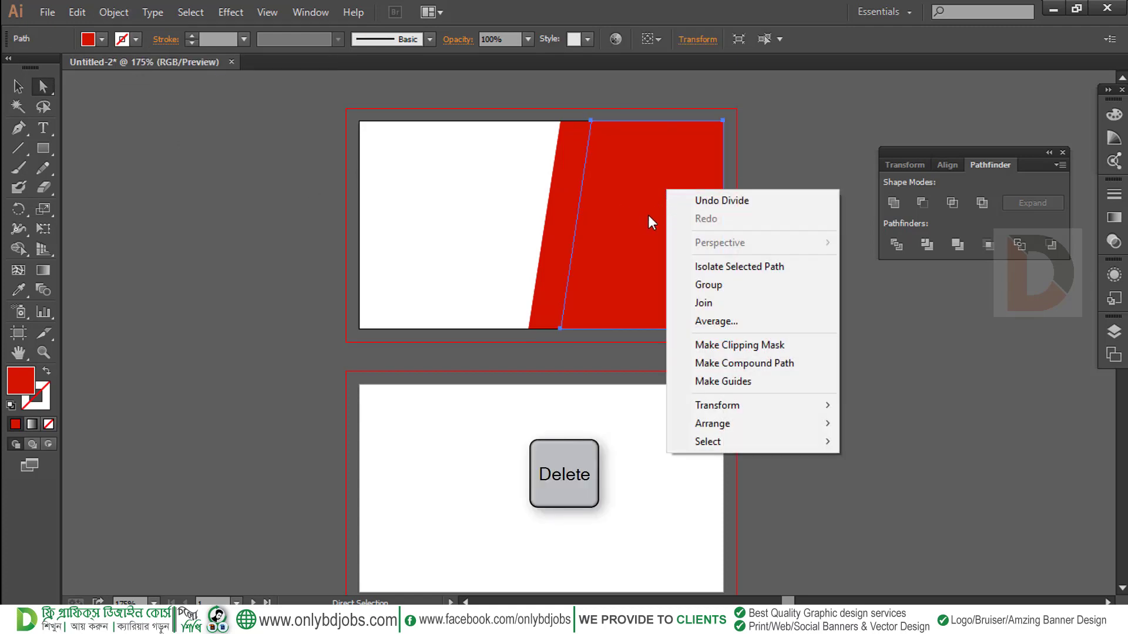
pyautogui.click(642, 229)
pyautogui.moveTo(642, 229); pyautogui.dragTo(846, 380)
pyautogui.press('Delete')
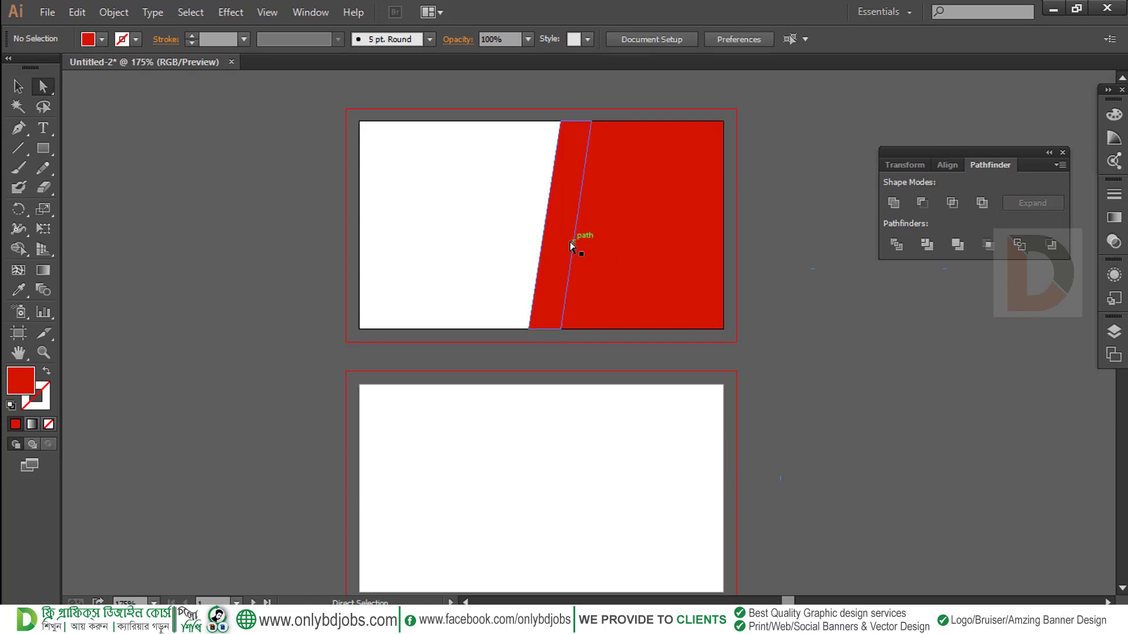
# Step: Darken the narrow slanted strip by setting its fill to R 173, G 20, B 0 (AD1400)
pyautogui.click(546, 245)
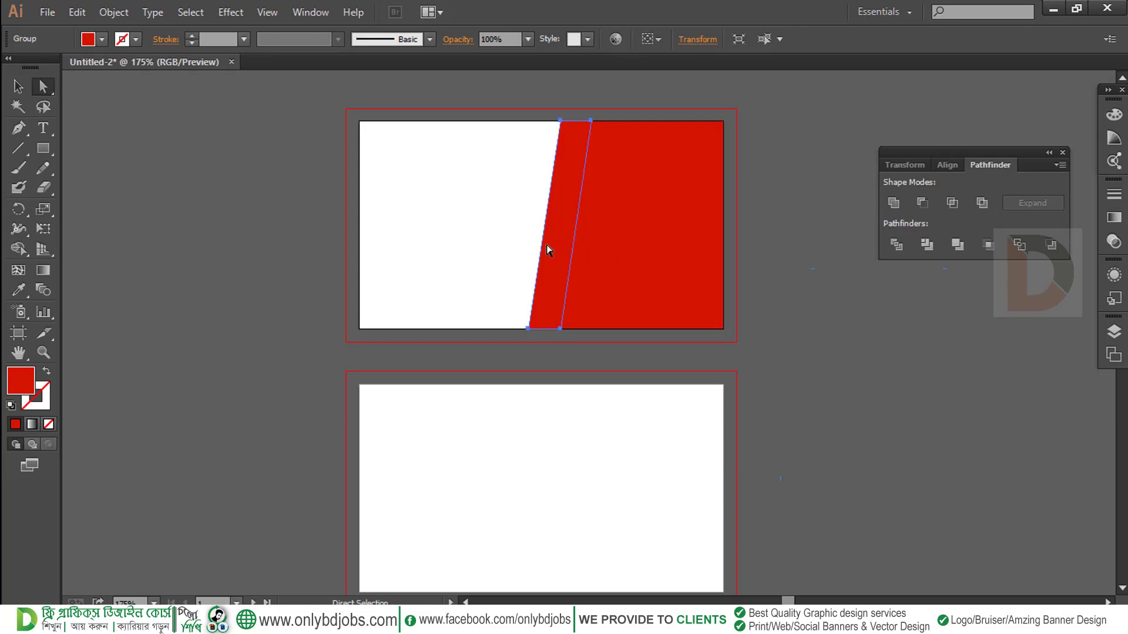
pyautogui.click(17, 87)
pyautogui.click(1112, 116)
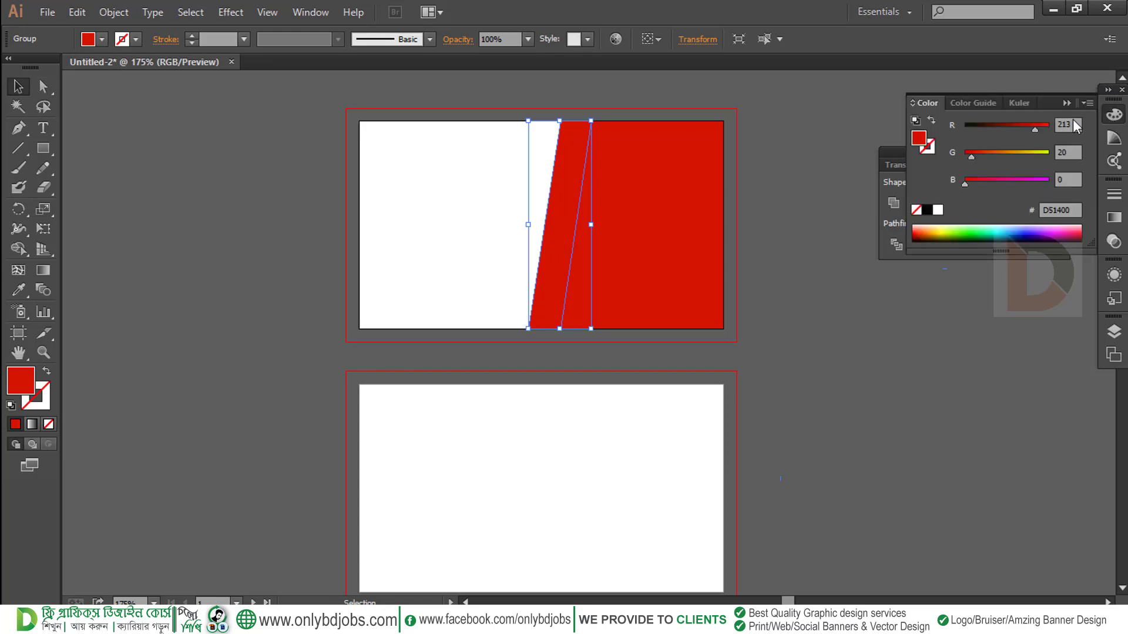
pyautogui.moveTo(1026, 128); pyautogui.dragTo(1019, 129)
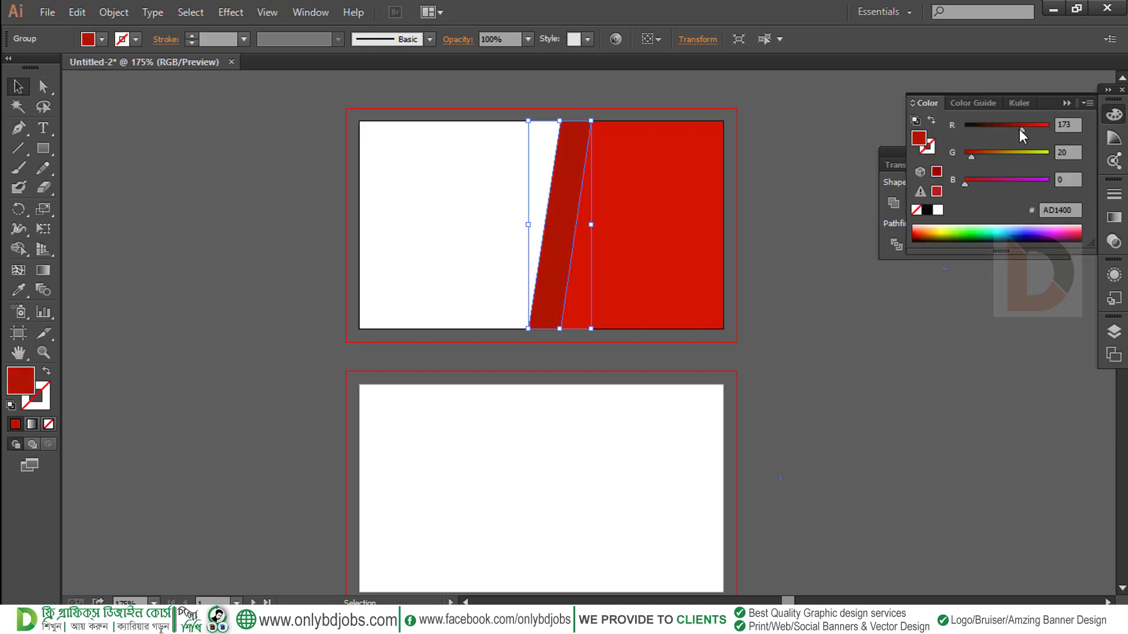
pyautogui.click(733, 267)
pyautogui.moveTo(727, 274); pyautogui.dragTo(704, 282)
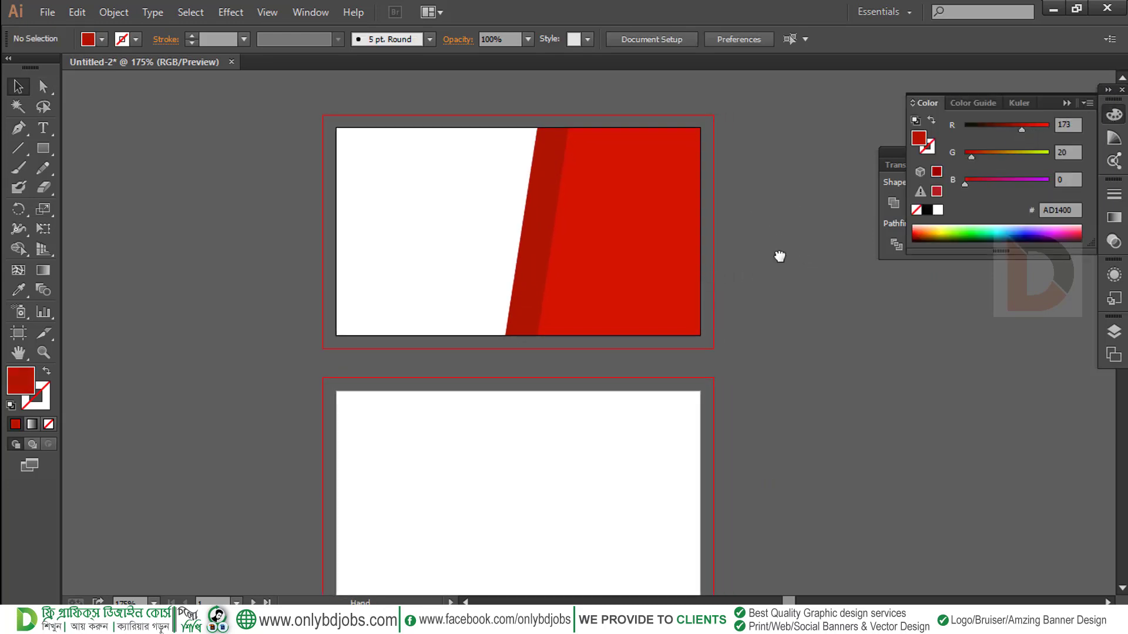
pyautogui.moveTo(780, 254); pyautogui.dragTo(758, 254)
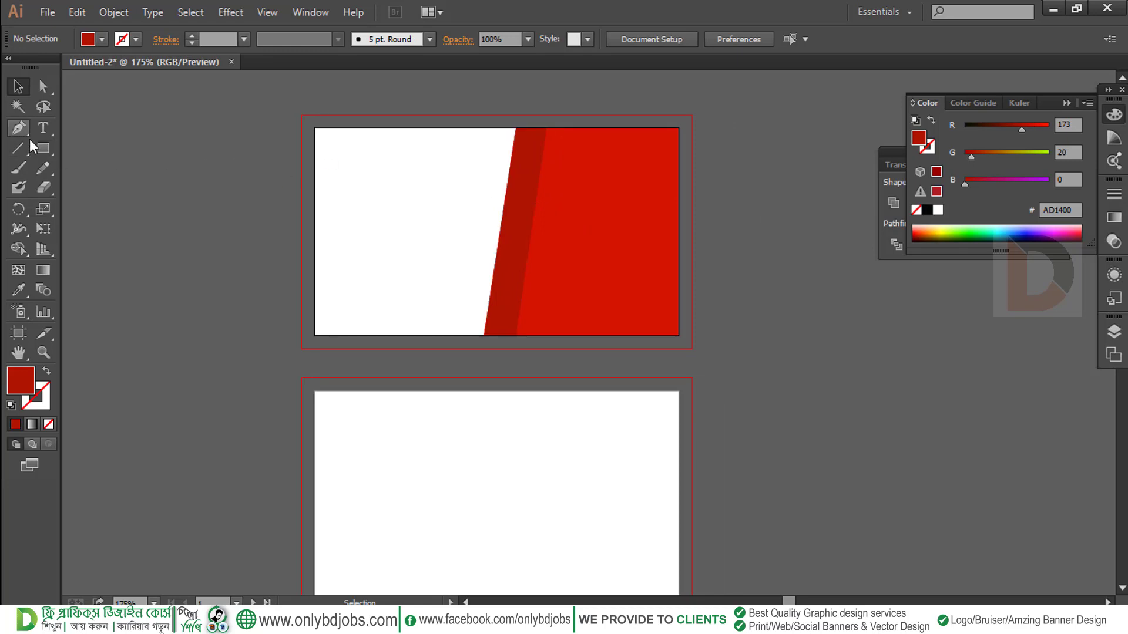
# Step: Draw a horizontal band about 1.84 × 0.29 in from just left of the slanted edge to the card's right edge, filled green 63CA00
pyautogui.click(42, 148)
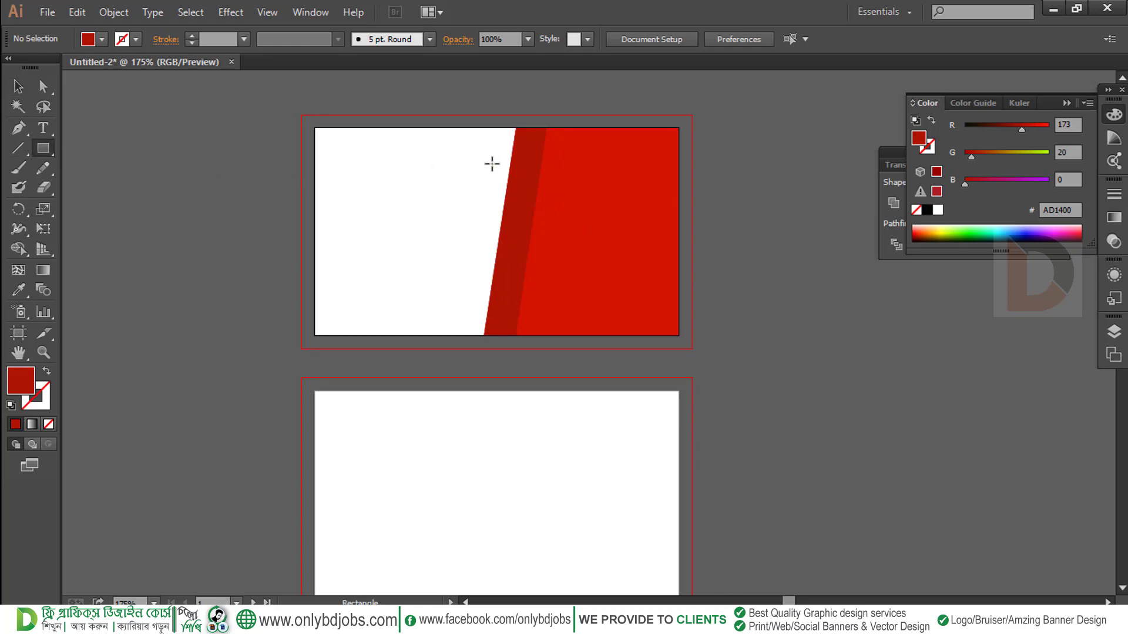
pyautogui.moveTo(488, 160); pyautogui.dragTo(680, 190)
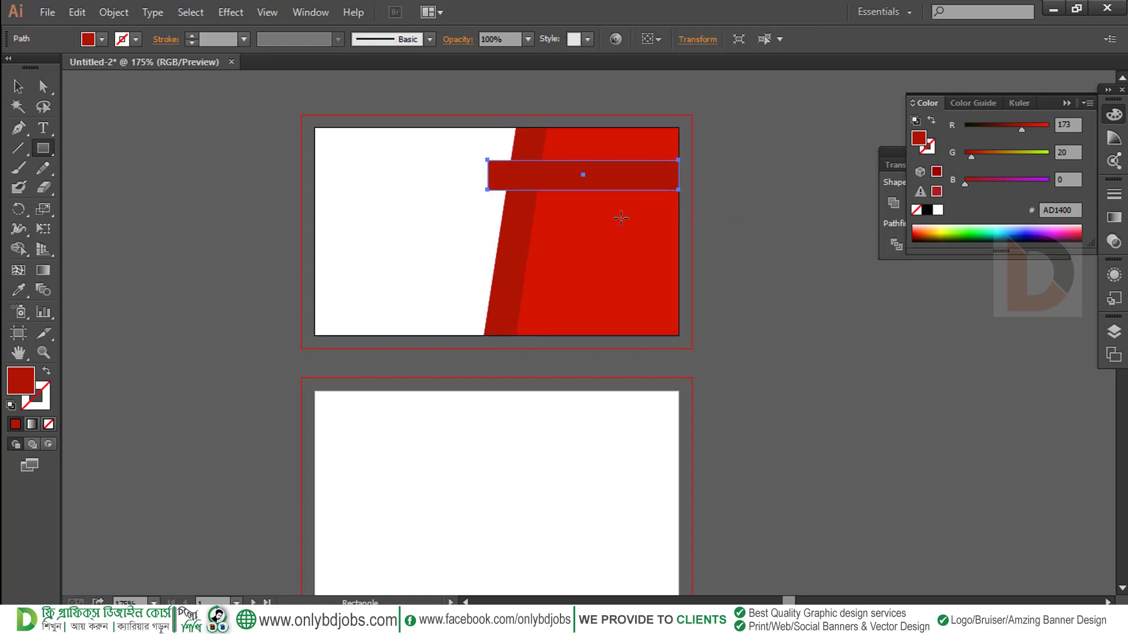
pyautogui.moveTo(1020, 157)
pyautogui.mouseDown()
pyautogui.moveTo(1055, 158)
pyautogui.moveTo(997, 128)
pyautogui.moveTo(1031, 154)
pyautogui.mouseUp()
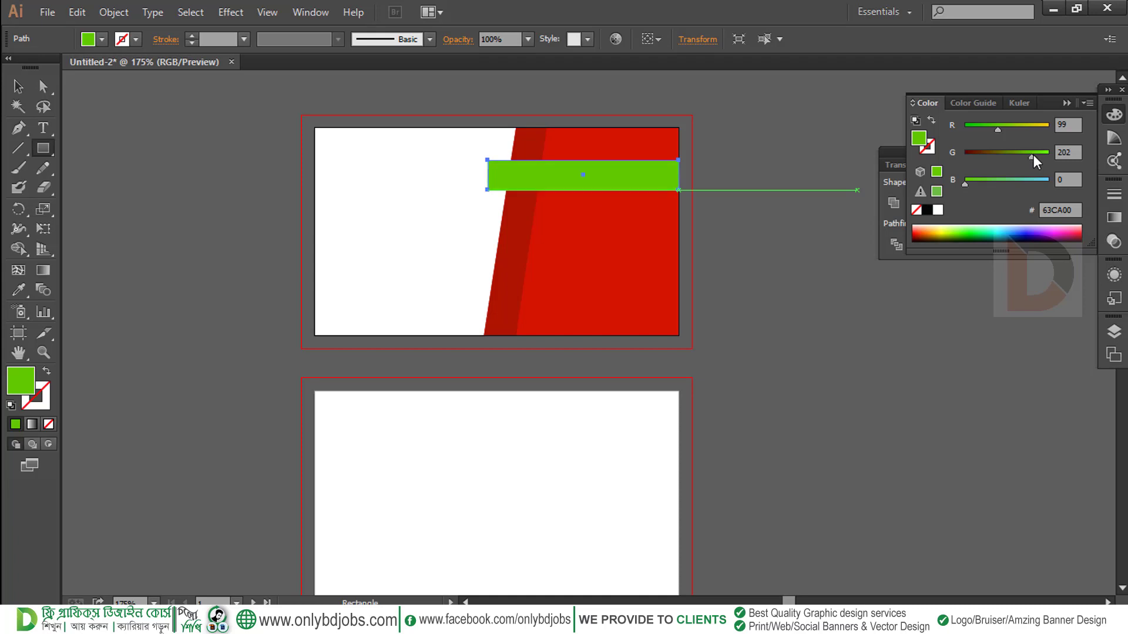
pyautogui.click(744, 183)
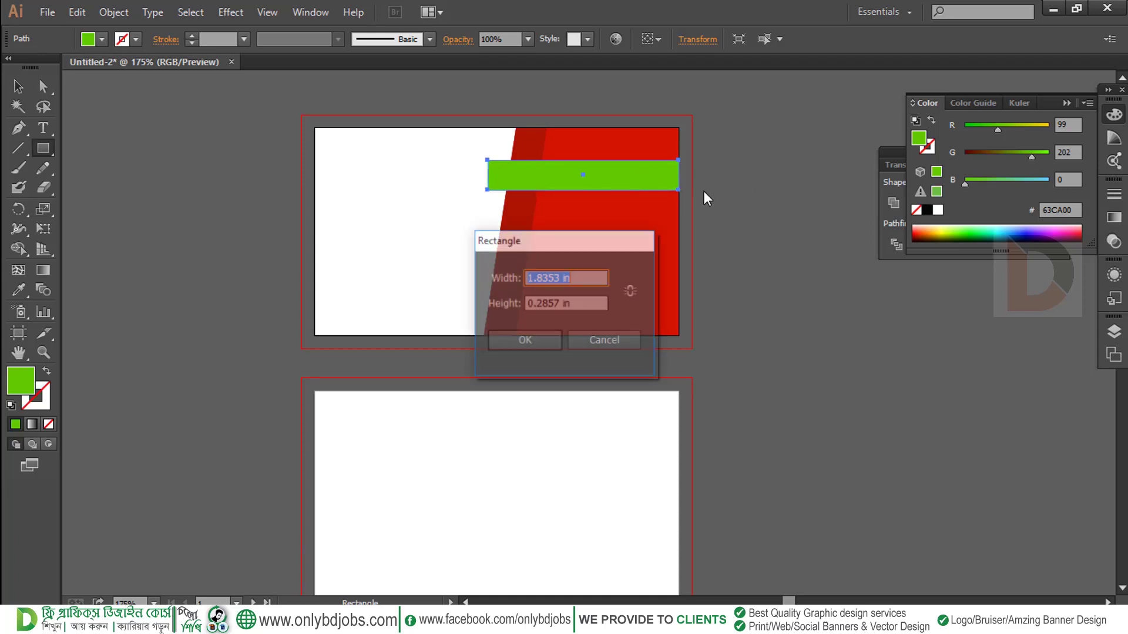
pyautogui.click(580, 337)
# Step: Draw a triangular fold with the Pen tool between the green band's lower-left corner and the slanted red edge
pyautogui.click(21, 133)
pyautogui.moveTo(421, 143); pyautogui.dragTo(620, 345)
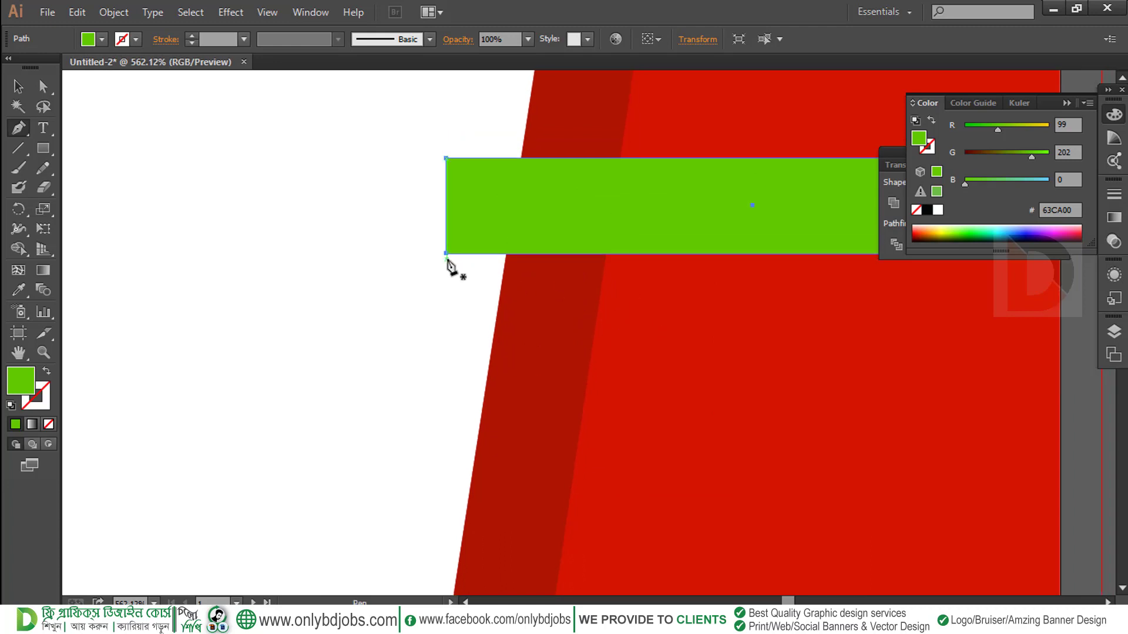
pyautogui.click(499, 297)
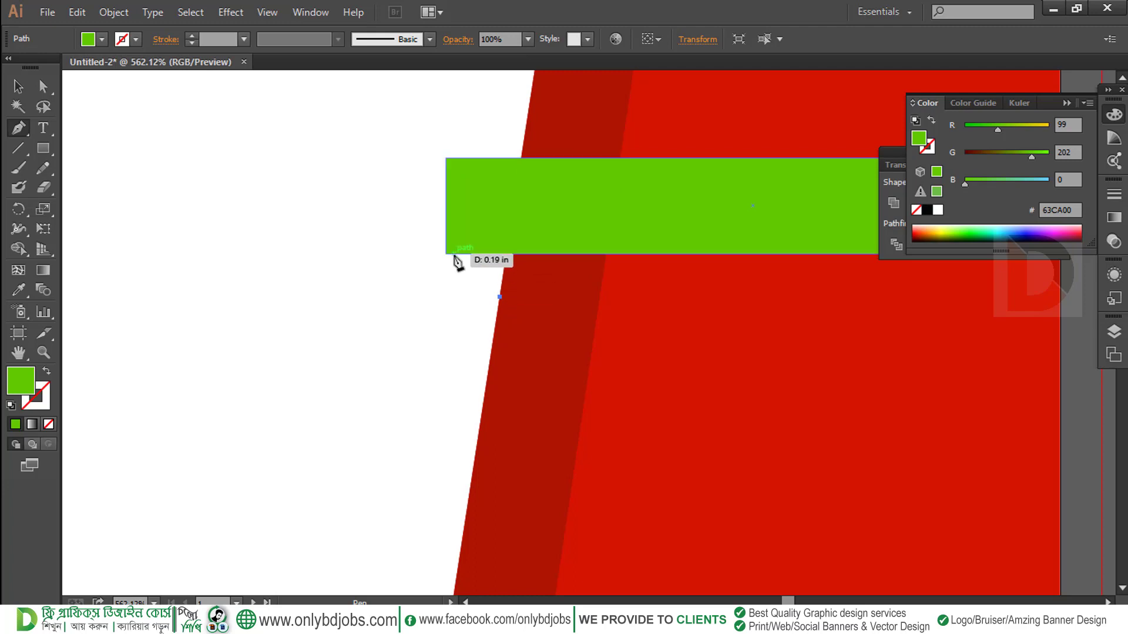
pyautogui.click(447, 254)
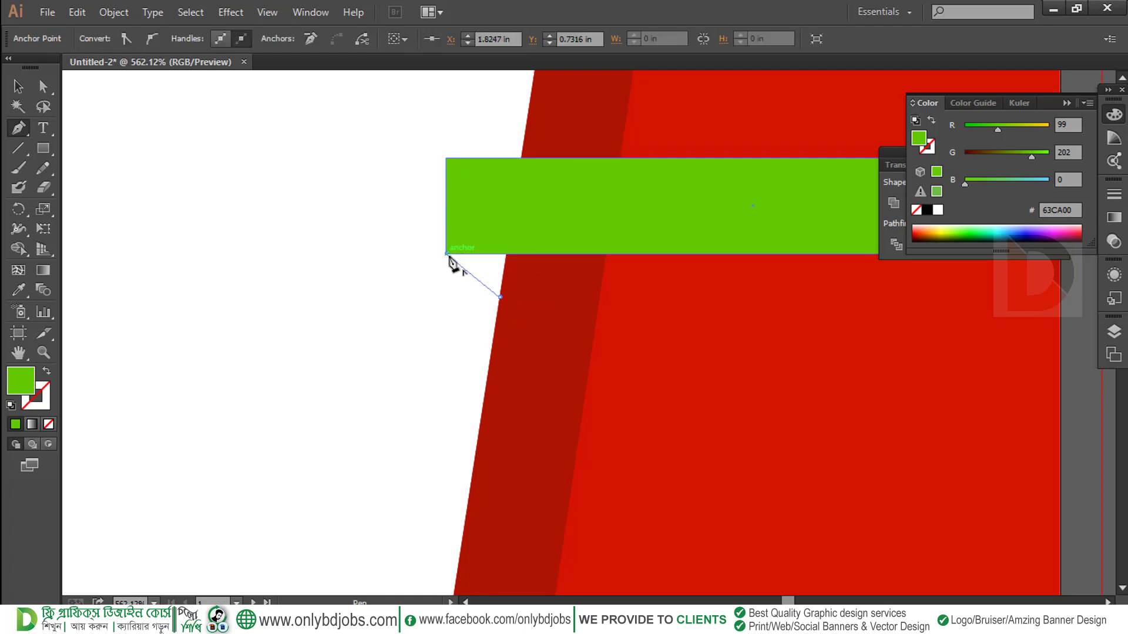
pyautogui.click(507, 255)
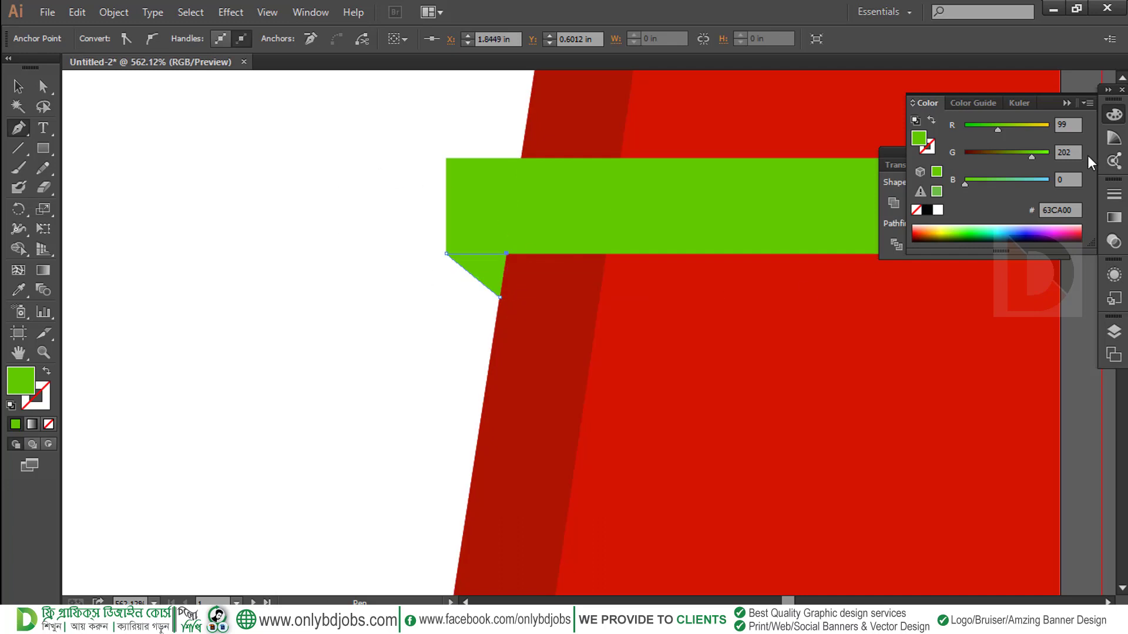
# Step: Fill the folded triangle with darker green R 54, G 149, B 33 (369521) and deselect it
pyautogui.moveTo(1022, 156); pyautogui.dragTo(1015, 158)
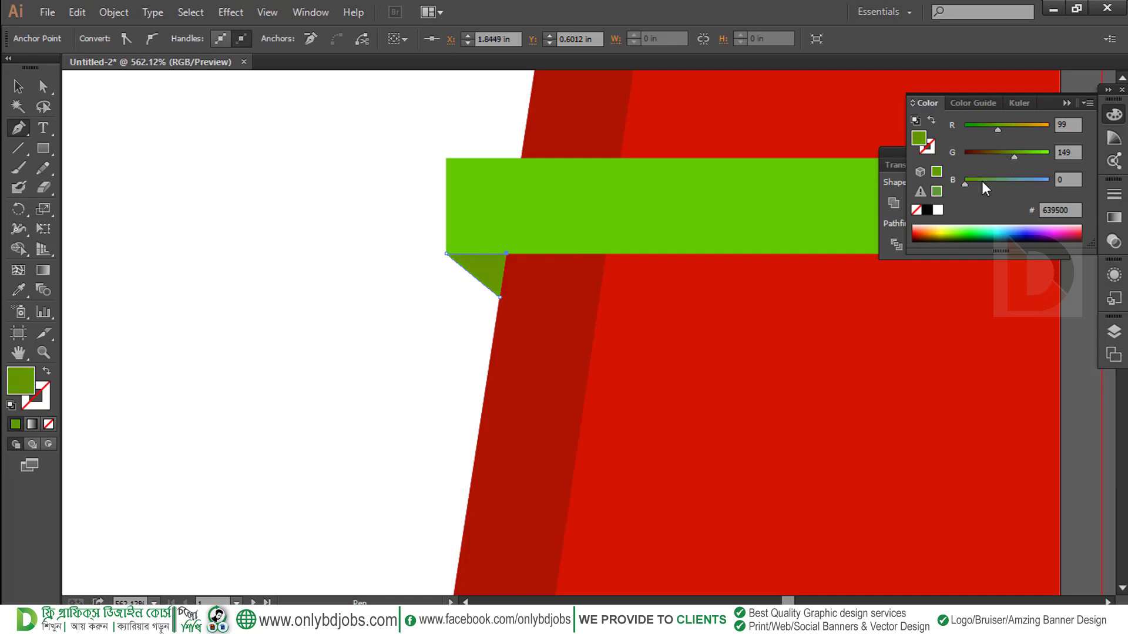
pyautogui.moveTo(965, 184); pyautogui.dragTo(976, 184)
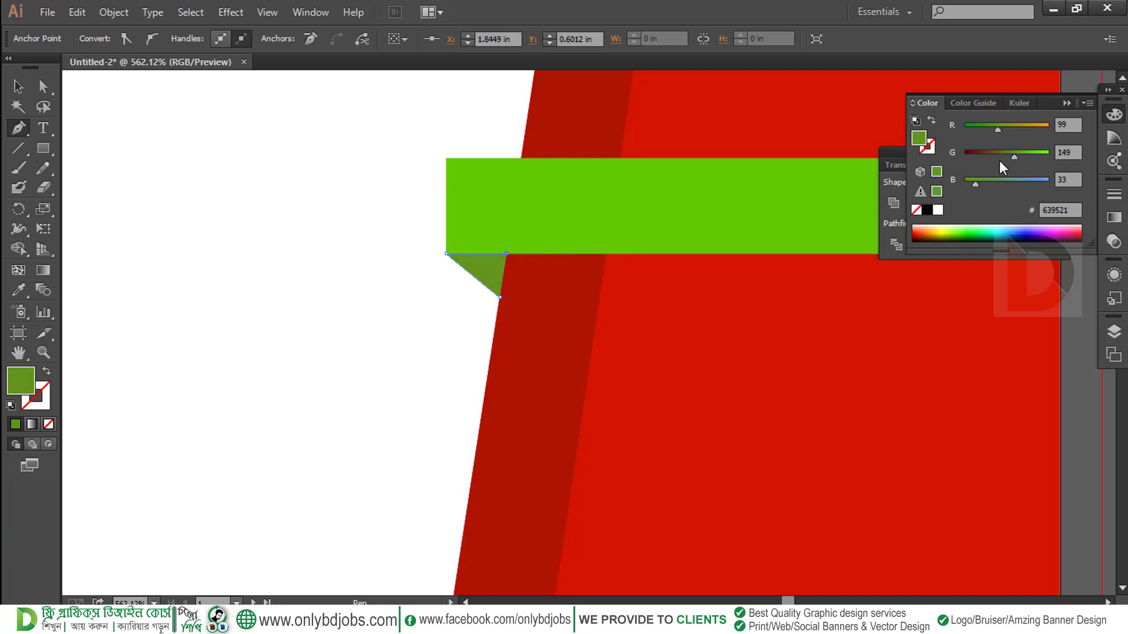
pyautogui.moveTo(997, 130); pyautogui.dragTo(981, 129)
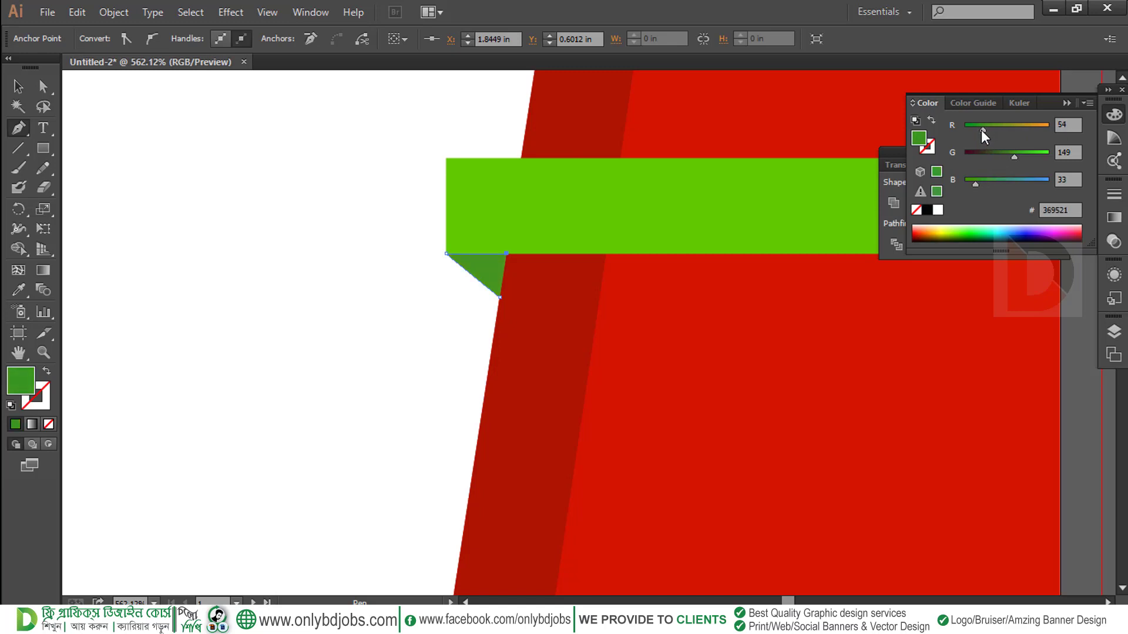
pyautogui.click(409, 362)
pyautogui.hotkey('ctrl', 'z')
pyautogui.click(21, 93)
pyautogui.click(333, 301)
pyautogui.hotkey('ctrl', '-')
pyautogui.hotkey('ctrl', '-')
pyautogui.hotkey('ctrl', '-')
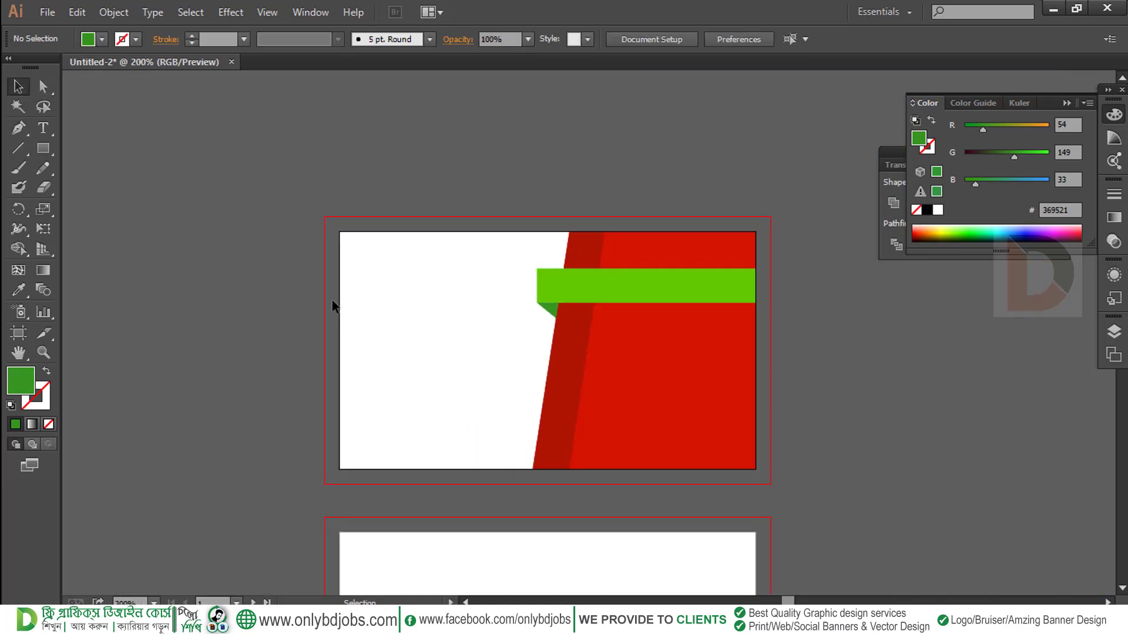
pyautogui.moveTo(517, 372); pyautogui.dragTo(498, 338)
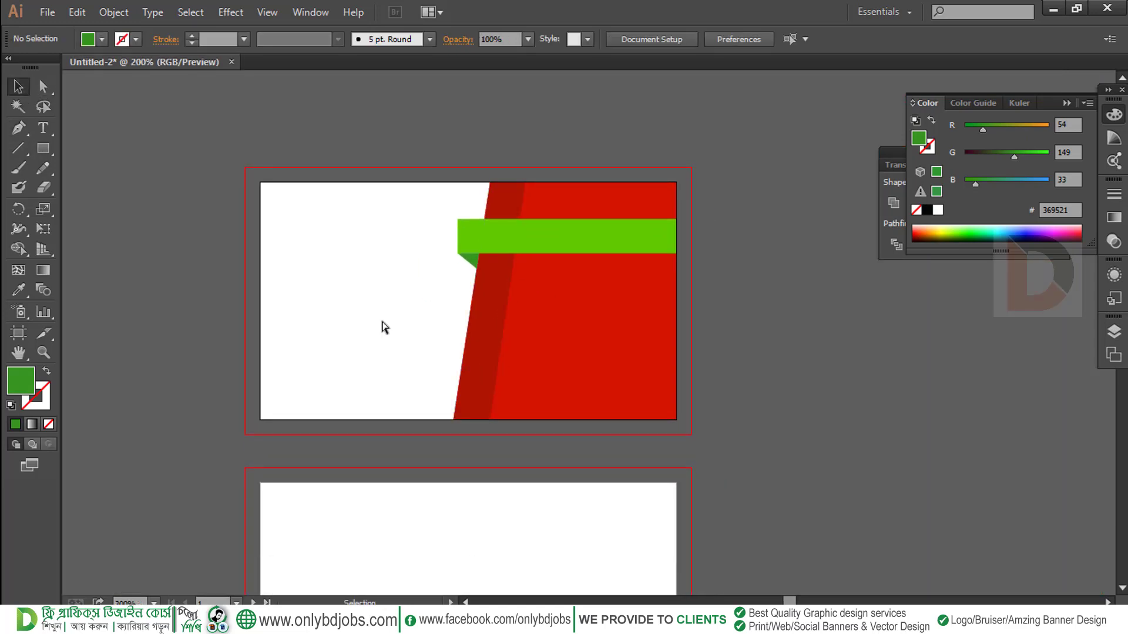
# Step: Open the Illustrator file Simple from the Free Pik folder on the D: drive
pyautogui.click(47, 12)
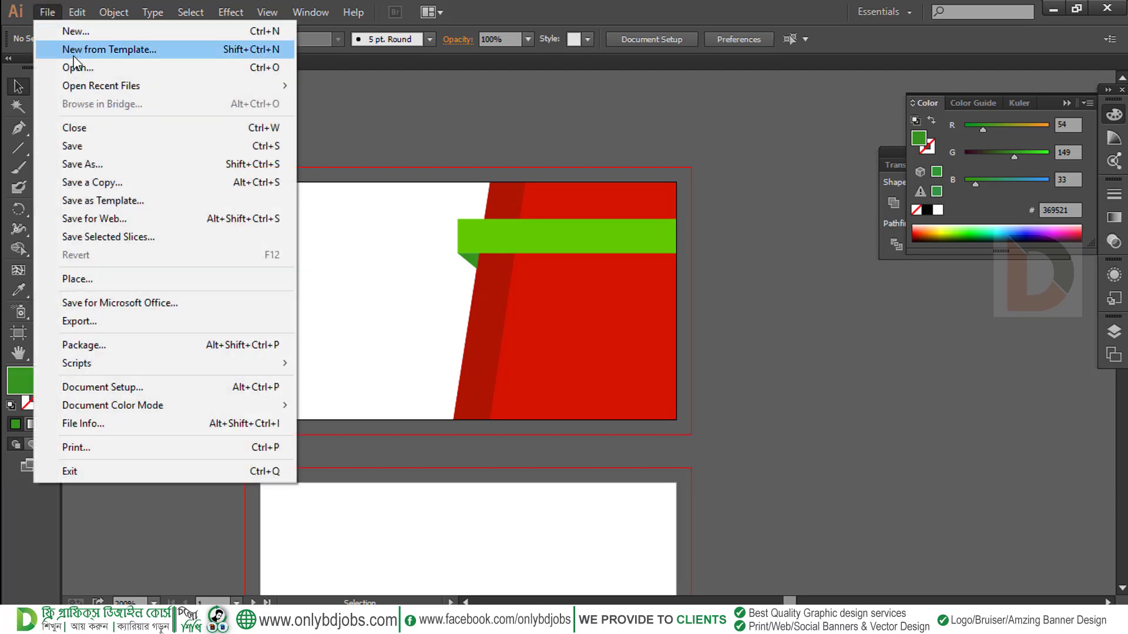
pyautogui.click(100, 72)
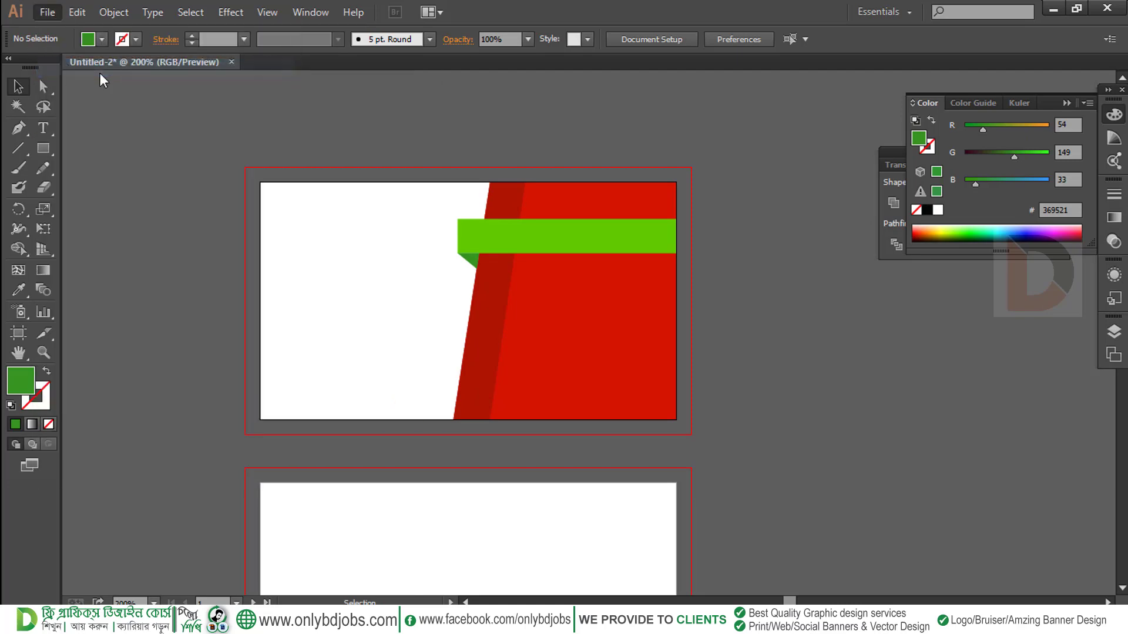
pyautogui.scroll(-3, 64, 235)
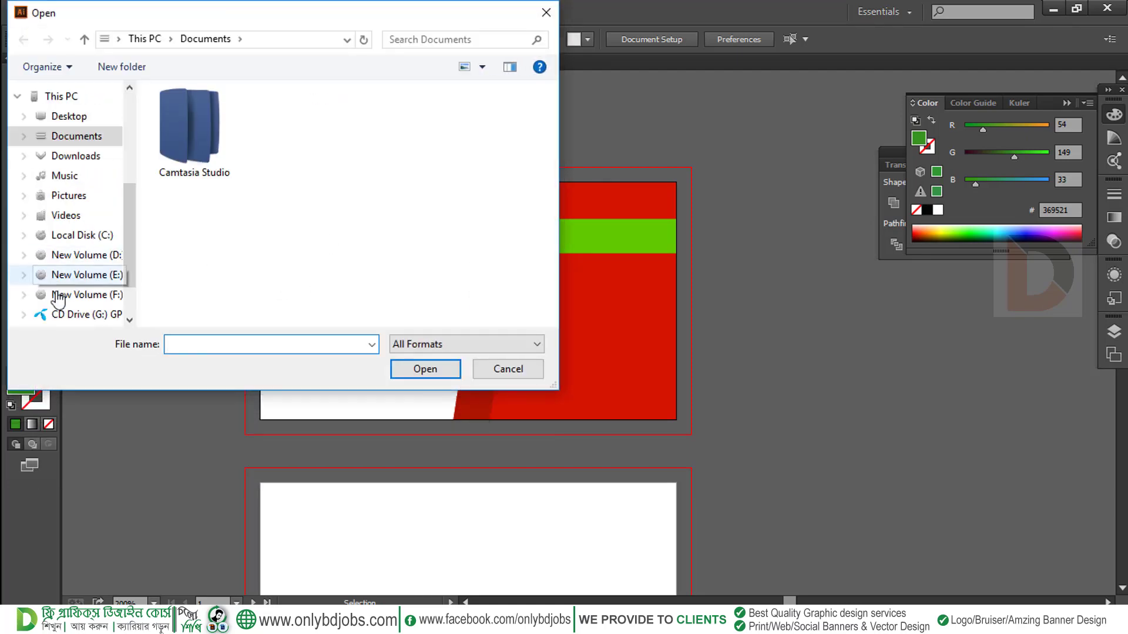
pyautogui.click(87, 295)
pyautogui.click(101, 259)
pyautogui.doubleClick(197, 115)
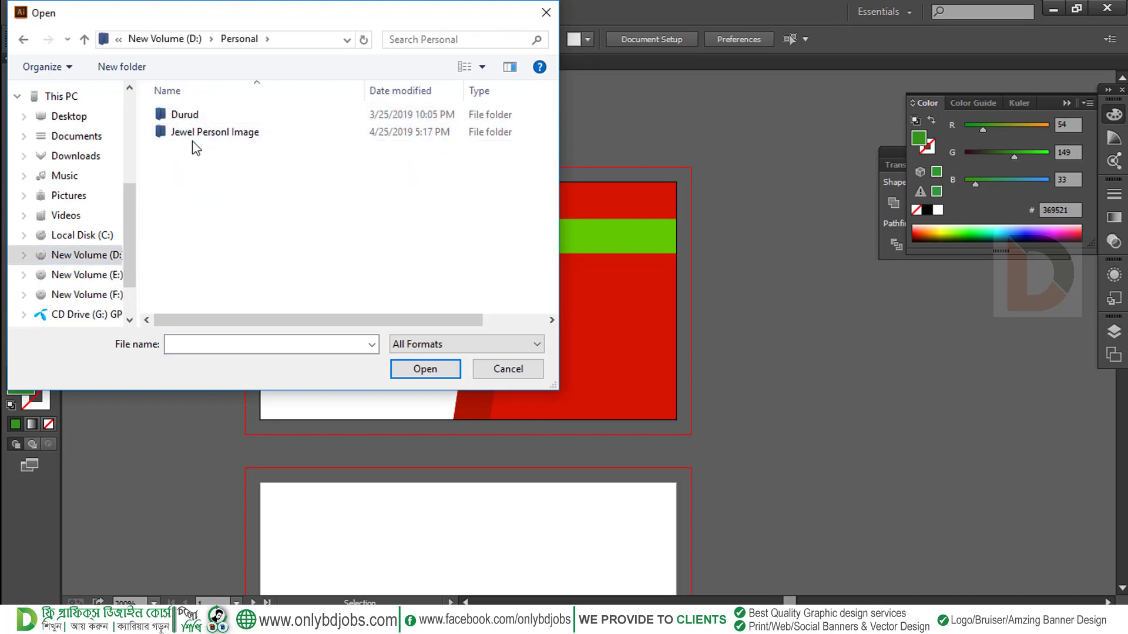
pyautogui.doubleClick(197, 131)
pyautogui.doubleClick(196, 148)
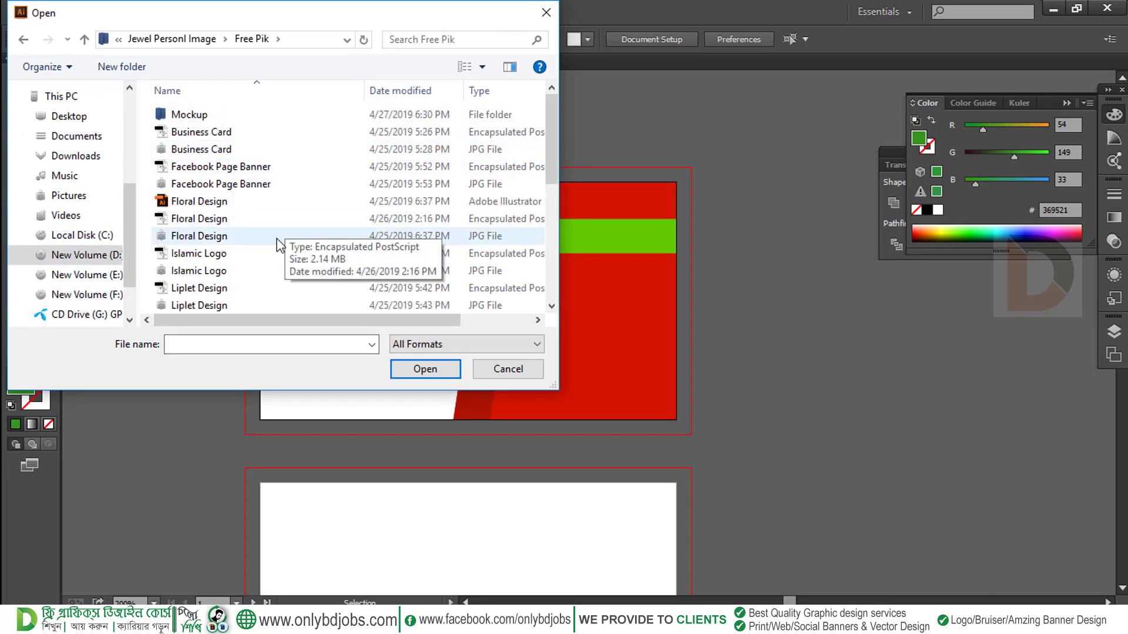
pyautogui.scroll(-1, 223, 244)
pyautogui.scroll(-3, 224, 245)
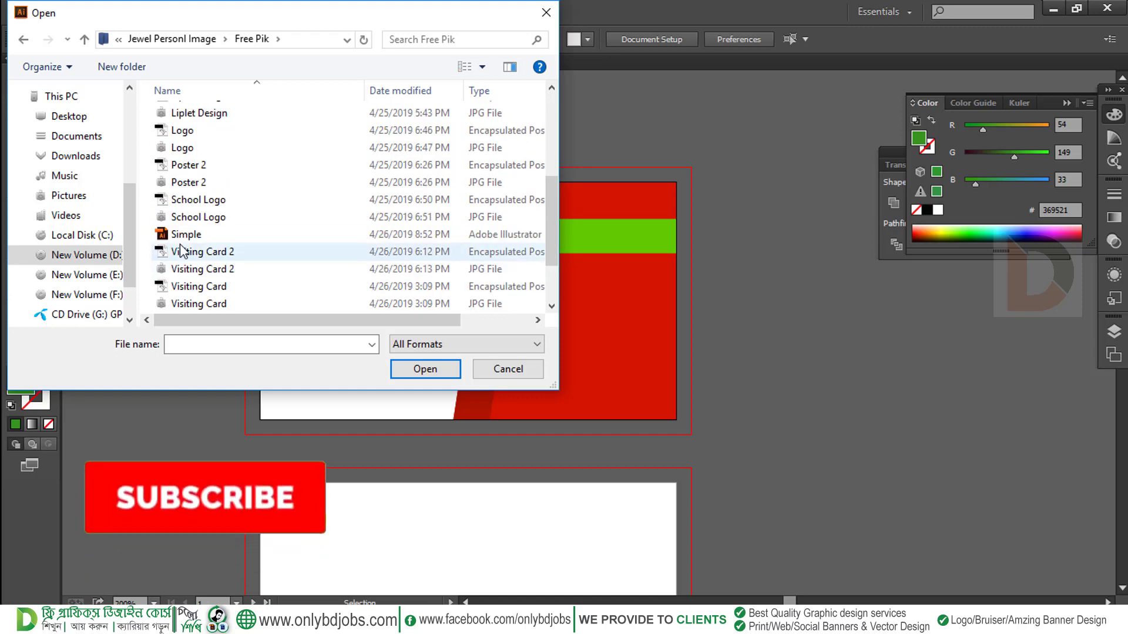
pyautogui.doubleClick(179, 234)
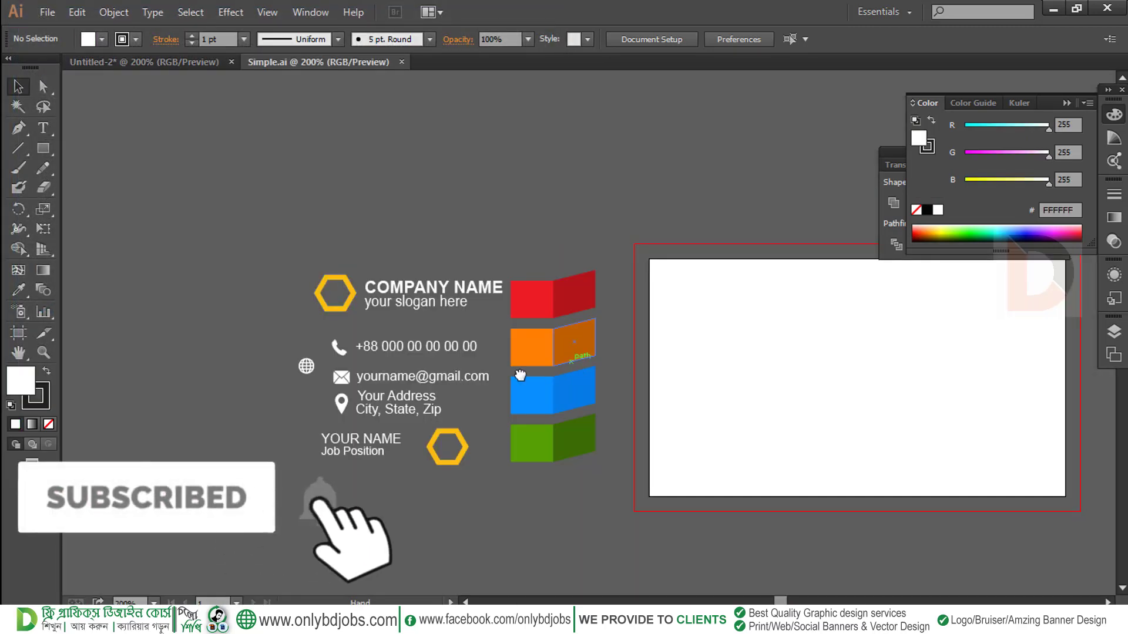
# Step: Transfer all logo, contact and colour-swatch elements from Simple.ai into Untitled-2, placing them beside the front card
pyautogui.moveTo(502, 501); pyautogui.dragTo(142, 236)
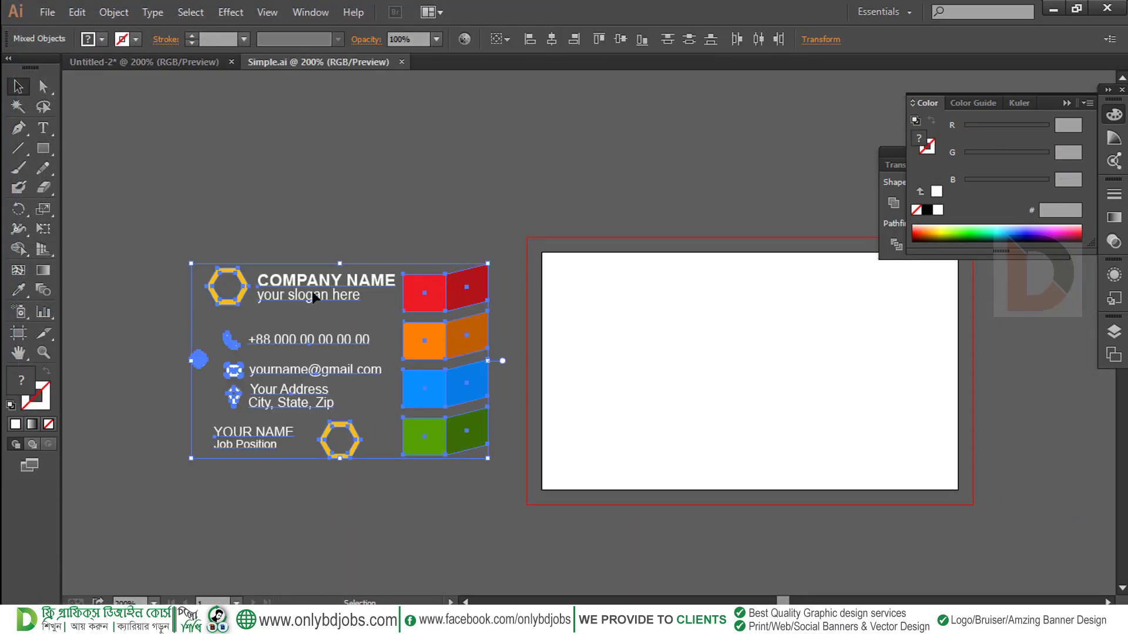
pyautogui.moveTo(305, 287); pyautogui.dragTo(117, 62)
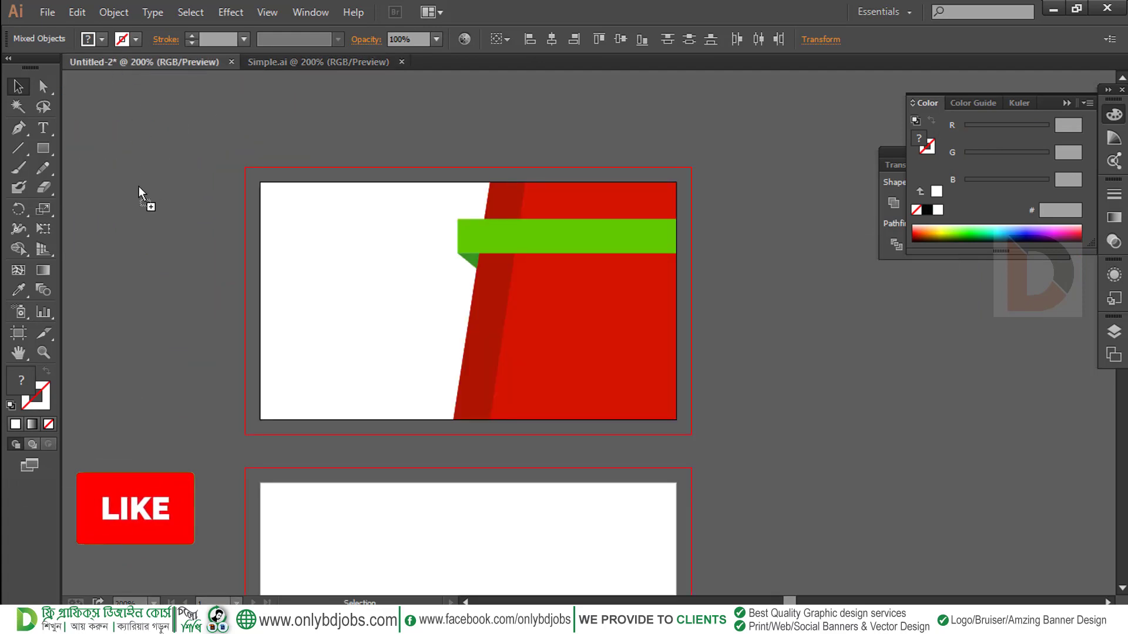
pyautogui.moveTo(119, 254); pyautogui.dragTo(158, 297)
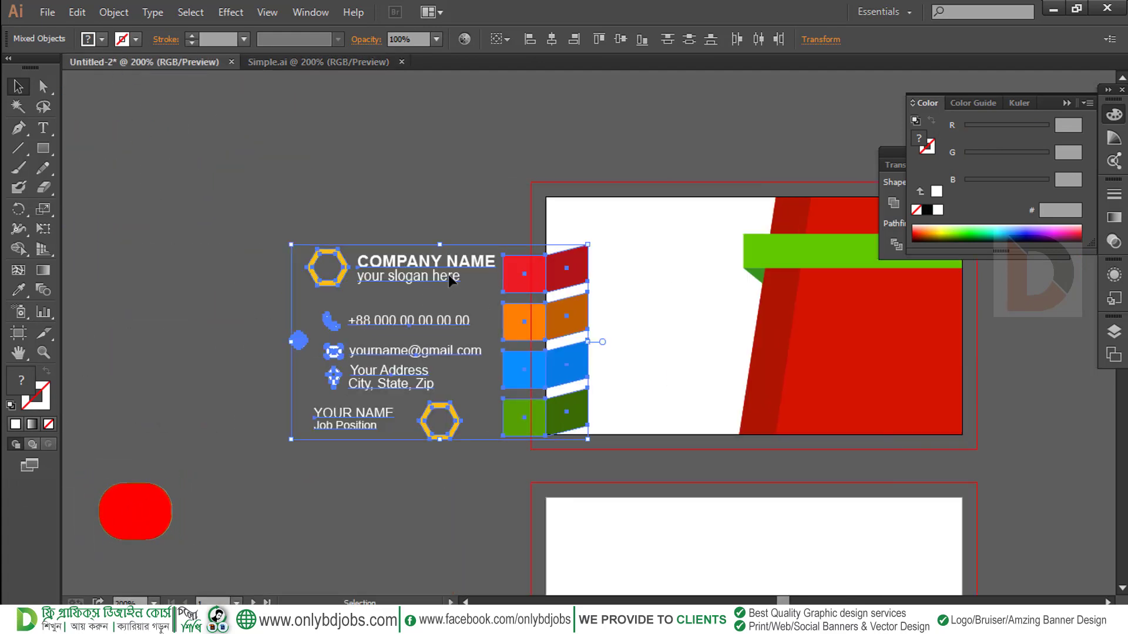
pyautogui.moveTo(553, 332); pyautogui.dragTo(480, 327)
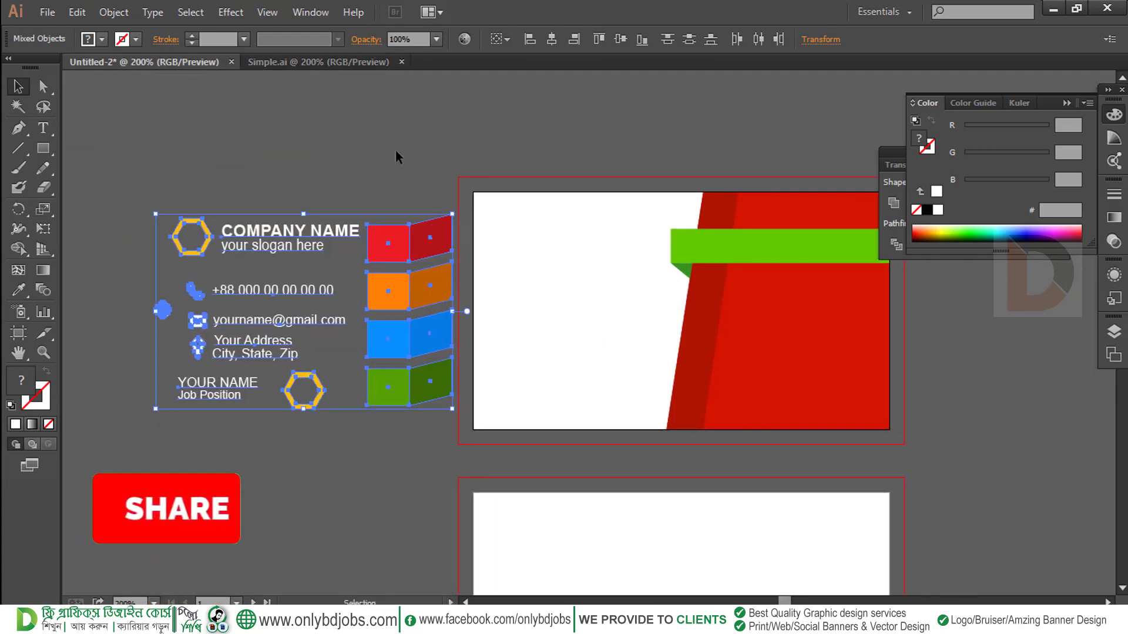
pyautogui.click(396, 150)
# Step: Recolour the front card's green band with green 579F05 sampled from the front face of the green swatch
pyautogui.moveTo(488, 285); pyautogui.dragTo(464, 298)
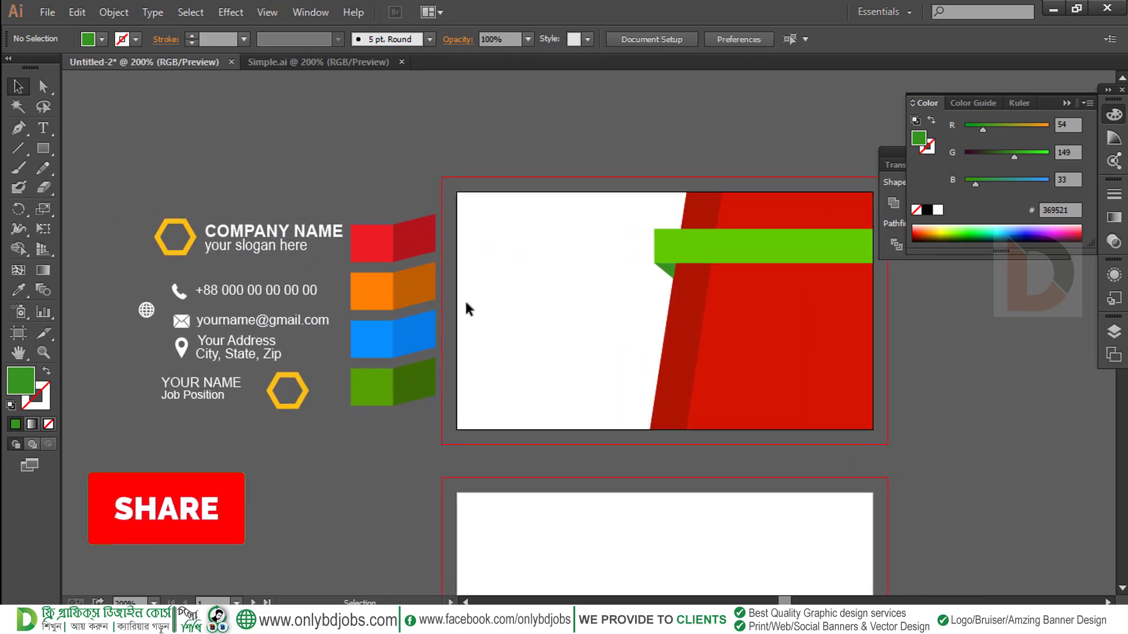
pyautogui.scroll(-2, 410, 318)
pyautogui.click(711, 203)
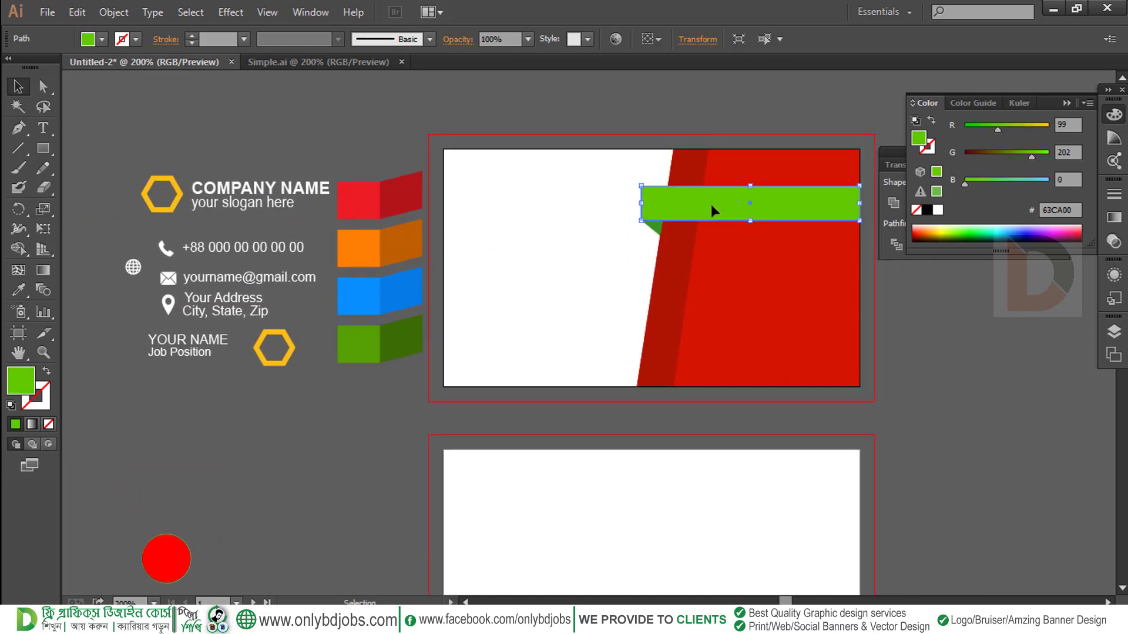
pyautogui.click(18, 290)
pyautogui.click(358, 344)
pyautogui.click(18, 87)
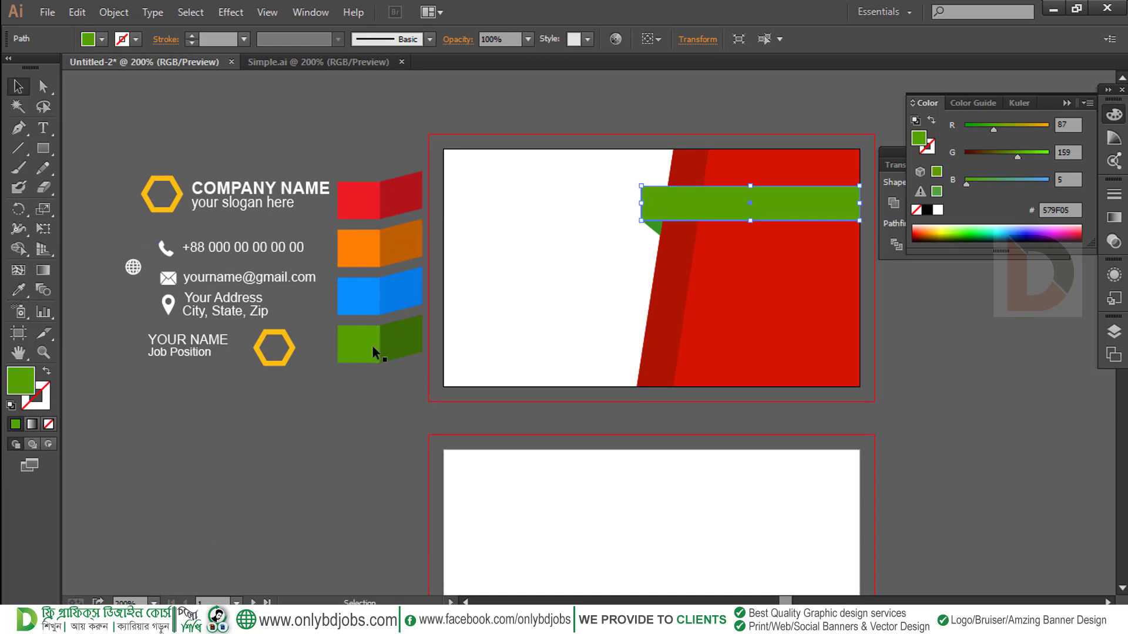
# Step: Recolour the triangular fold under the band with dark green 3A6A03 sampled from the swatch's shaded face
pyautogui.click(655, 227)
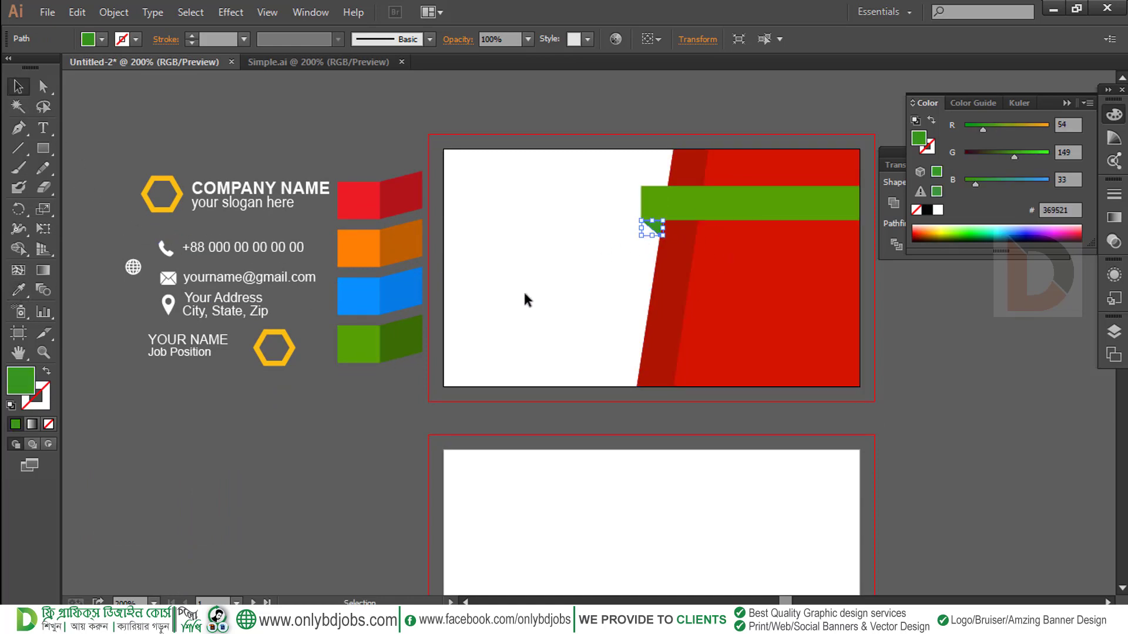
pyautogui.click(18, 290)
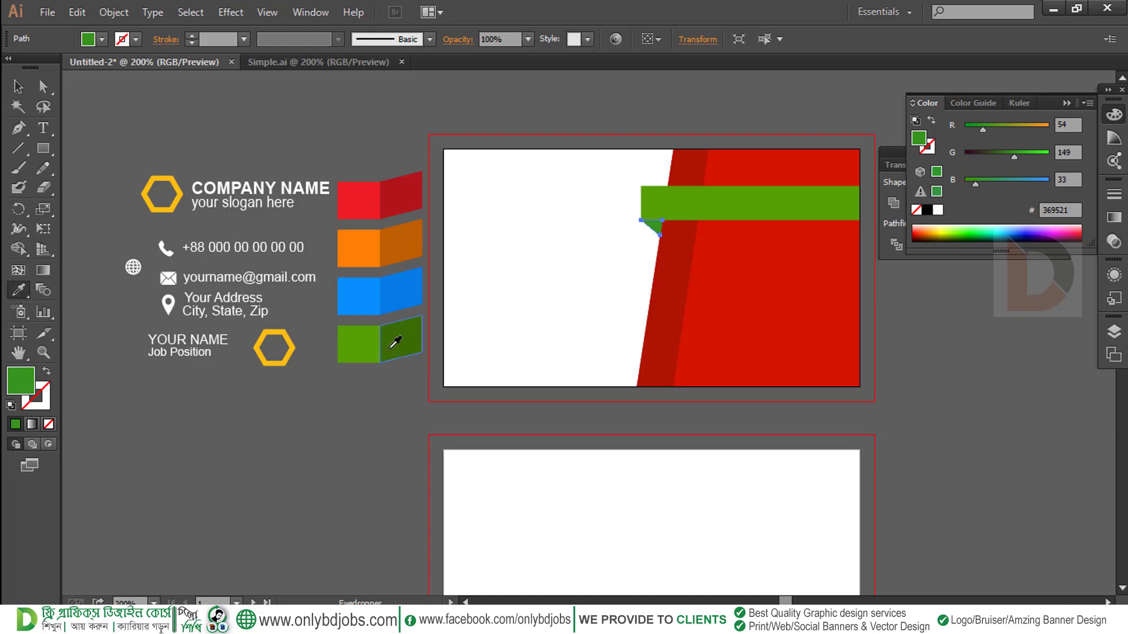
pyautogui.click(391, 346)
pyautogui.click(19, 88)
pyautogui.click(619, 363)
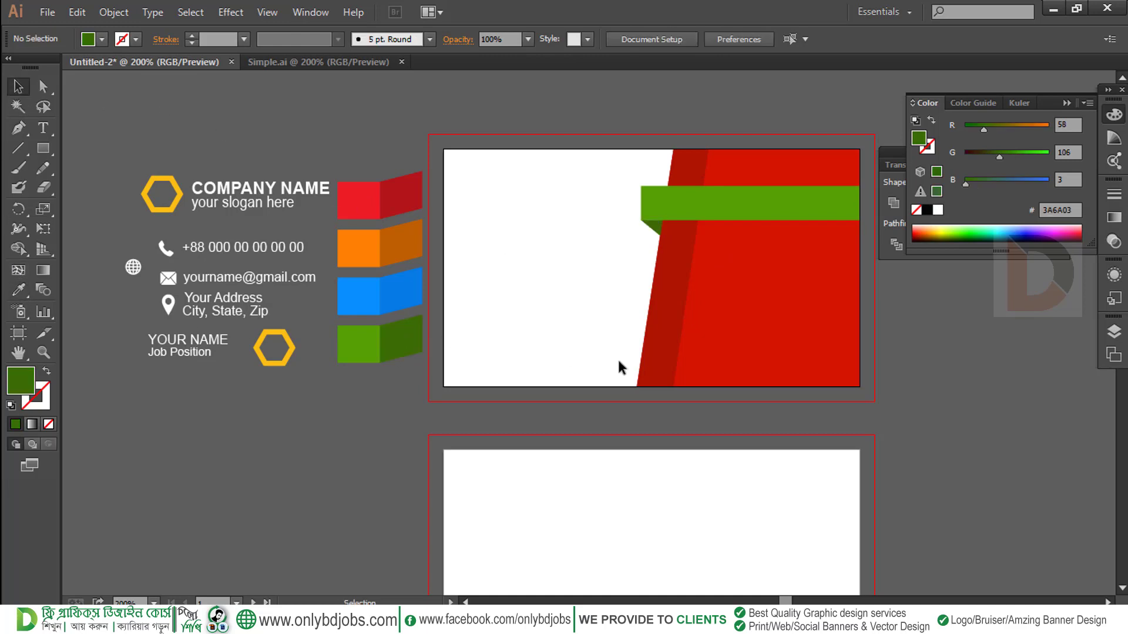
# Step: Brighten the green band by raising its G value to 191, giving fill 57BF05
pyautogui.hscroll(5, 619, 363)
pyautogui.scroll(1, 654, 229)
pyautogui.hscroll(1, 654, 230)
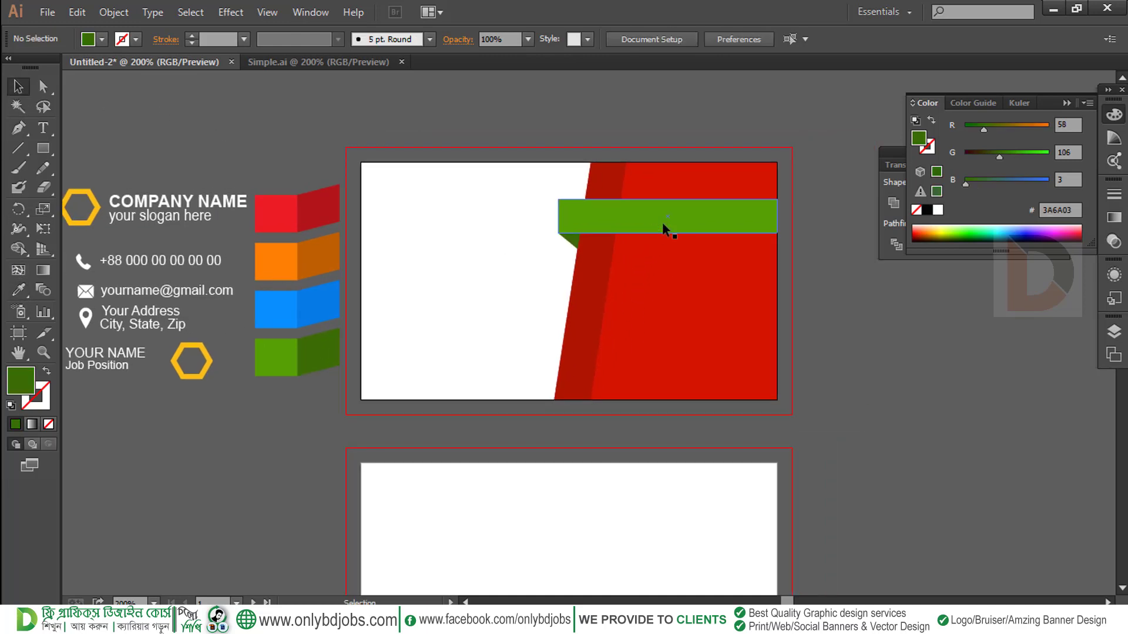
pyautogui.click(662, 229)
pyautogui.moveTo(1022, 157); pyautogui.dragTo(1034, 157)
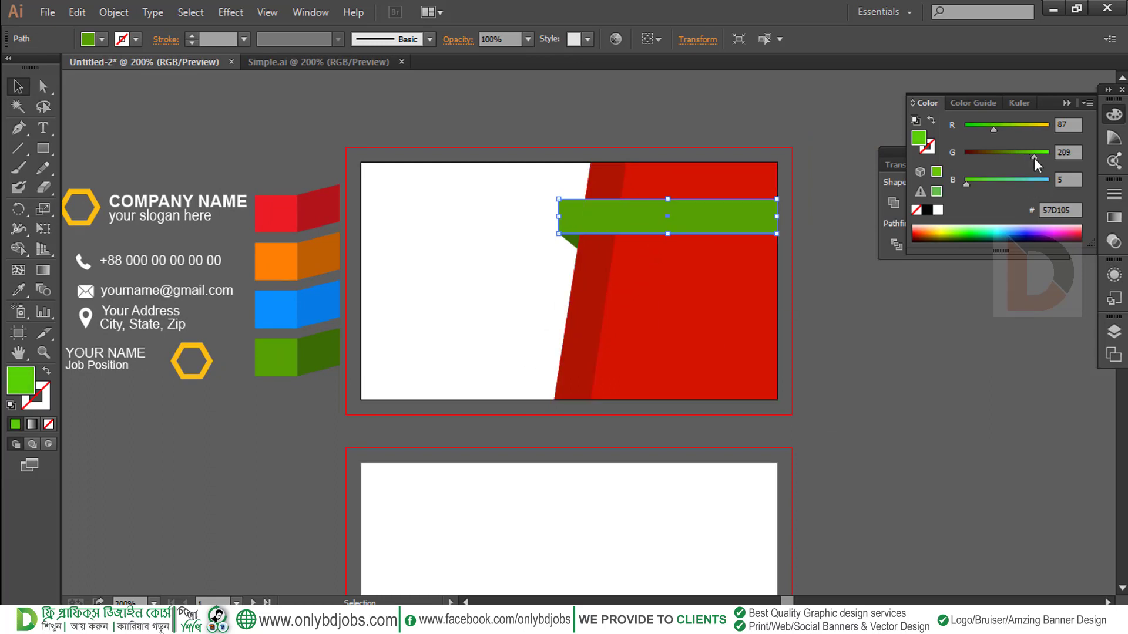
pyautogui.click(1028, 156)
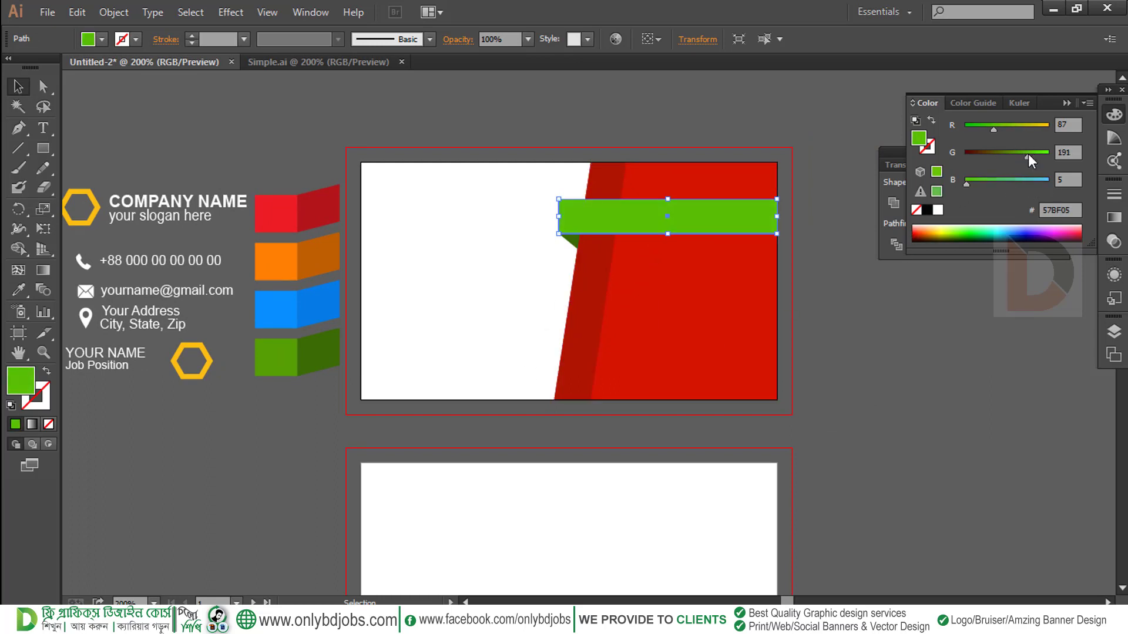
pyautogui.click(906, 325)
pyautogui.moveTo(748, 370); pyautogui.dragTo(827, 372)
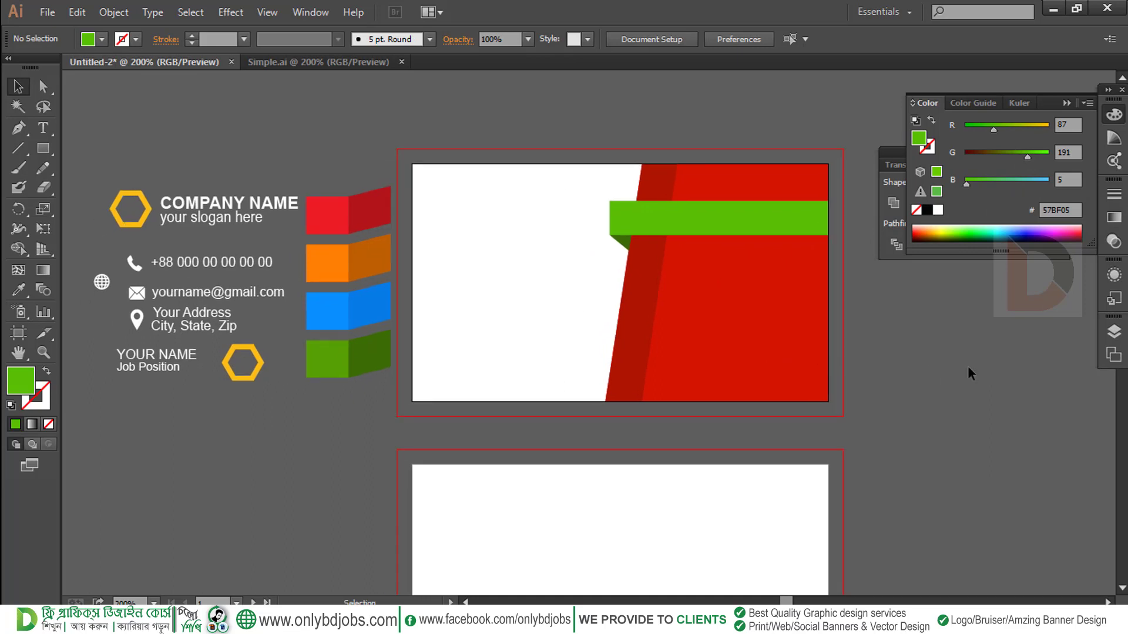
pyautogui.moveTo(1038, 349); pyautogui.dragTo(973, 347)
pyautogui.click(569, 358)
pyautogui.keyDown('shift'); pyautogui.click(674, 376); pyautogui.keyUp('shift')
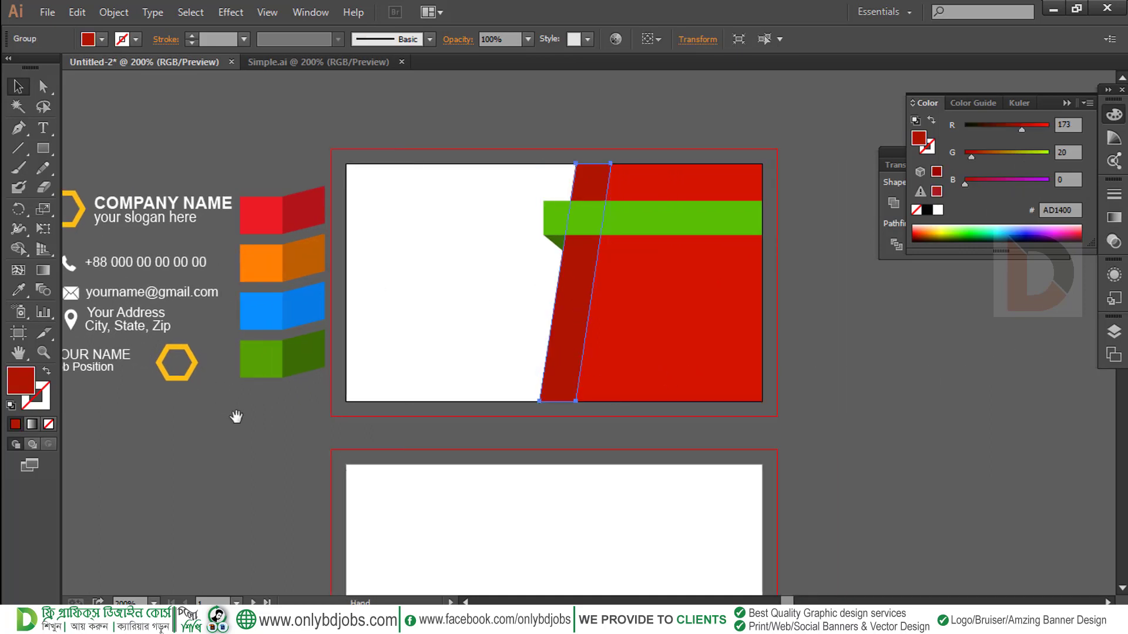
# Step: Move the white globe icon onto the lower part of the dark red slanted strip on the front card
pyautogui.moveTo(237, 418); pyautogui.dragTo(377, 410)
pyautogui.click(176, 274)
pyautogui.moveTo(168, 275); pyautogui.dragTo(712, 293)
pyautogui.hotkey('ctrl', 'z')
pyautogui.moveTo(176, 276); pyautogui.dragTo(699, 364)
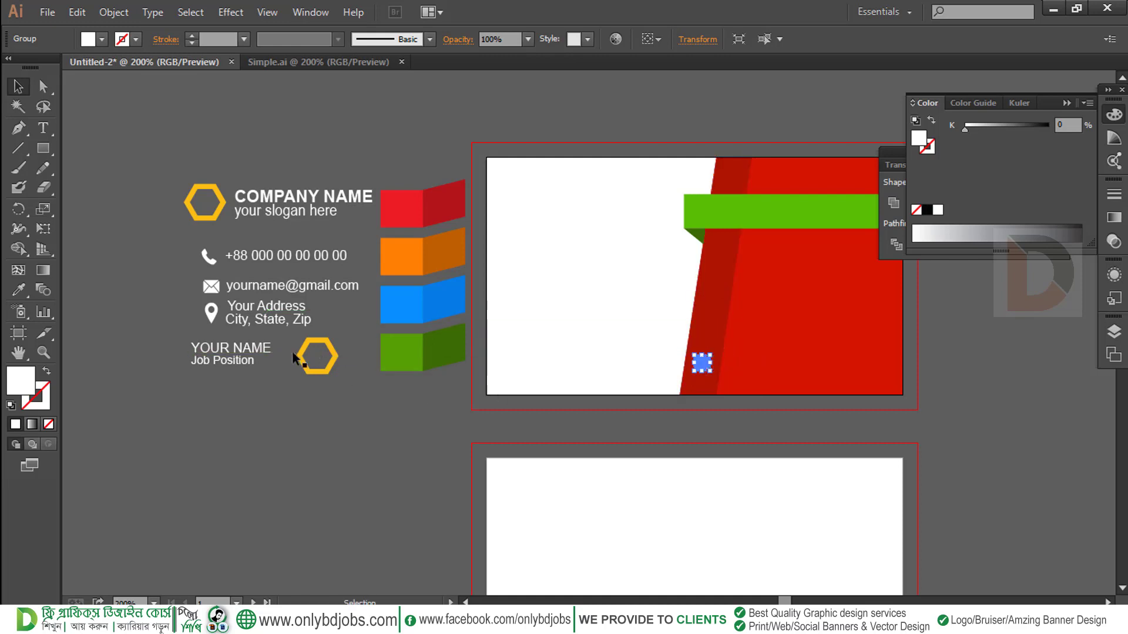
pyautogui.click(377, 376)
# Step: Stack the company name and slogan text under its hexagon logo and align both on their horizontal centres
pyautogui.moveTo(305, 210); pyautogui.dragTo(253, 189)
pyautogui.keyDown('shift'); pyautogui.click(216, 215); pyautogui.keyUp('shift')
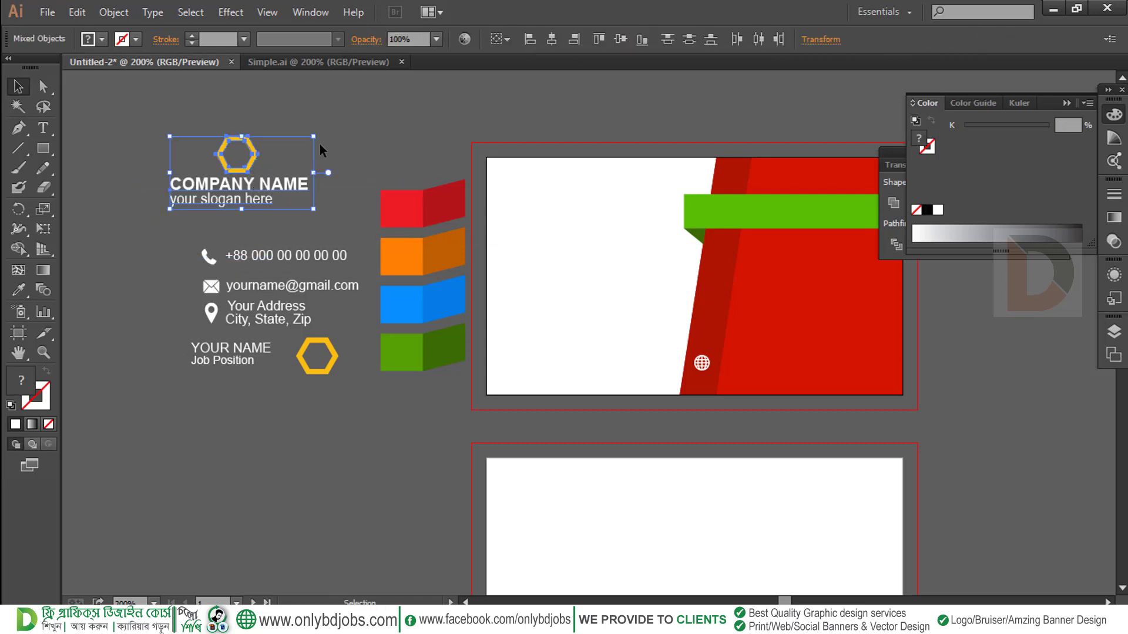
pyautogui.click(552, 40)
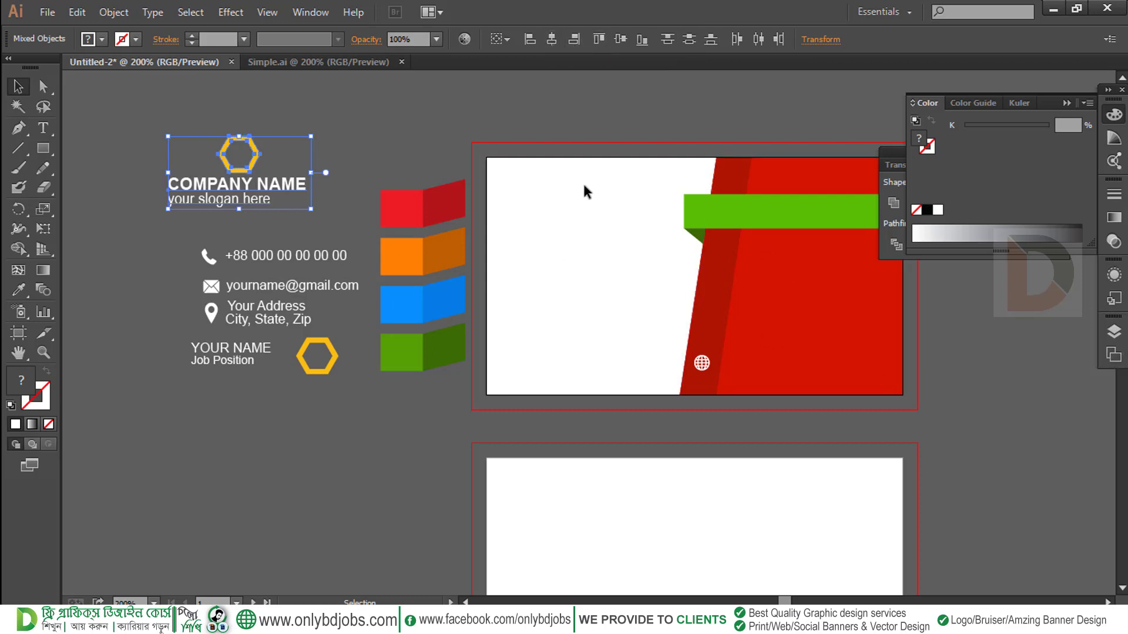
# Step: Centre the paragraph alignment of the company name and slogan, and realign the text horizontally with the hexagon
pyautogui.moveTo(355, 156); pyautogui.dragTo(292, 198)
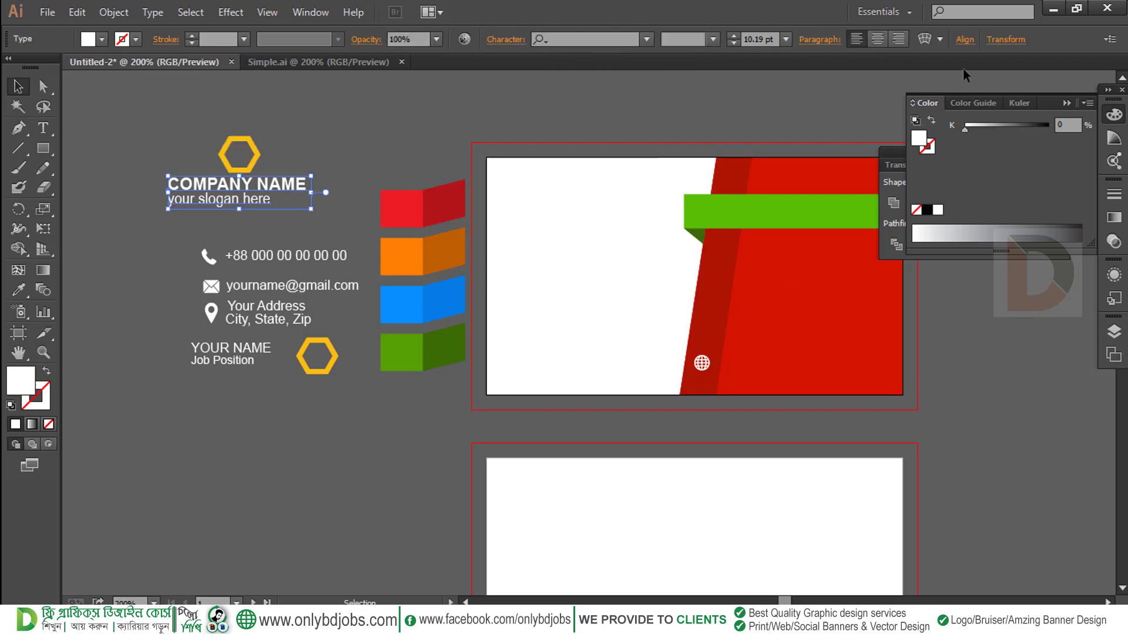
pyautogui.click(885, 41)
pyautogui.keyDown('shift'); pyautogui.click(239, 154); pyautogui.keyUp('shift')
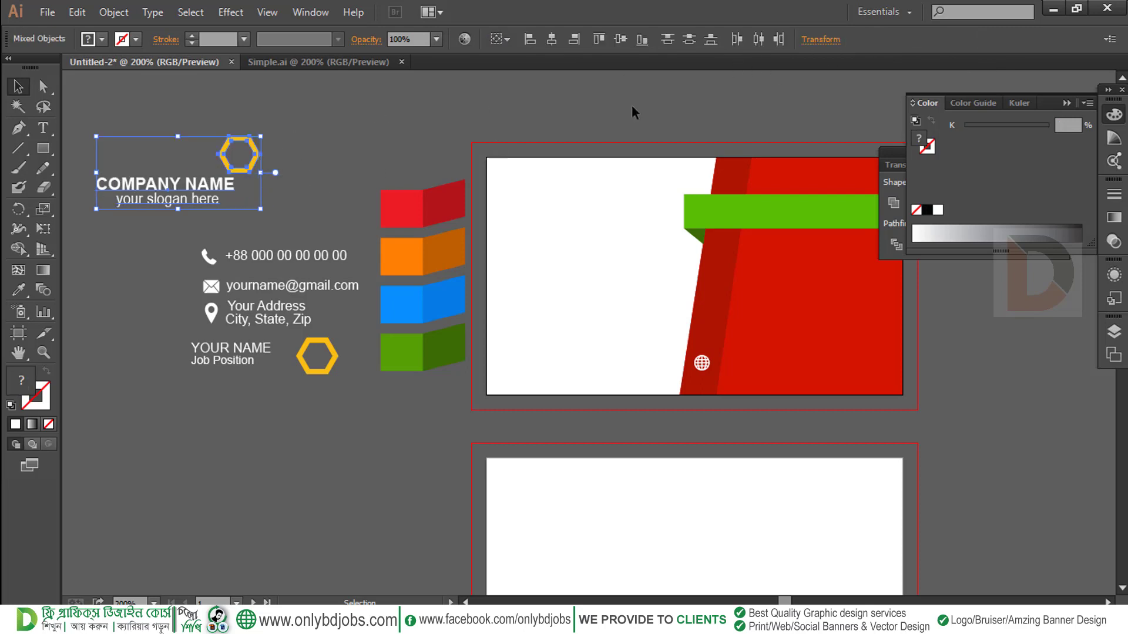
pyautogui.click(544, 45)
# Step: Place the logo block in front on the front card's white area and enlarge it proportionally to 11.6 pt text
pyautogui.moveTo(232, 202); pyautogui.dragTo(609, 304)
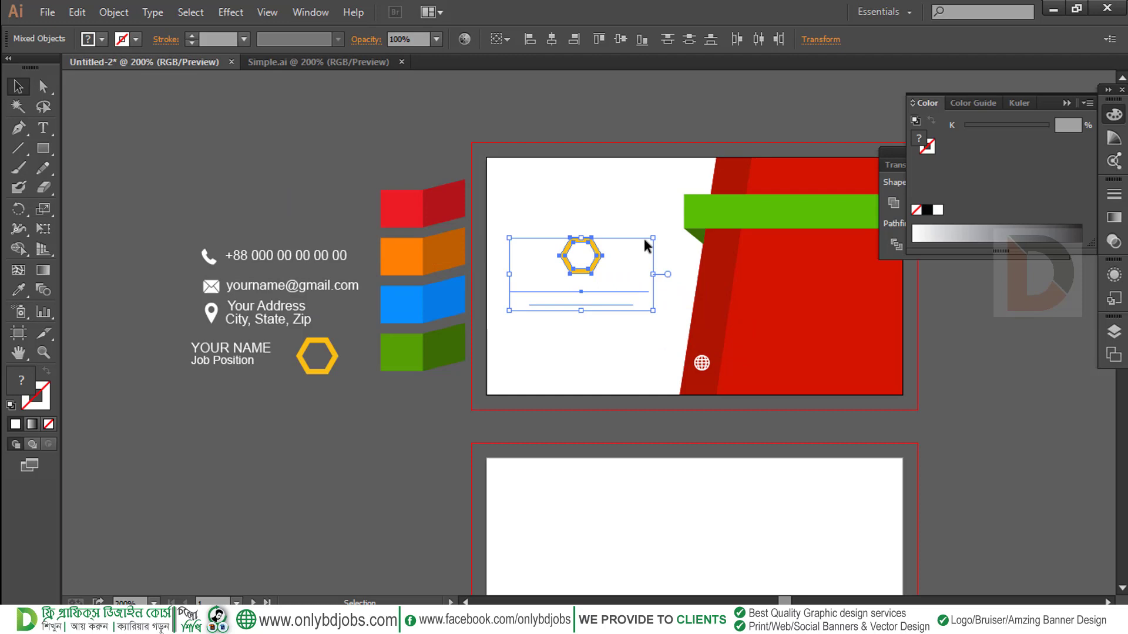
pyautogui.rightClick(596, 263)
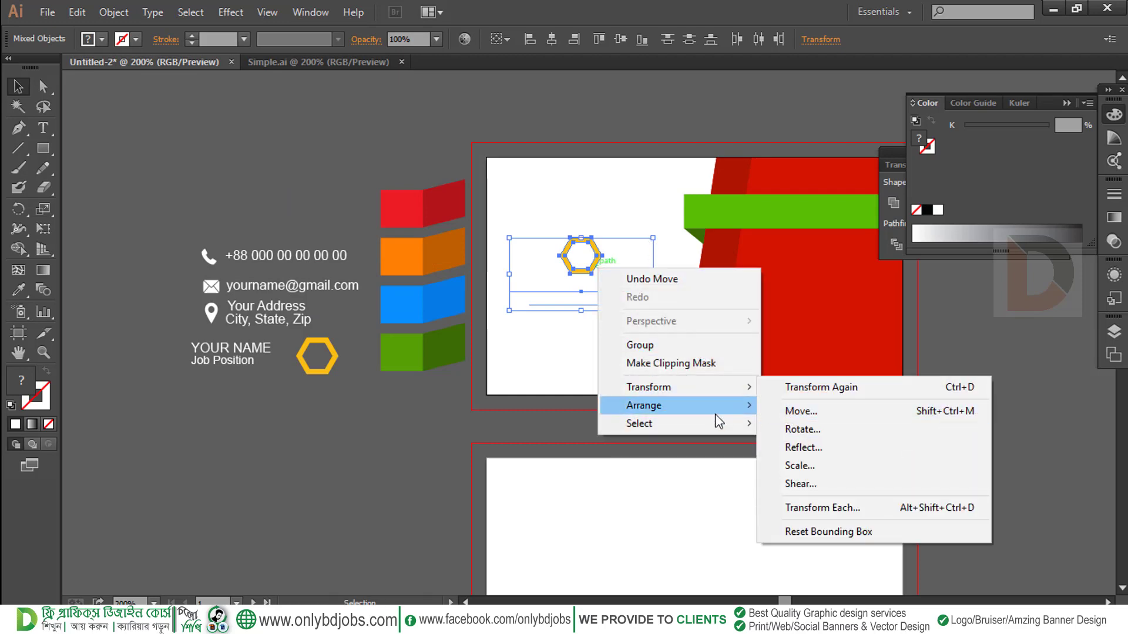
pyautogui.moveTo(723, 405)
pyautogui.click(814, 410)
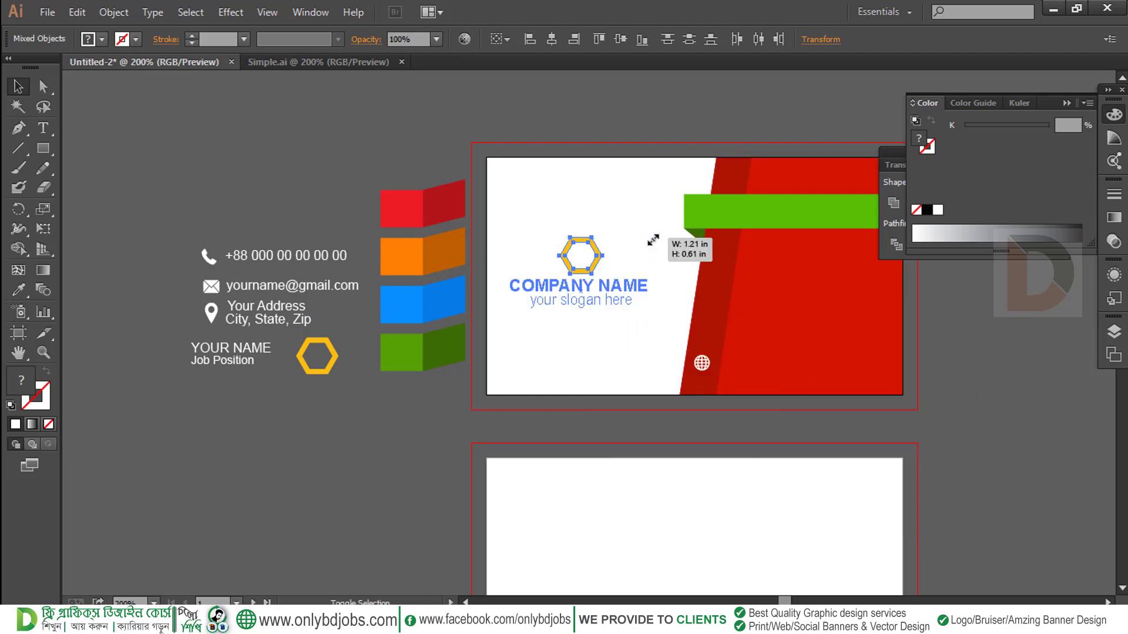
pyautogui.moveTo(653, 240); pyautogui.dragTo(663, 234)
pyautogui.moveTo(612, 284); pyautogui.dragTo(623, 292)
# Step: Colour the company name and slogan text green 57BF05, sampled from the green band
pyautogui.click(614, 297)
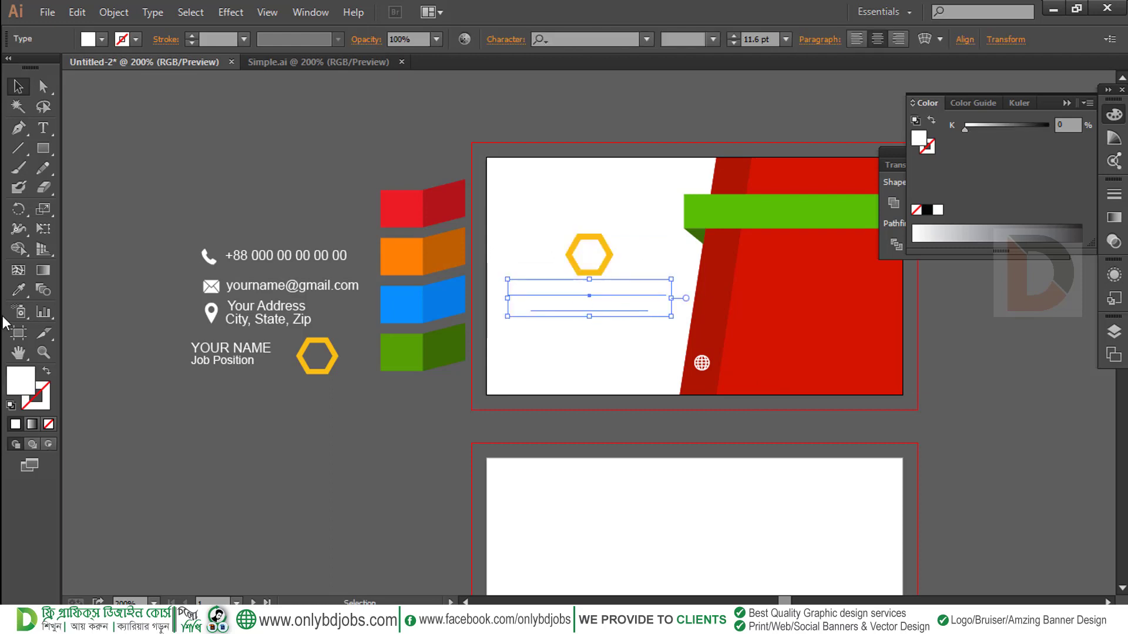
pyautogui.click(26, 288)
pyautogui.click(795, 217)
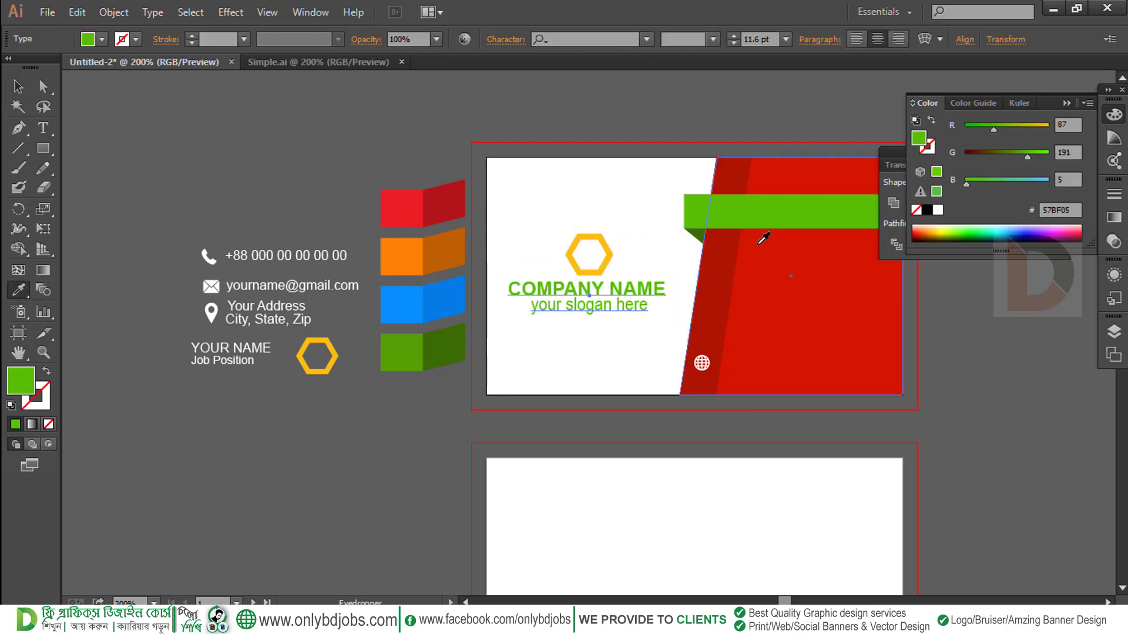
pyautogui.click(19, 87)
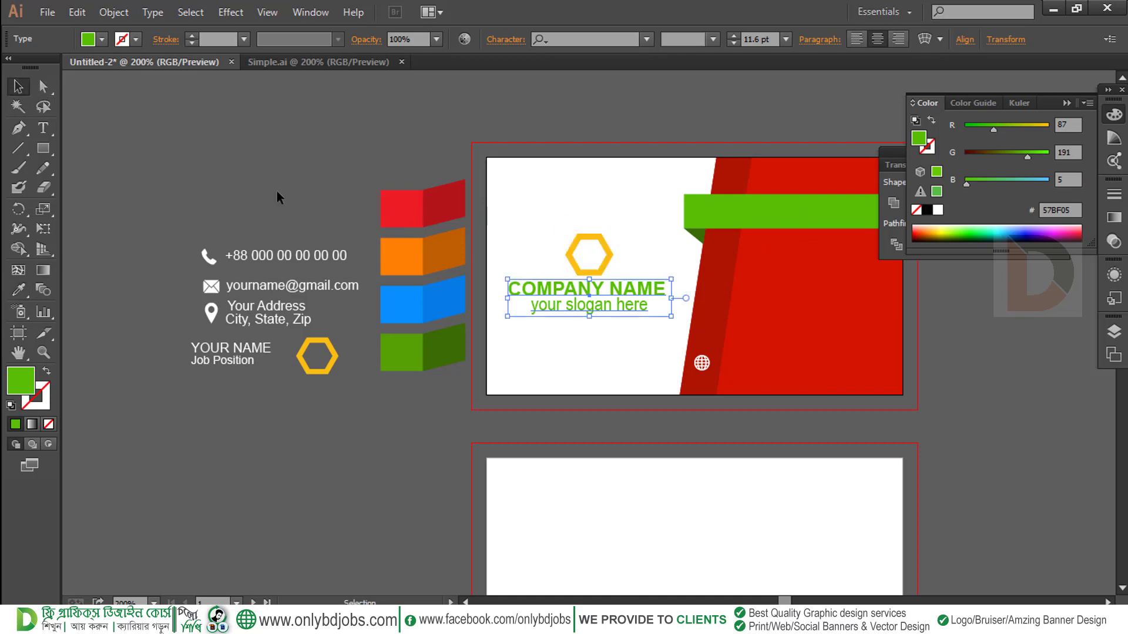
# Step: Recolour the hexagon above the company name with red D51400 sampled from the card's large red shape
pyautogui.click(599, 242)
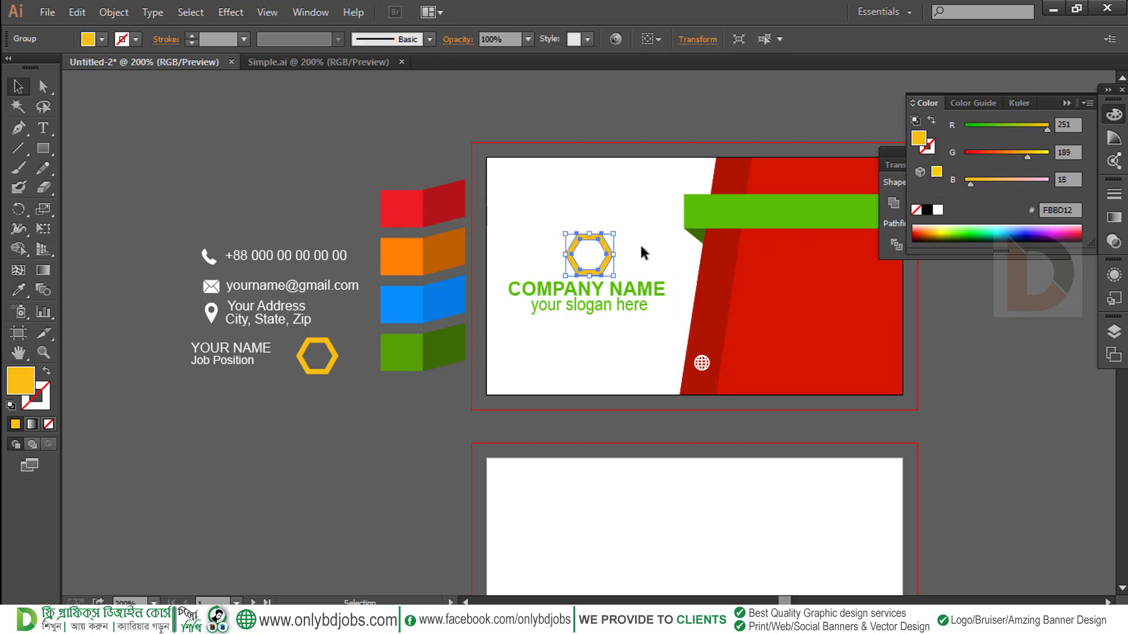
pyautogui.click(26, 289)
pyautogui.click(787, 289)
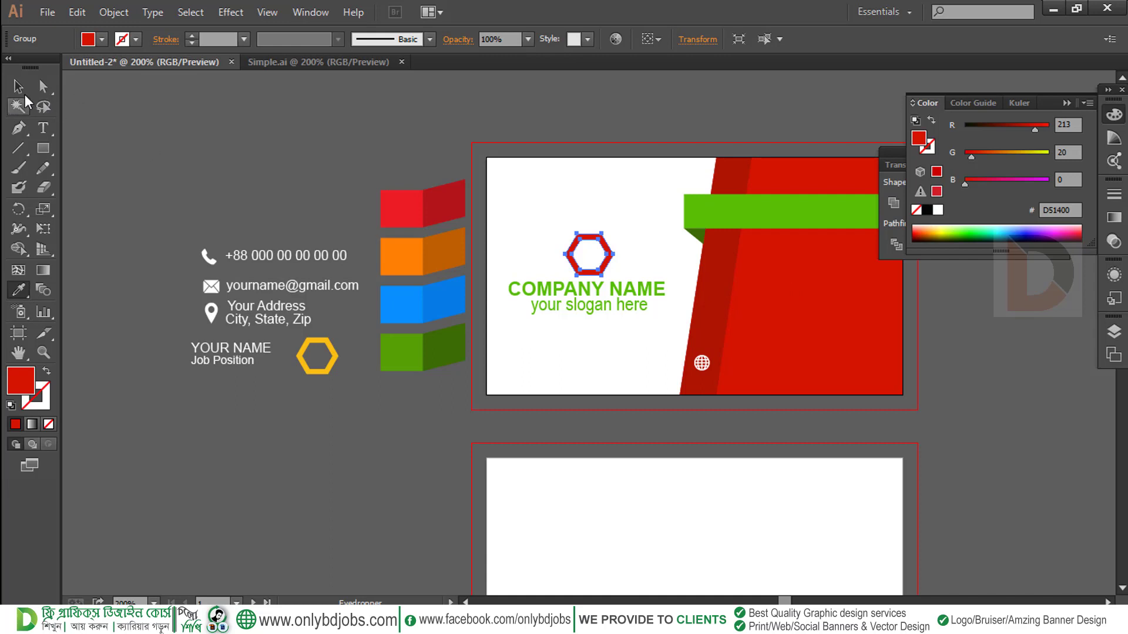
pyautogui.click(18, 87)
pyautogui.click(489, 344)
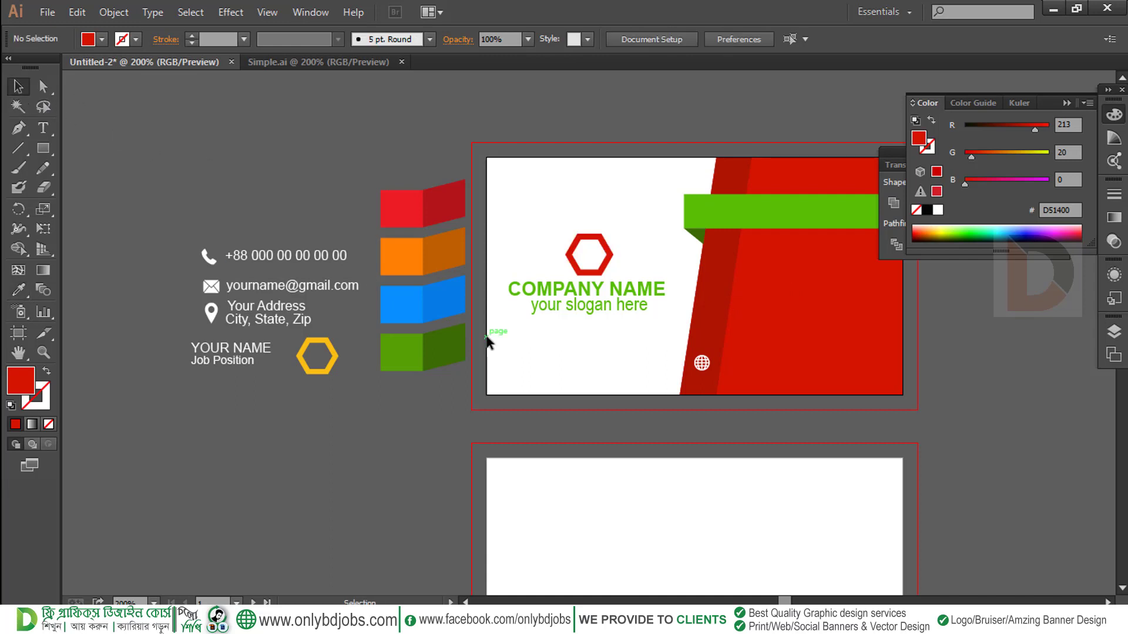
# Step: Change only the COMPANY NAME line to black 000000 and deselect the text
pyautogui.click(601, 305)
pyautogui.doubleClick(608, 286)
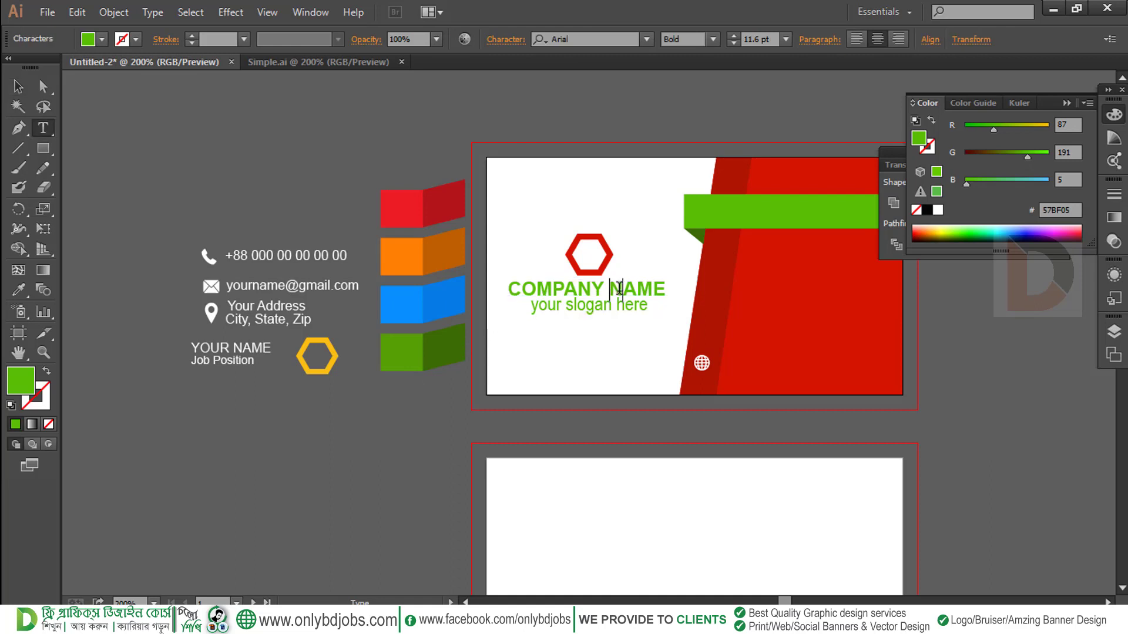
pyautogui.tripleClick(619, 288)
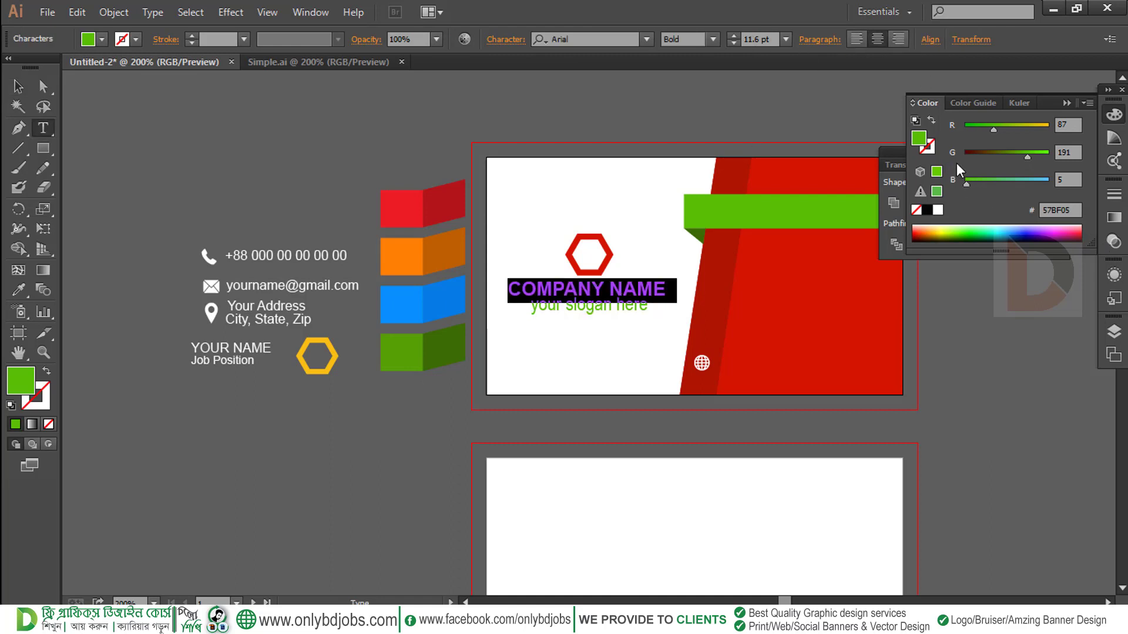
pyautogui.click(926, 211)
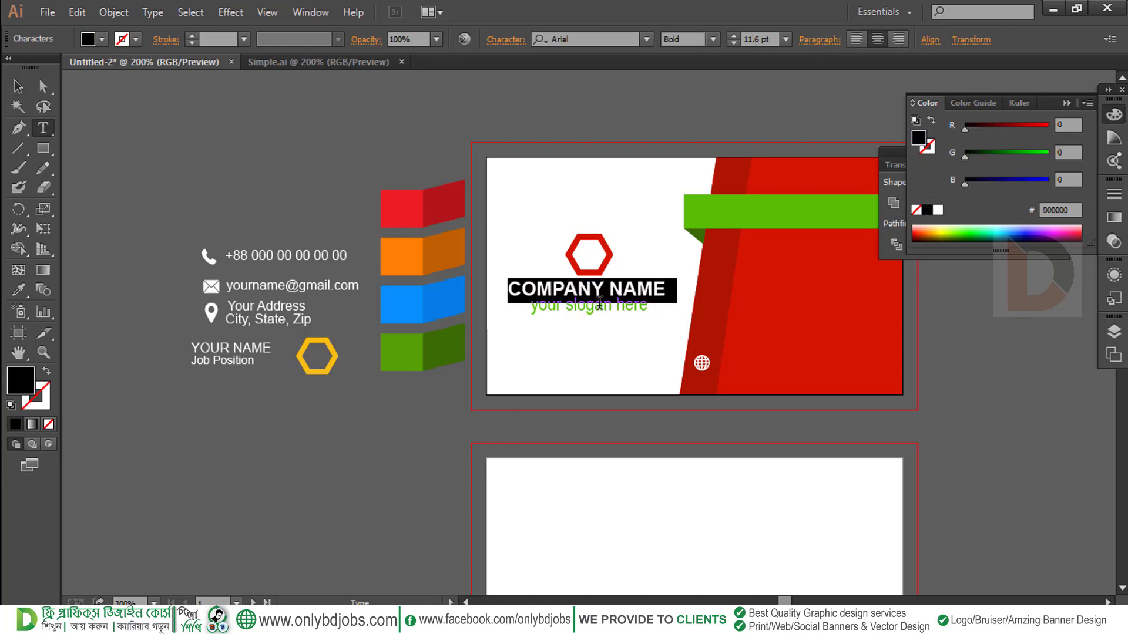
pyautogui.click(596, 308)
pyautogui.click(19, 86)
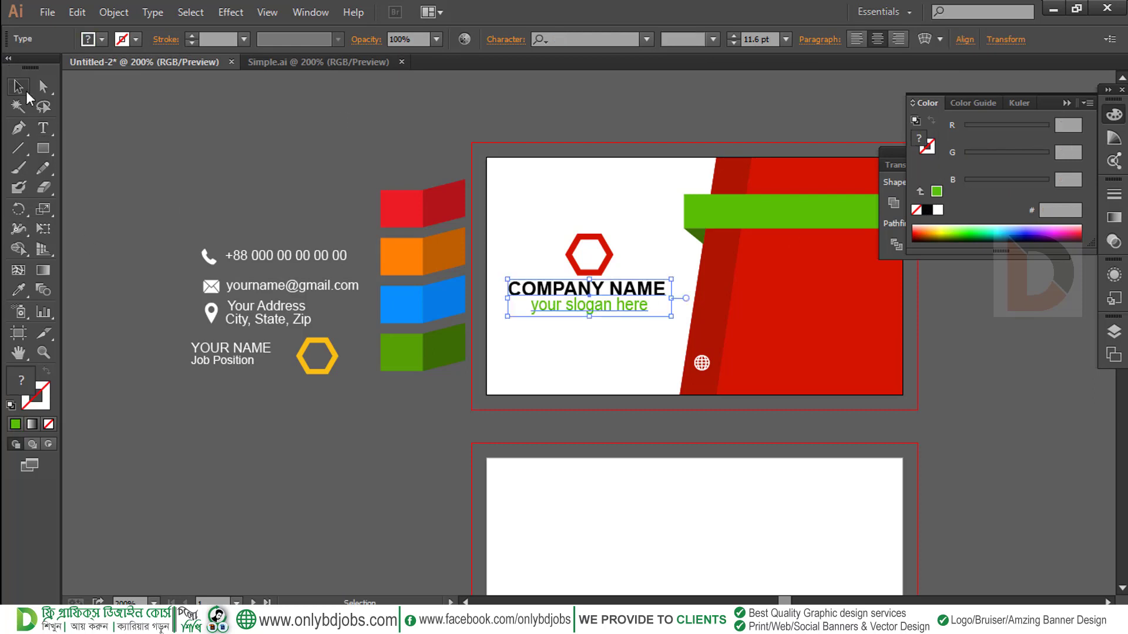
pyautogui.click(551, 390)
pyautogui.moveTo(551, 390); pyautogui.dragTo(445, 356)
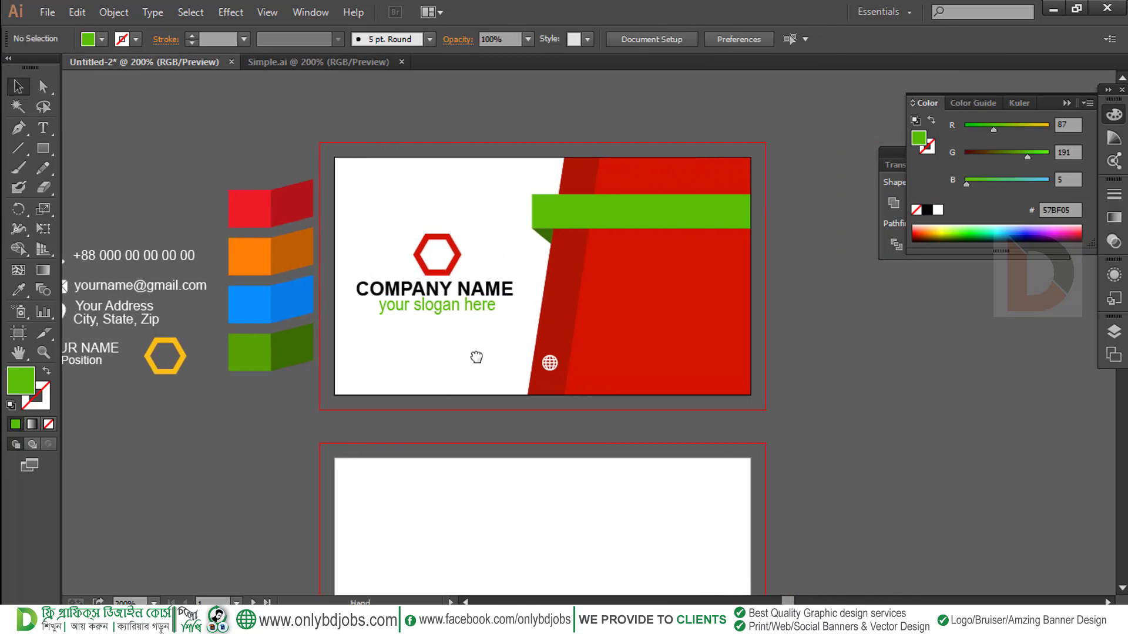
pyautogui.moveTo(188, 307); pyautogui.dragTo(269, 298)
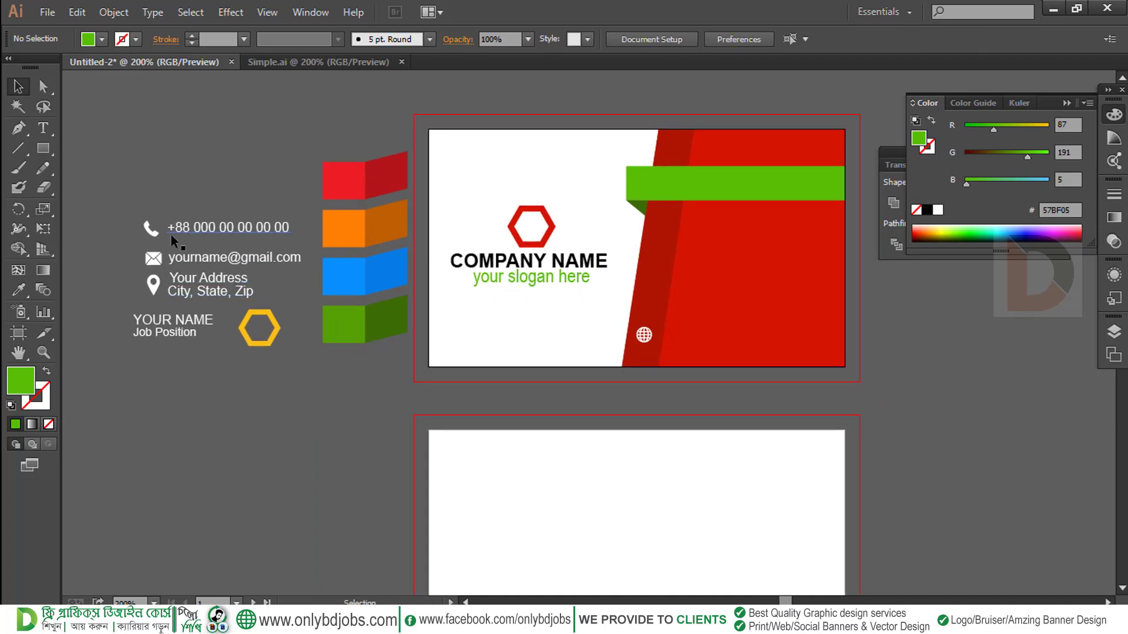
# Step: Place the phone, location pin and envelope icons on the dark red slanted strip above the globe icon
pyautogui.moveTo(145, 234); pyautogui.dragTo(655, 278)
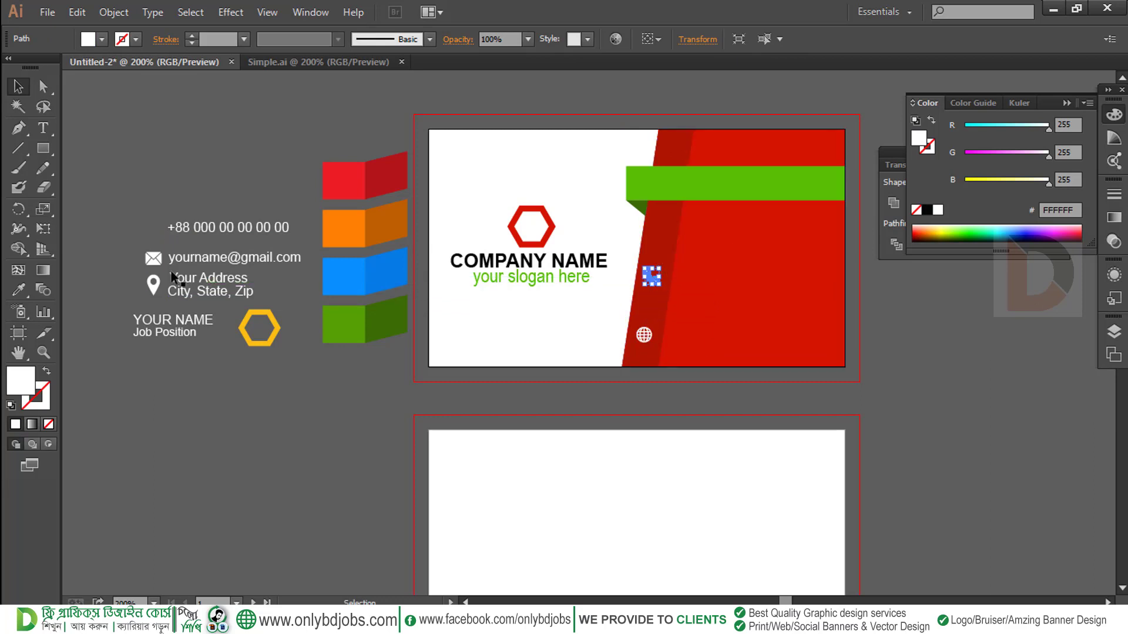
pyautogui.moveTo(165, 287); pyautogui.dragTo(663, 237)
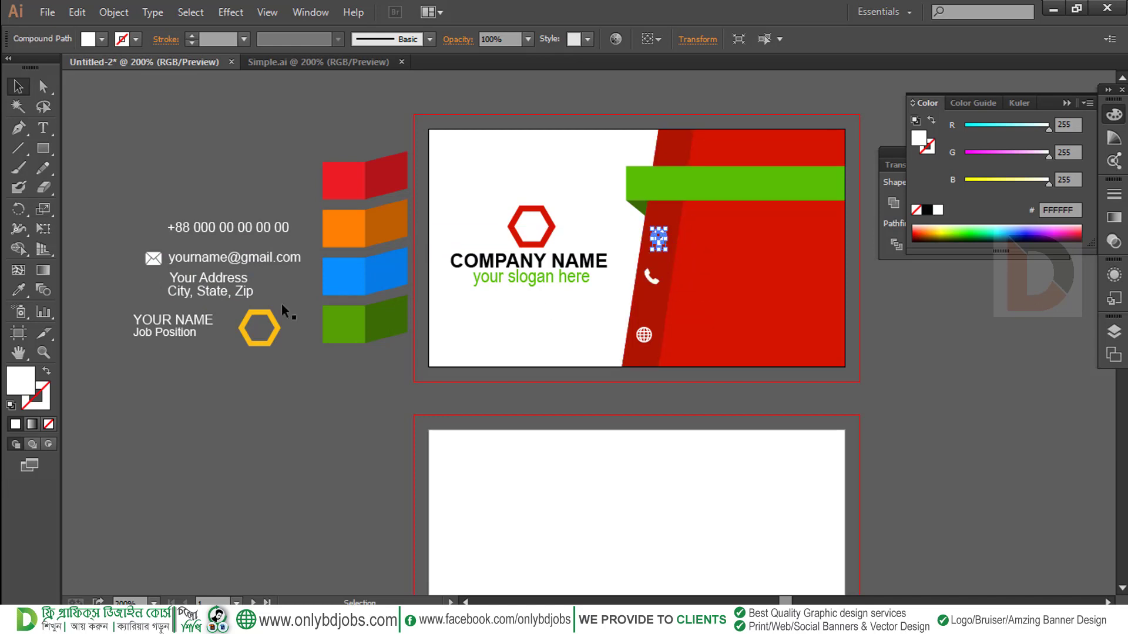
pyautogui.moveTo(154, 259); pyautogui.dragTo(647, 307)
# Step: Fine-tune the location pin, phone and envelope icons so they are evenly spaced along the strip's slant
pyautogui.hotkey('ctrl', 'space')
pyautogui.moveTo(575, 220); pyautogui.dragTo(756, 406)
pyautogui.press('space')
pyautogui.moveTo(674, 349); pyautogui.dragTo(642, 428)
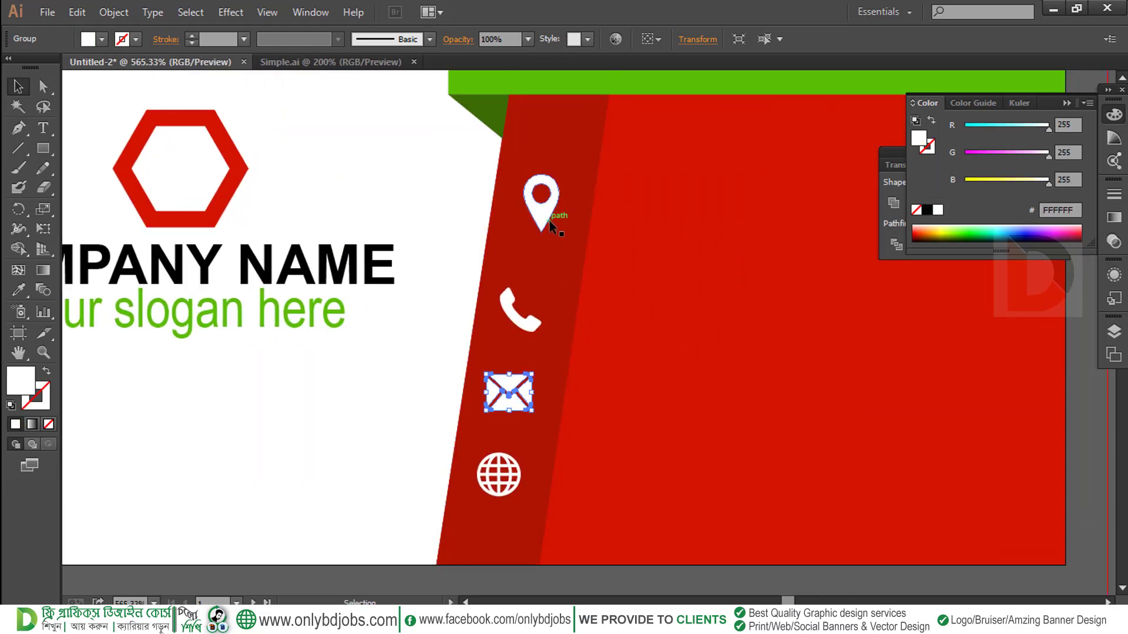
pyautogui.moveTo(541, 217); pyautogui.dragTo(531, 227)
pyautogui.moveTo(514, 325); pyautogui.dragTo(514, 322)
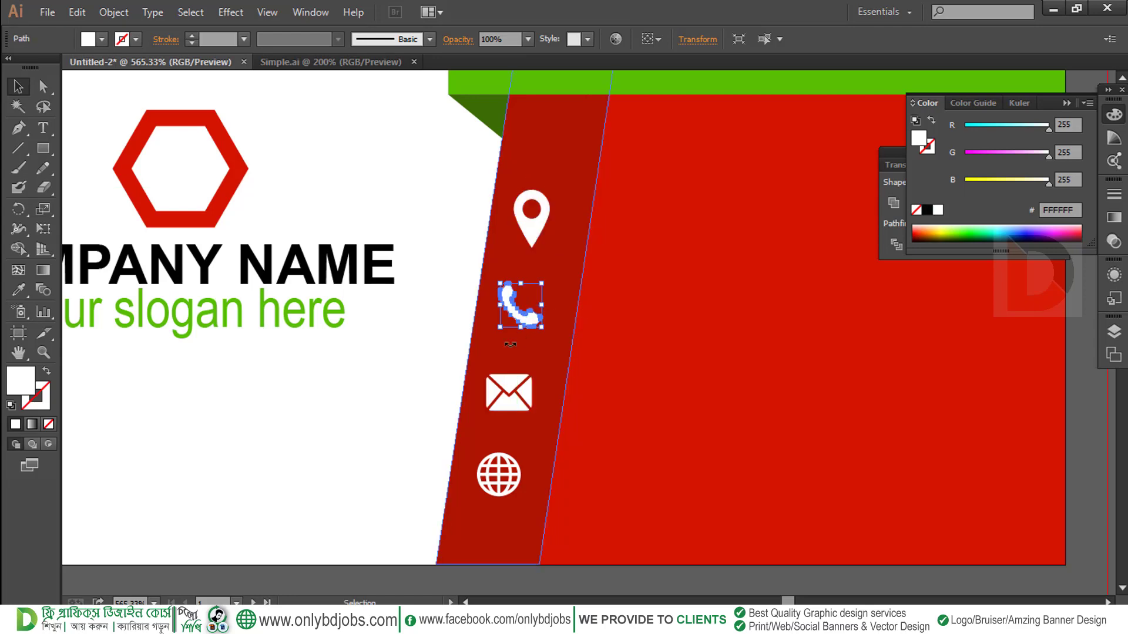
pyautogui.moveTo(514, 413); pyautogui.dragTo(515, 403)
pyautogui.press('space')
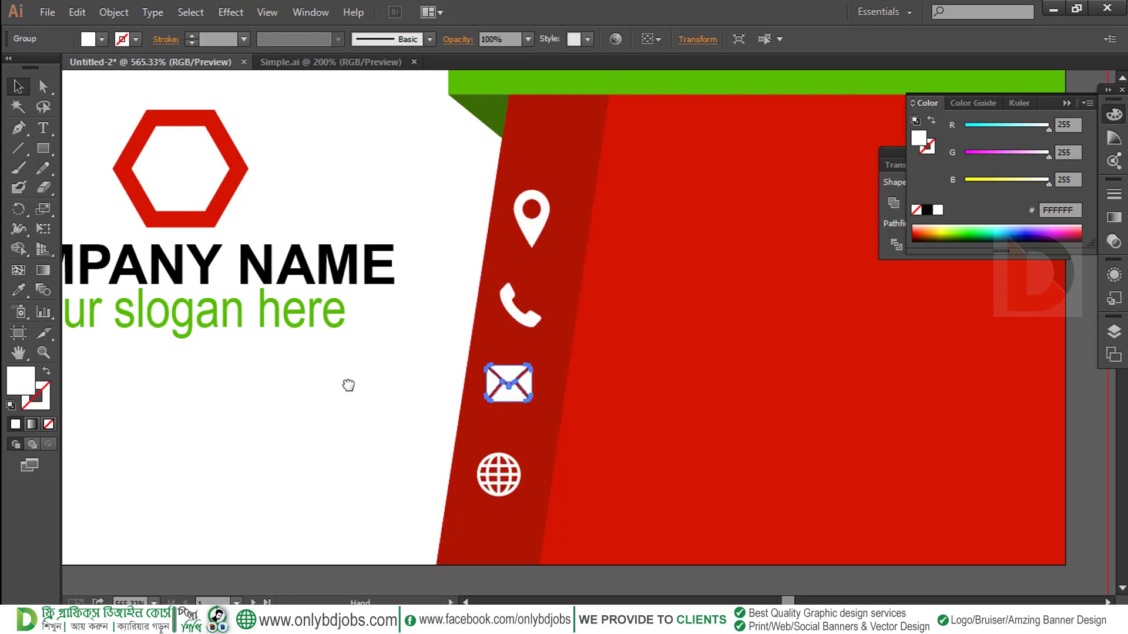
# Step: Place the e-mail text line on the red area beside the envelope icon
pyautogui.moveTo(322, 344); pyautogui.dragTo(554, 361)
pyautogui.hotkey('ctrl', '-')
pyautogui.hotkey('ctrl', '-')
pyautogui.press('space')
pyautogui.hotkey('ctrl', '-')
pyautogui.press('space')
pyautogui.click(380, 163)
pyautogui.press('space')
pyautogui.moveTo(625, 215); pyautogui.dragTo(587, 208)
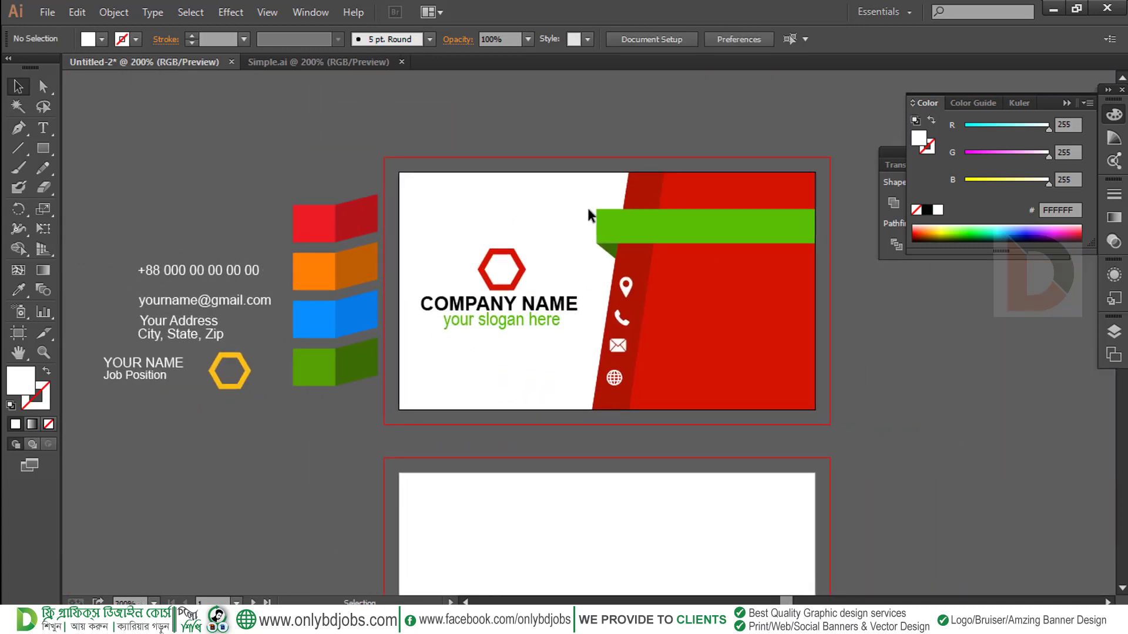
pyautogui.click(171, 299)
pyautogui.moveTo(171, 299); pyautogui.dragTo(675, 344)
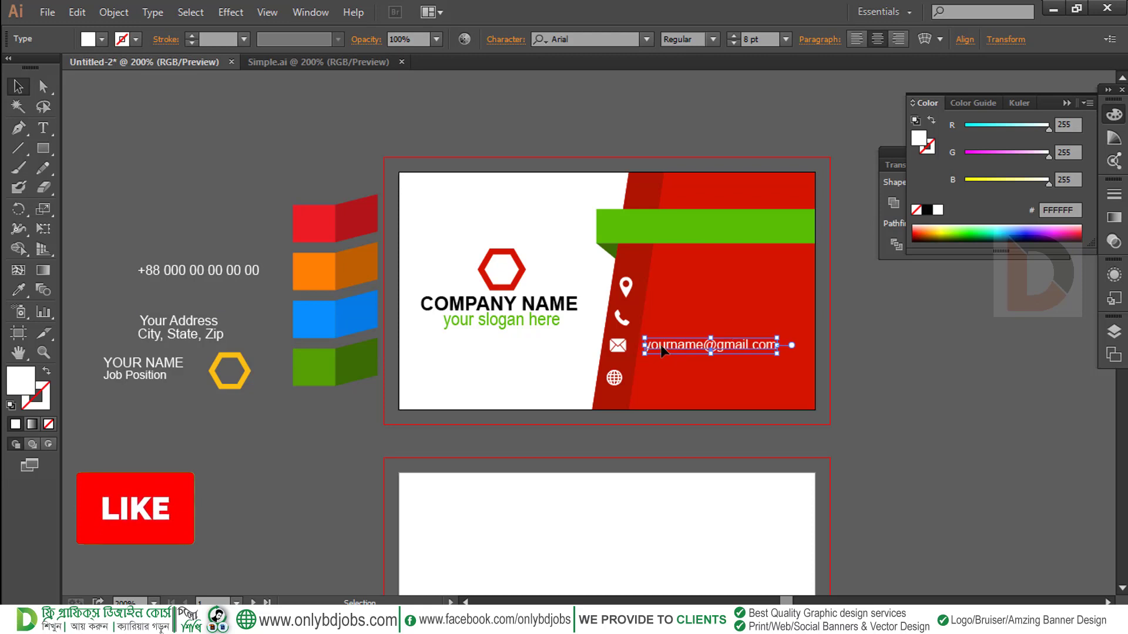
# Step: Replace the word "name" with "email" in the placeholder e-mail line beside the envelope icon
pyautogui.press('t')
pyautogui.tripleClick(701, 342)
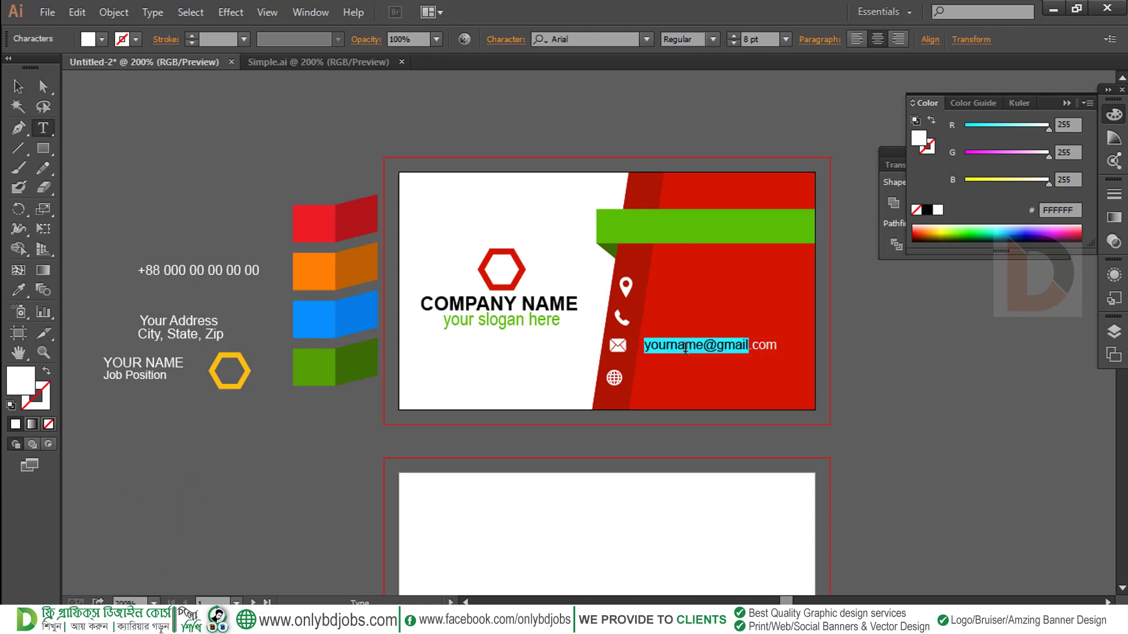
pyautogui.click(700, 349)
pyautogui.press('BackSpace')
pyautogui.press('BackSpace')
pyautogui.press('BackSpace')
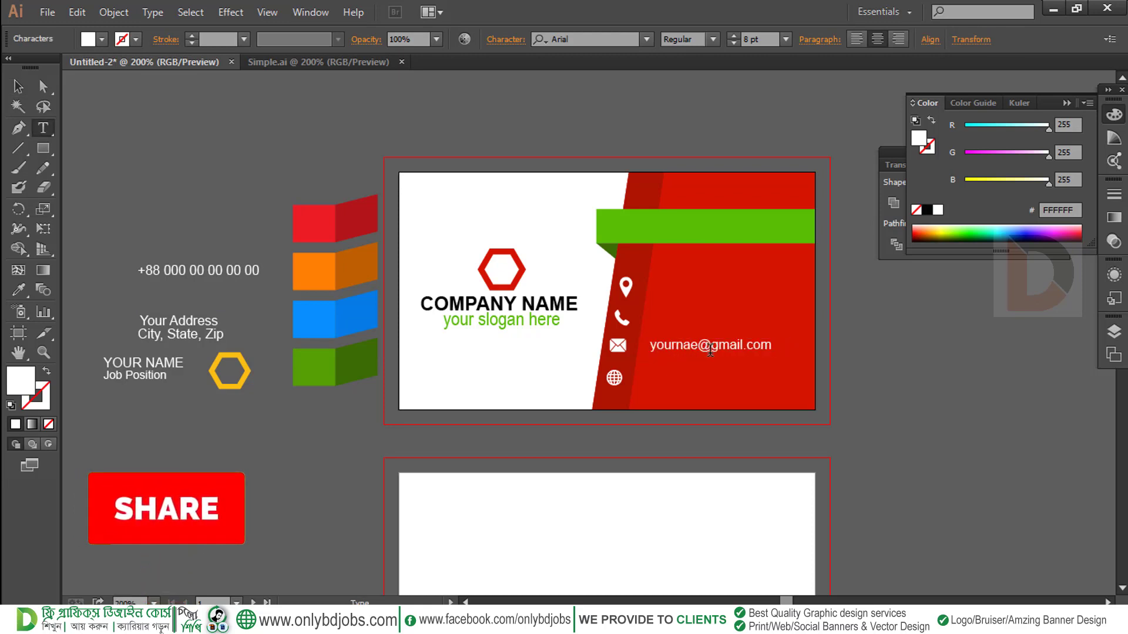
pyautogui.write('mai')
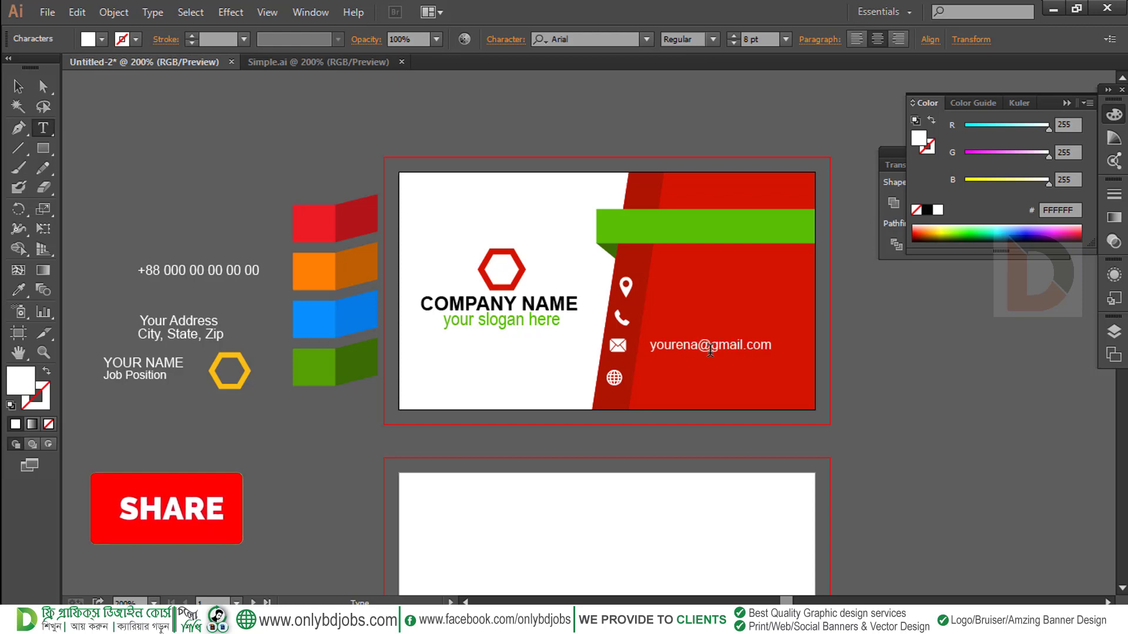
pyautogui.write('l')
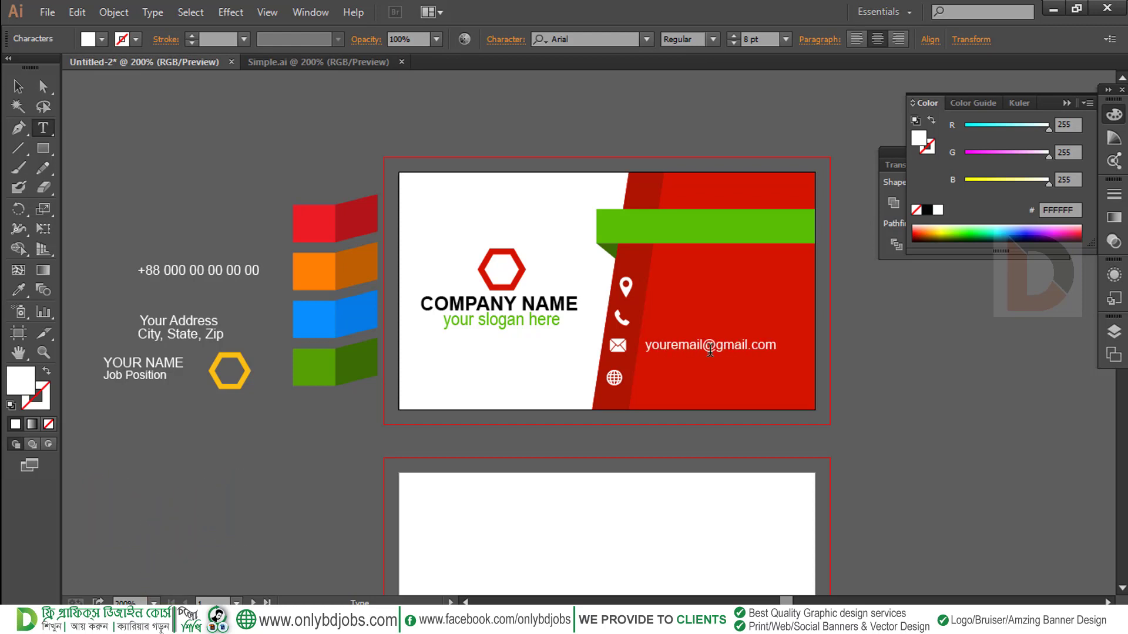
pyautogui.press('Escape')
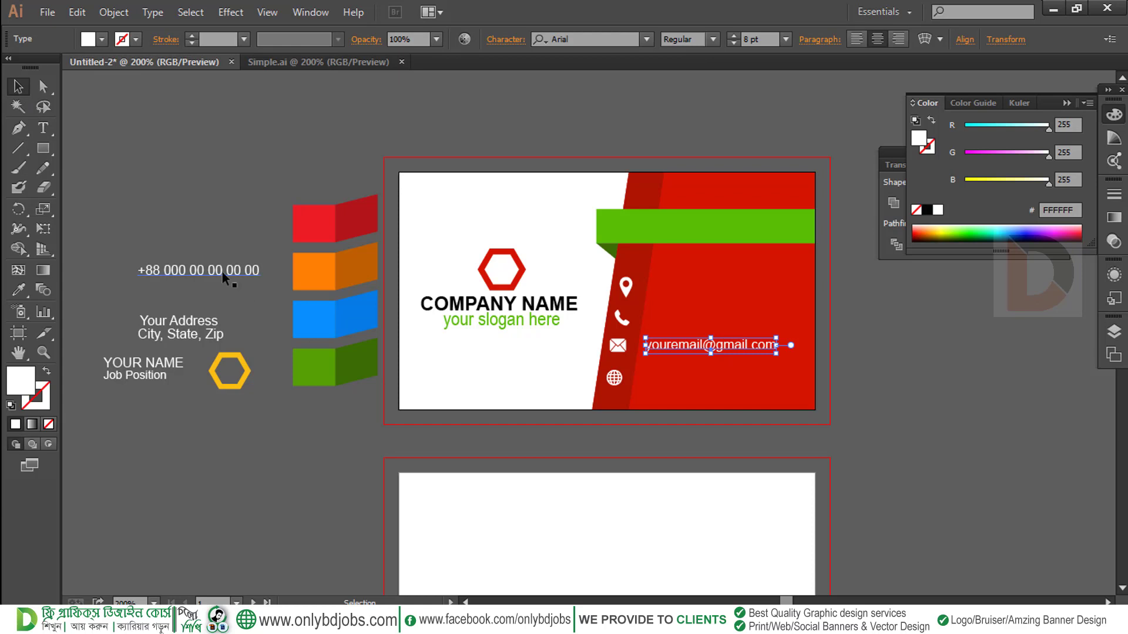
# Step: Place the phone number text beside the phone icon and the two-line address text beside the location pin
pyautogui.moveTo(225, 279); pyautogui.dragTo(732, 325)
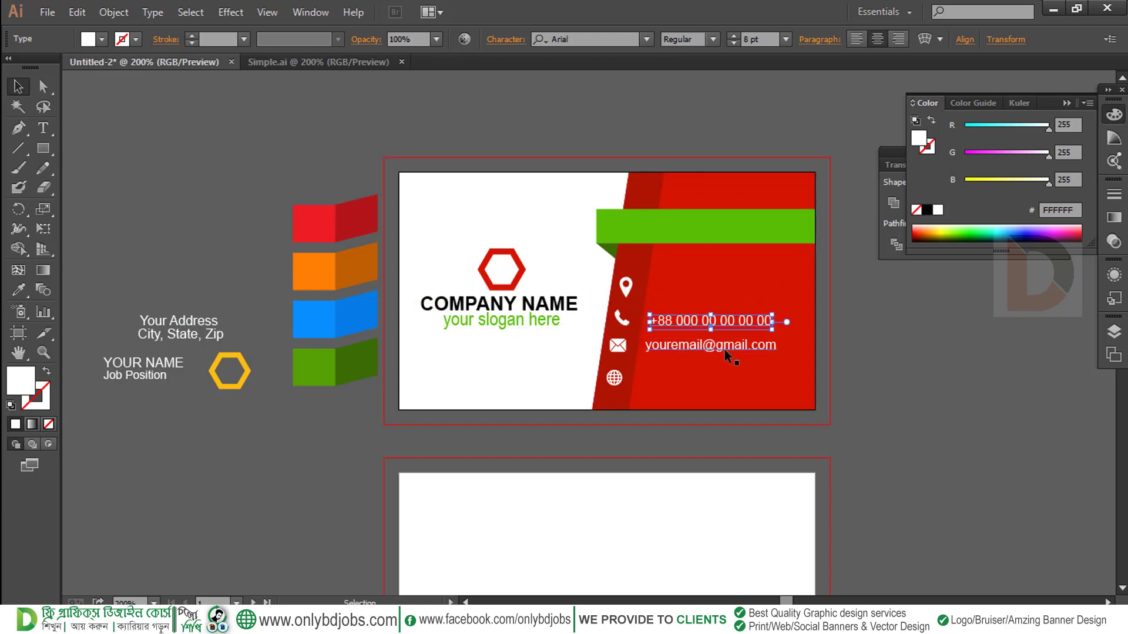
pyautogui.click(930, 337)
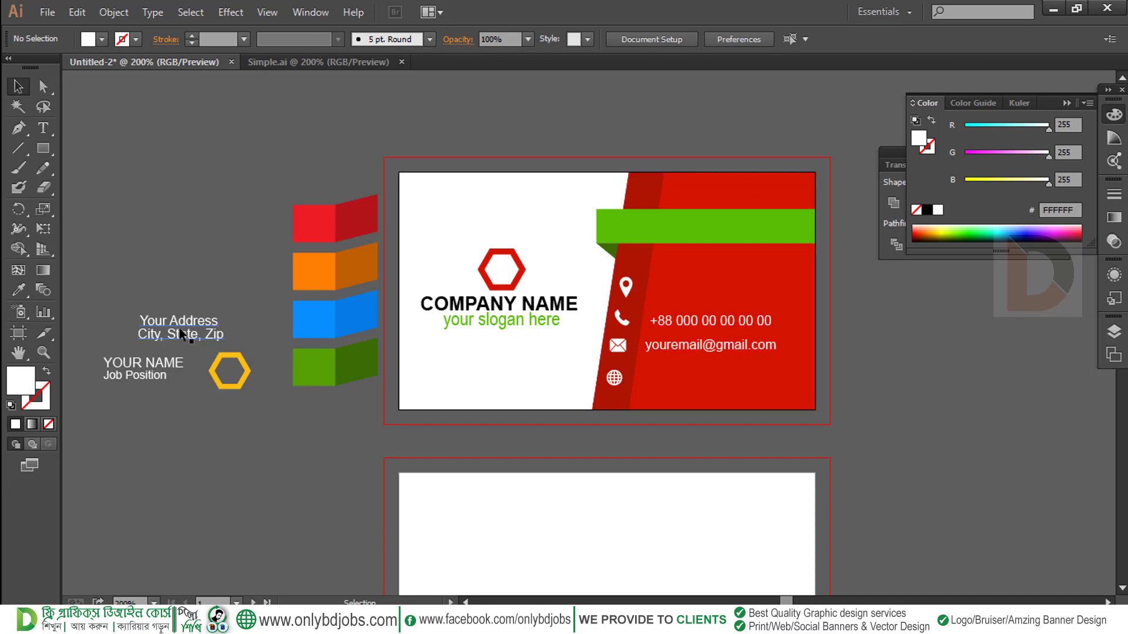
pyautogui.moveTo(181, 335); pyautogui.dragTo(690, 281)
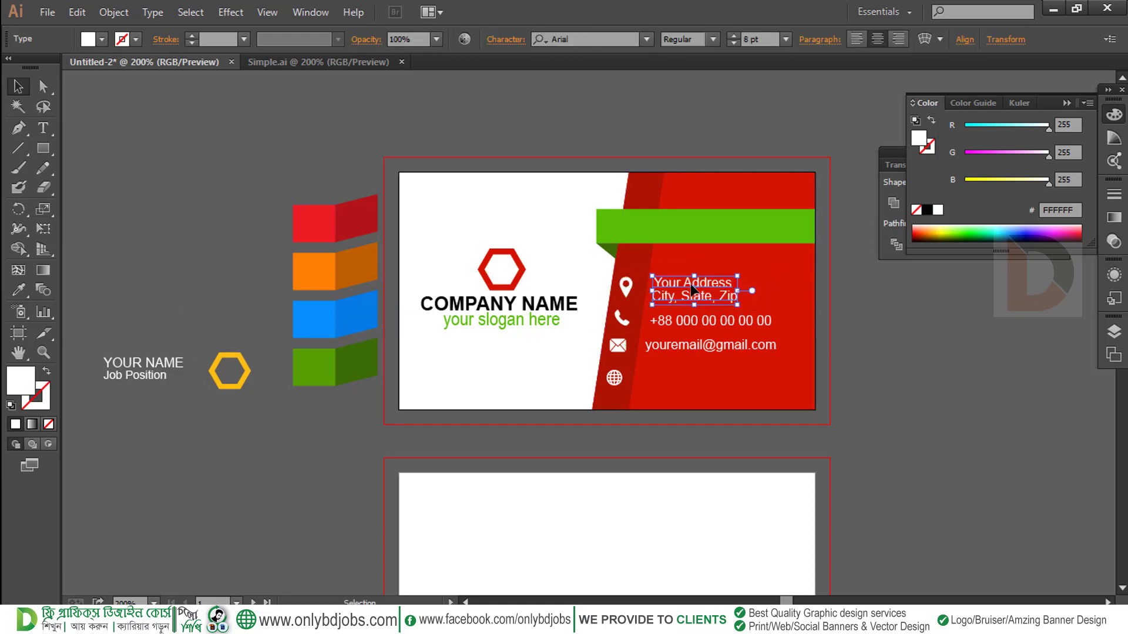
pyautogui.click(858, 305)
# Step: Place the YOUR NAME and Job Position text block on the green ribbon
pyautogui.scroll(-1, 825, 336)
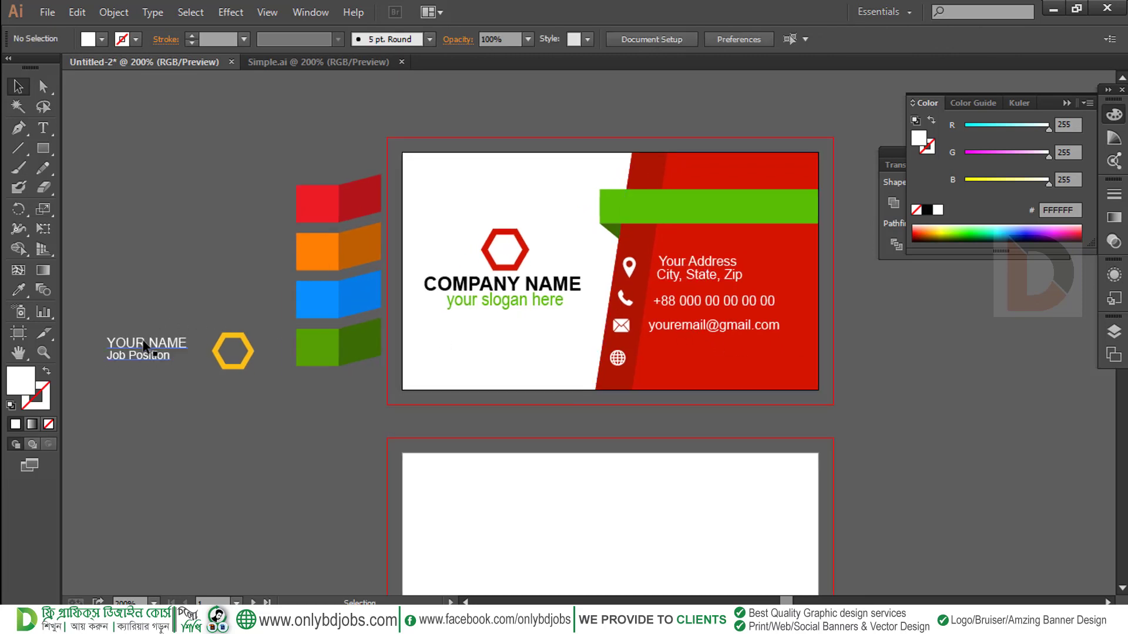
pyautogui.moveTo(144, 347); pyautogui.dragTo(703, 200)
pyautogui.hotkey('ctrl', 'space')
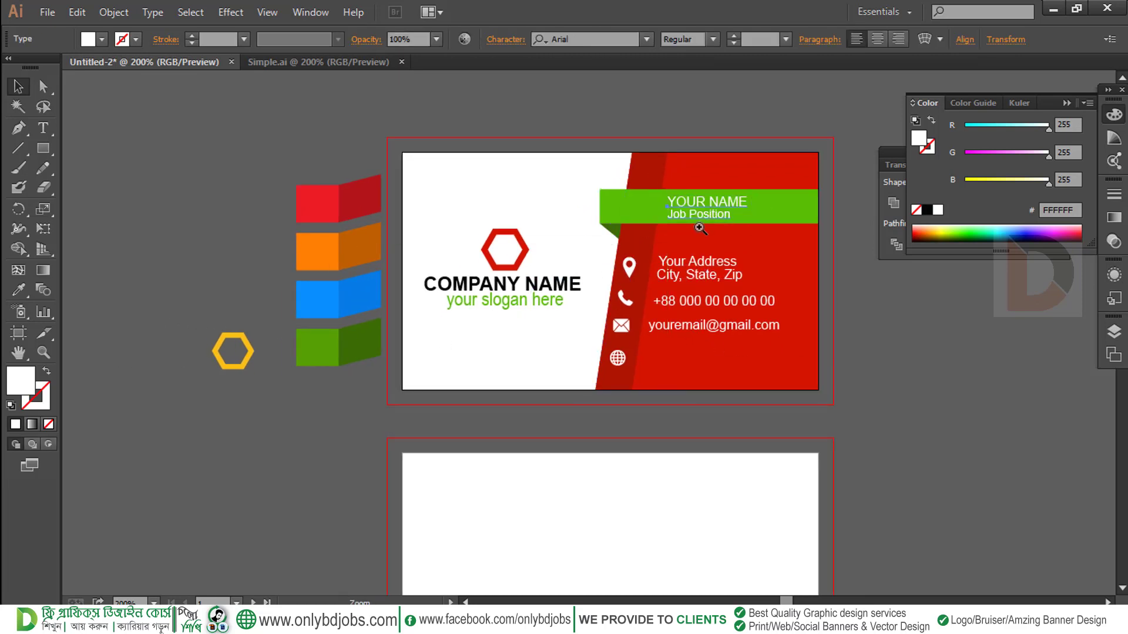
pyautogui.click(700, 228)
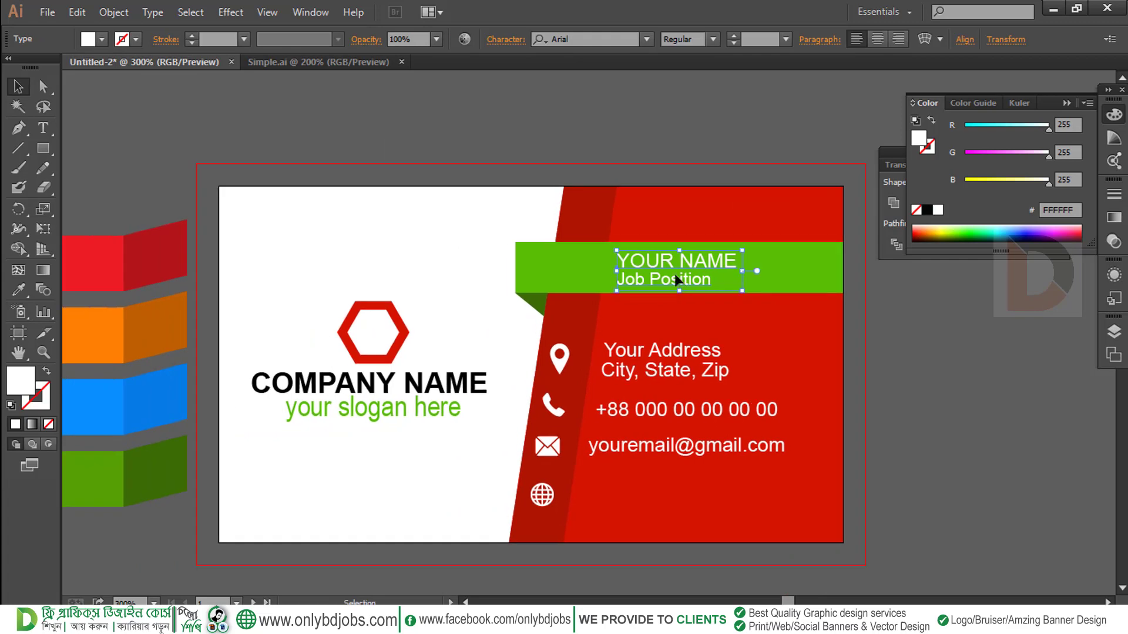
pyautogui.press('Right')
pyautogui.moveTo(667, 328); pyautogui.dragTo(624, 328)
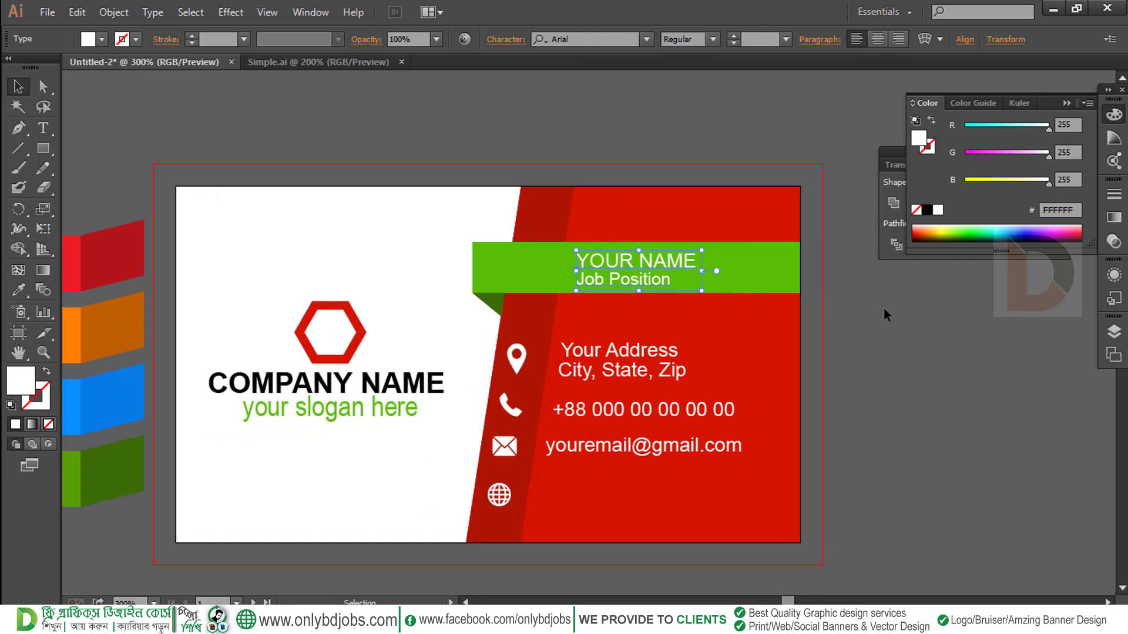
# Step: Set only the word NAME in the YOUR NAME line on the green ribbon to Bold
pyautogui.tripleClick(639, 260)
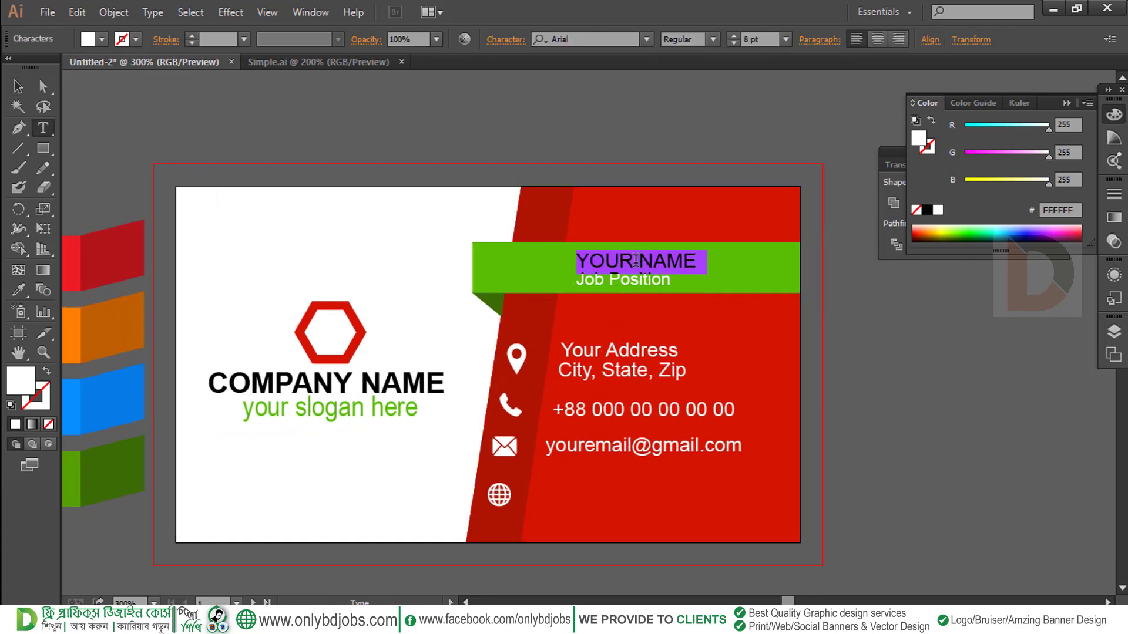
pyautogui.click(636, 261)
pyautogui.moveTo(638, 258); pyautogui.dragTo(772, 238)
pyautogui.click(644, 257)
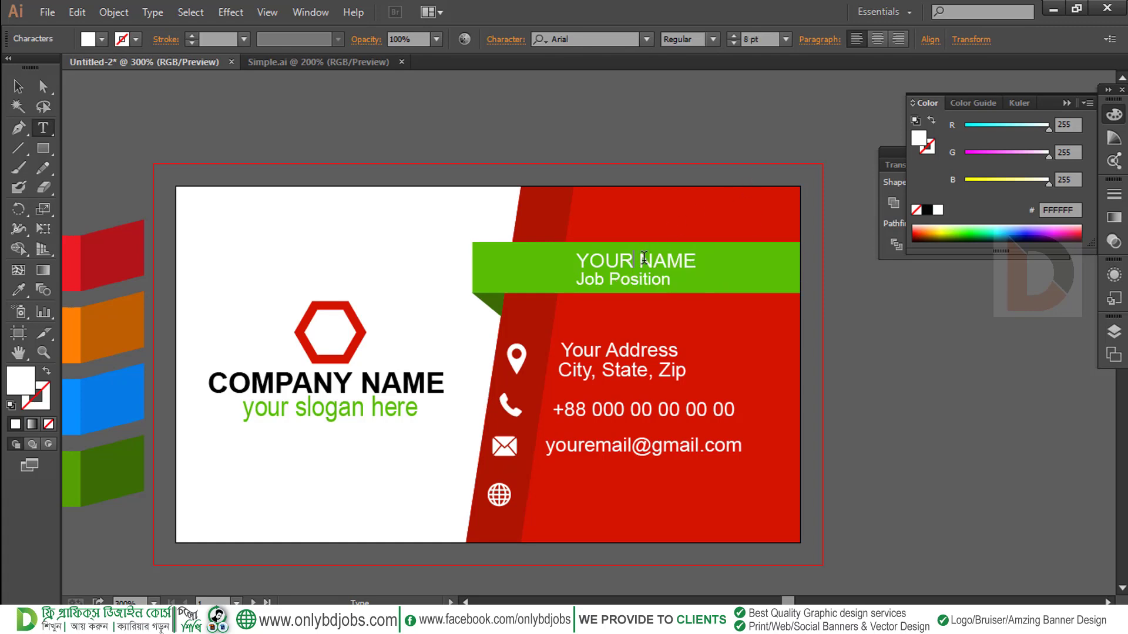
pyautogui.keyDown('shift'); pyautogui.click(709, 261); pyautogui.keyUp('shift')
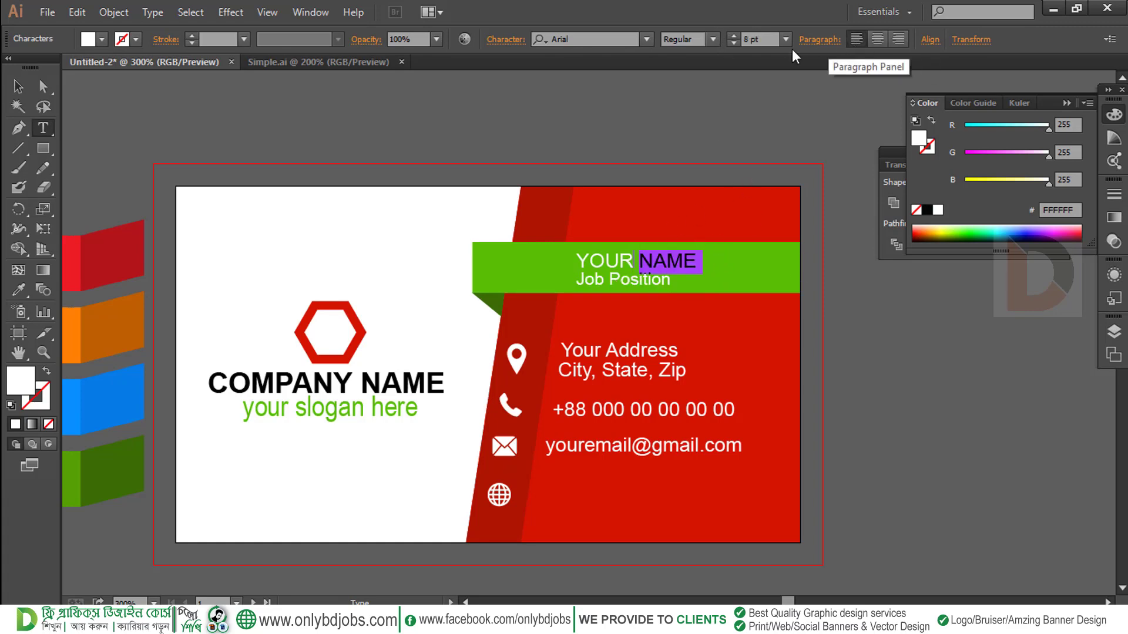
pyautogui.click(716, 40)
pyautogui.click(708, 127)
pyautogui.click(701, 256)
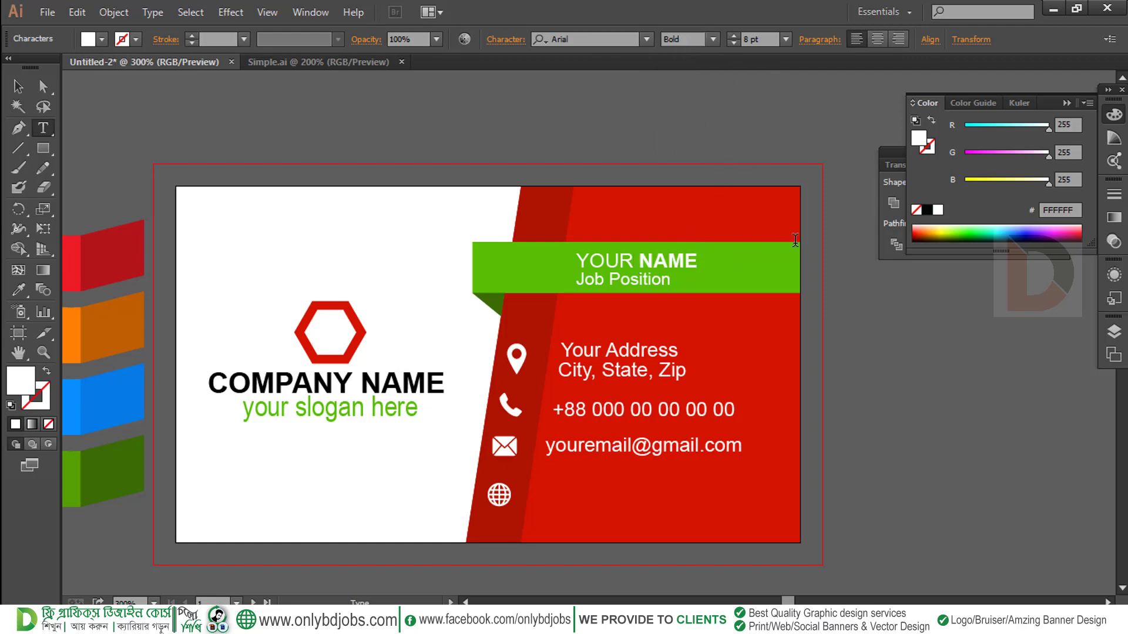
# Step: Duplicate the e-mail line straight below itself, beside the globe icon
pyautogui.click(18, 86)
pyautogui.moveTo(553, 461); pyautogui.dragTo(732, 326)
pyautogui.moveTo(169, 383); pyautogui.dragTo(116, 395)
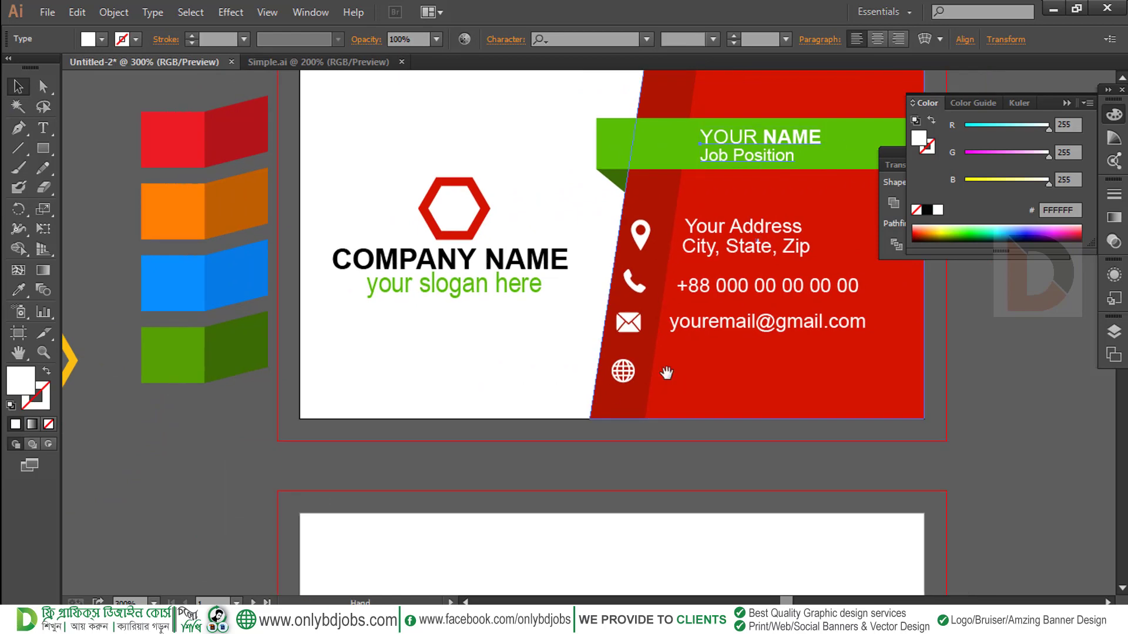
pyautogui.moveTo(669, 373); pyautogui.dragTo(607, 390)
pyautogui.moveTo(743, 350); pyautogui.dragTo(736, 399)
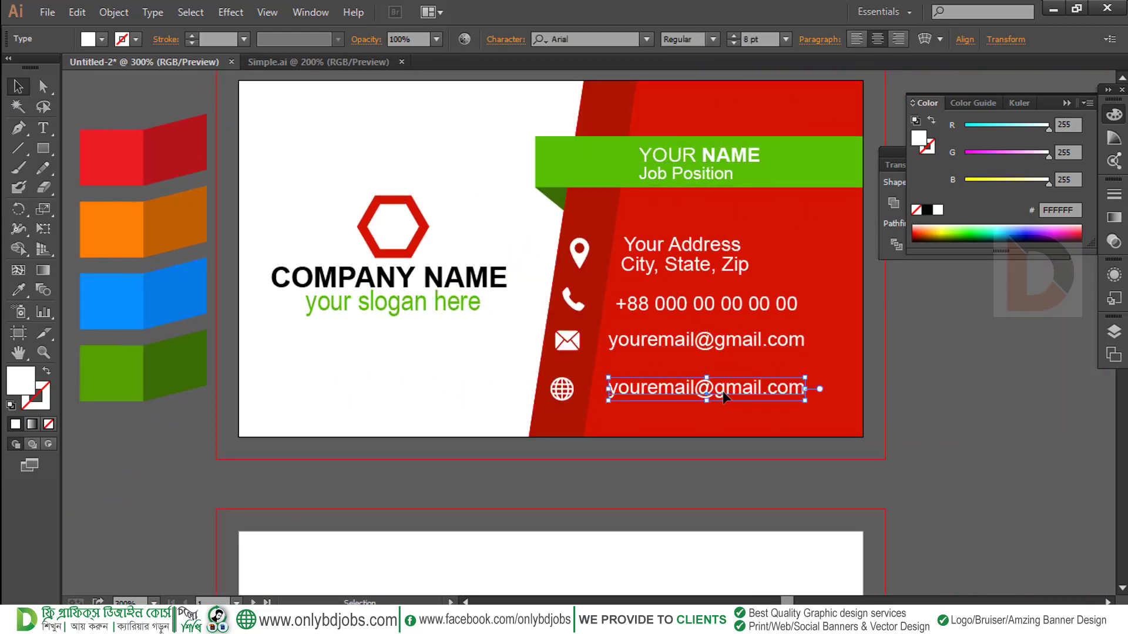
# Step: Nudge the duplicated e-mail line up and left so it continues the stagger of the contact lines
pyautogui.press('Left')
pyautogui.press('Left')
pyautogui.press('Left')
pyautogui.press('Left')
pyautogui.press('Left')
pyautogui.press('Left')
pyautogui.press('Up')
pyautogui.press('Up')
pyautogui.press('Up')
pyautogui.press('Up')
pyautogui.press('Up')
pyautogui.press('Up')
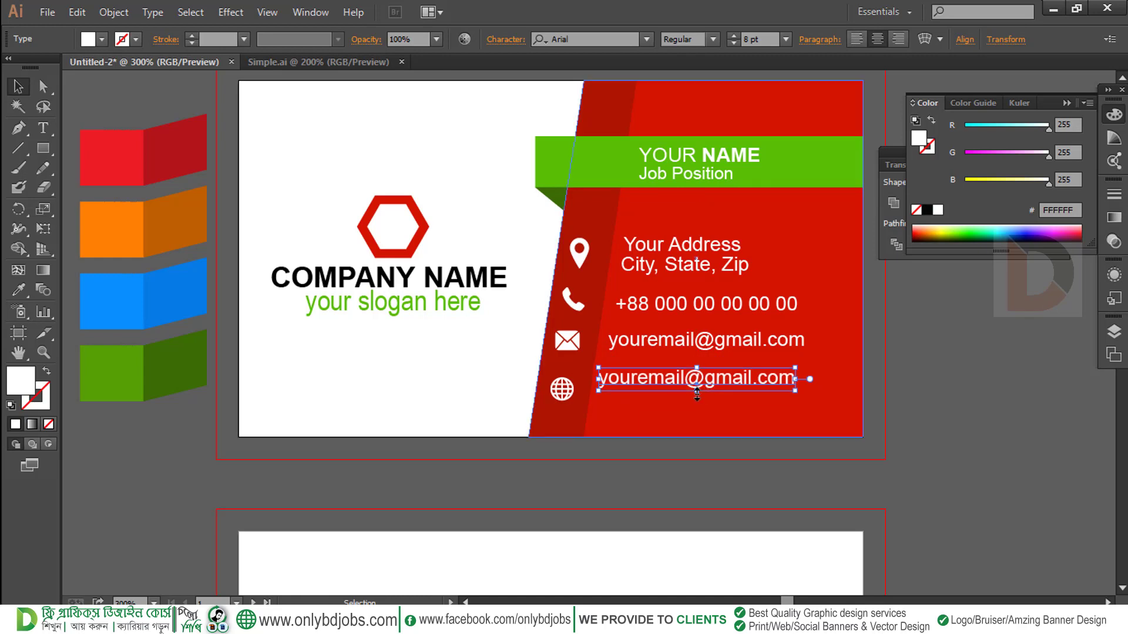
pyautogui.press('Right')
pyautogui.press('Right')
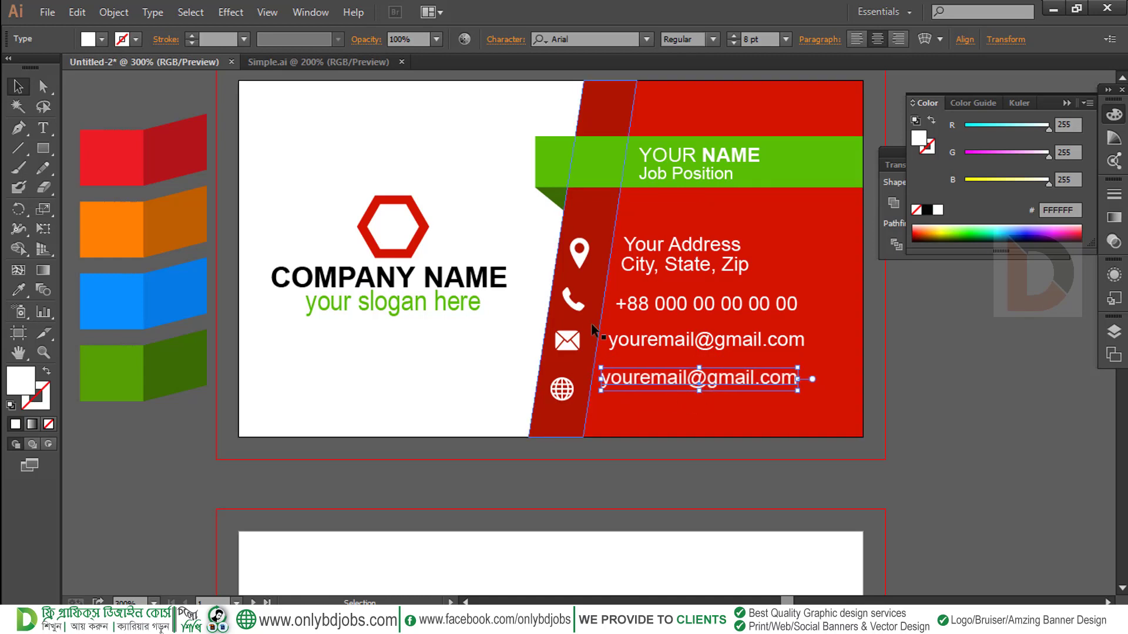
# Step: Nudge the four contact text lines left to follow the strip's slant, and raise the globe icon level with the lowest line
pyautogui.click(641, 309)
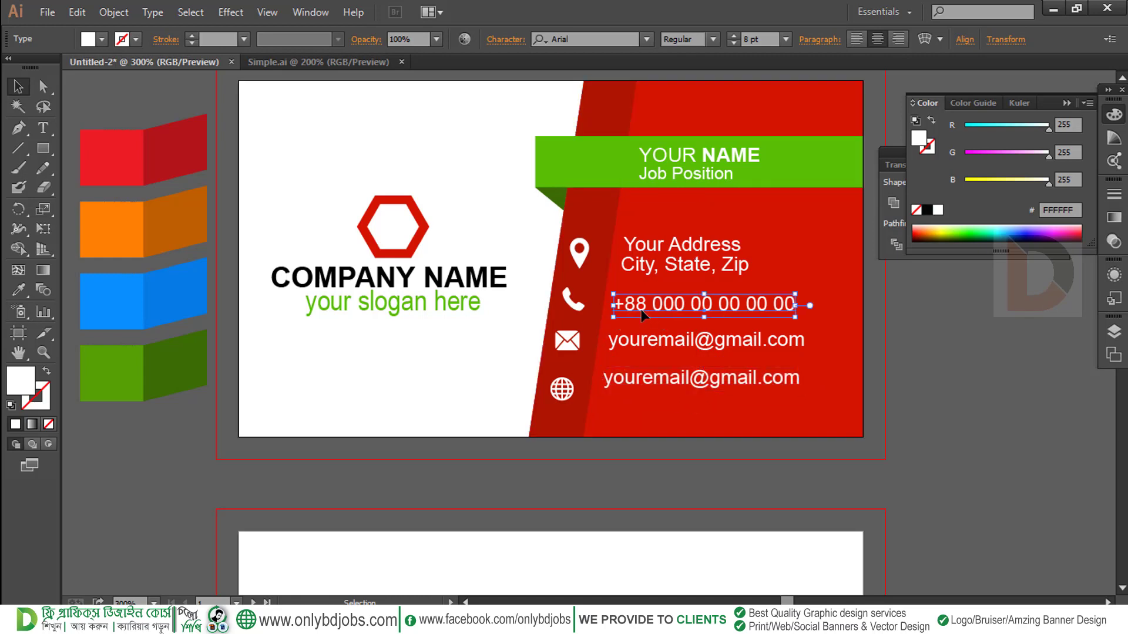
pyautogui.click(648, 264)
pyautogui.press('Left')
pyautogui.press('Left')
pyautogui.press('Left')
pyautogui.click(621, 383)
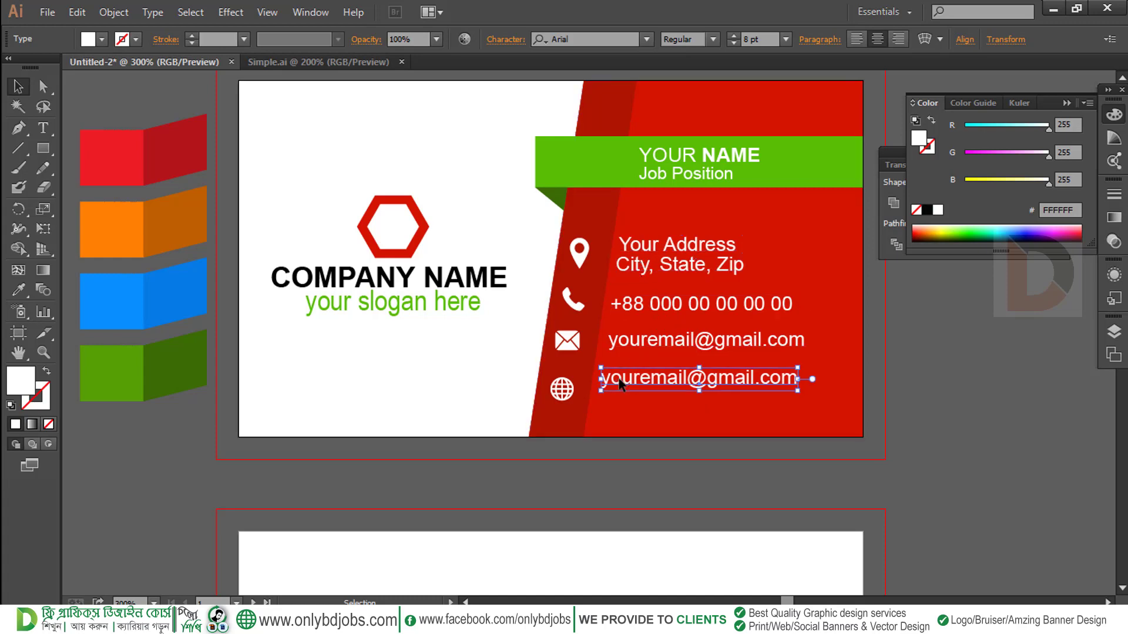
pyautogui.press('Left')
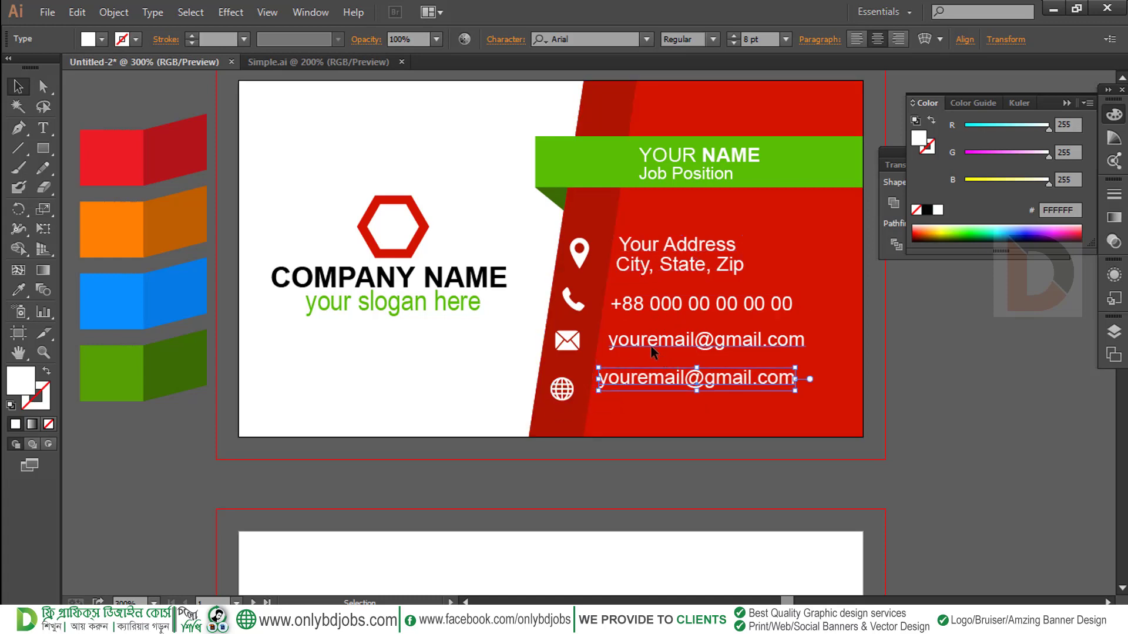
pyautogui.click(652, 350)
pyautogui.press('Left')
pyautogui.click(622, 383)
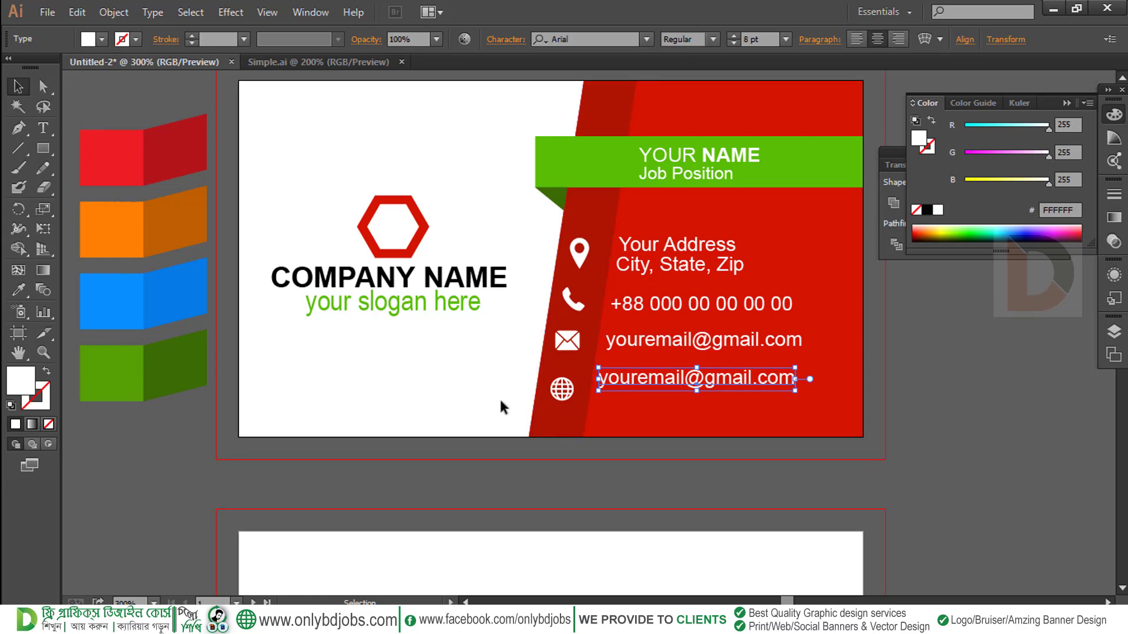
pyautogui.moveTo(562, 389); pyautogui.dragTo(562, 381)
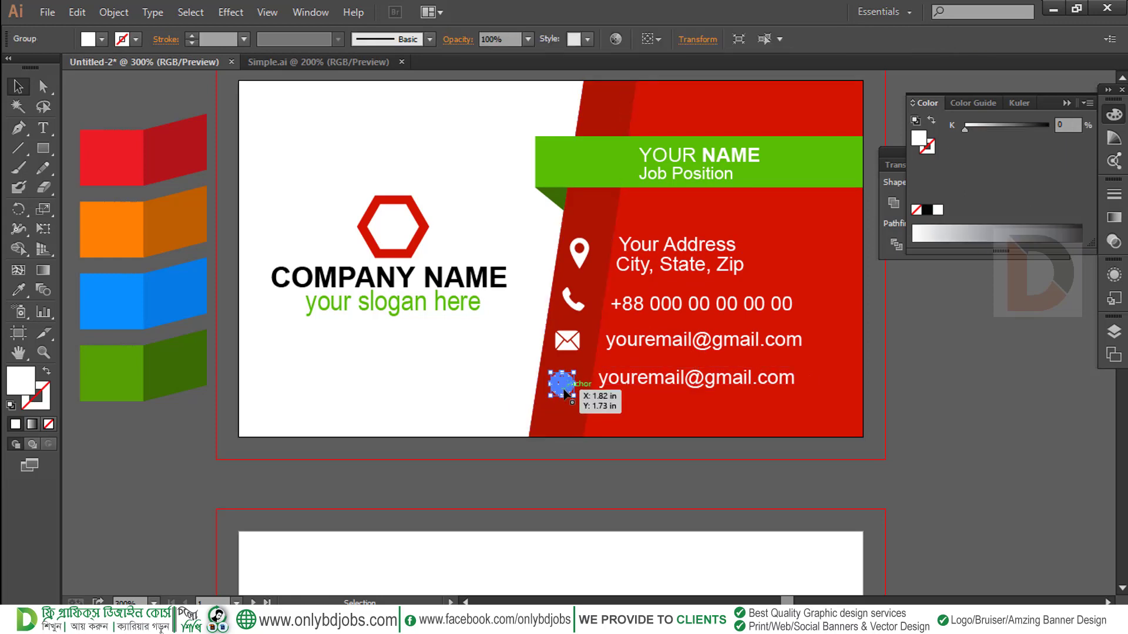
pyautogui.click(621, 385)
pyautogui.doubleClick(678, 380)
pyautogui.hotkey('ctrl', 'a')
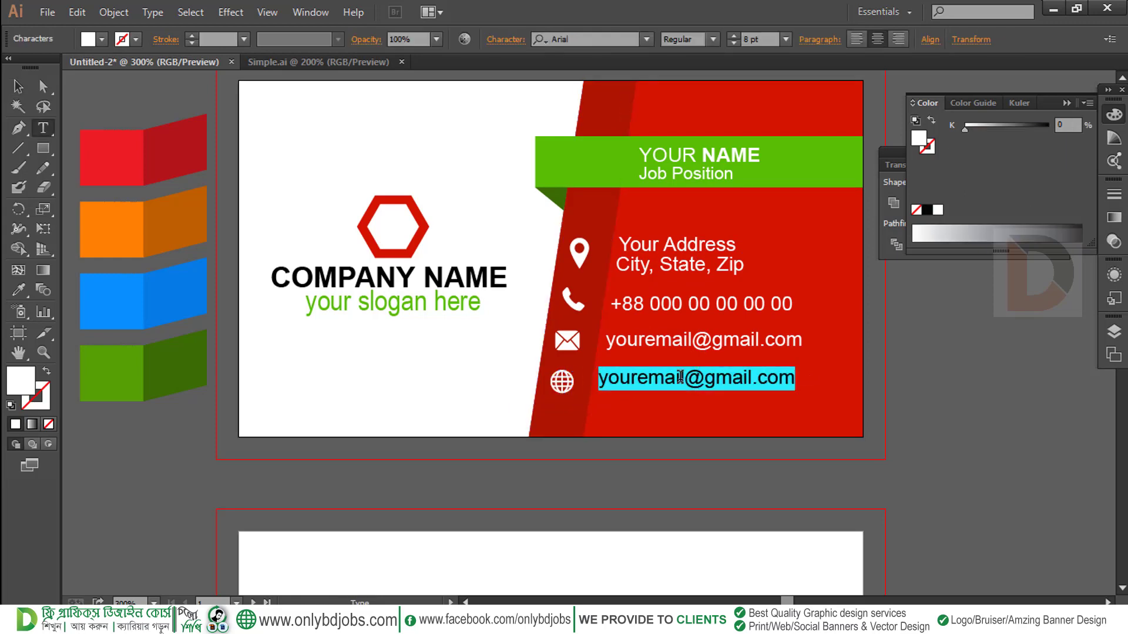
pyautogui.write('www.')
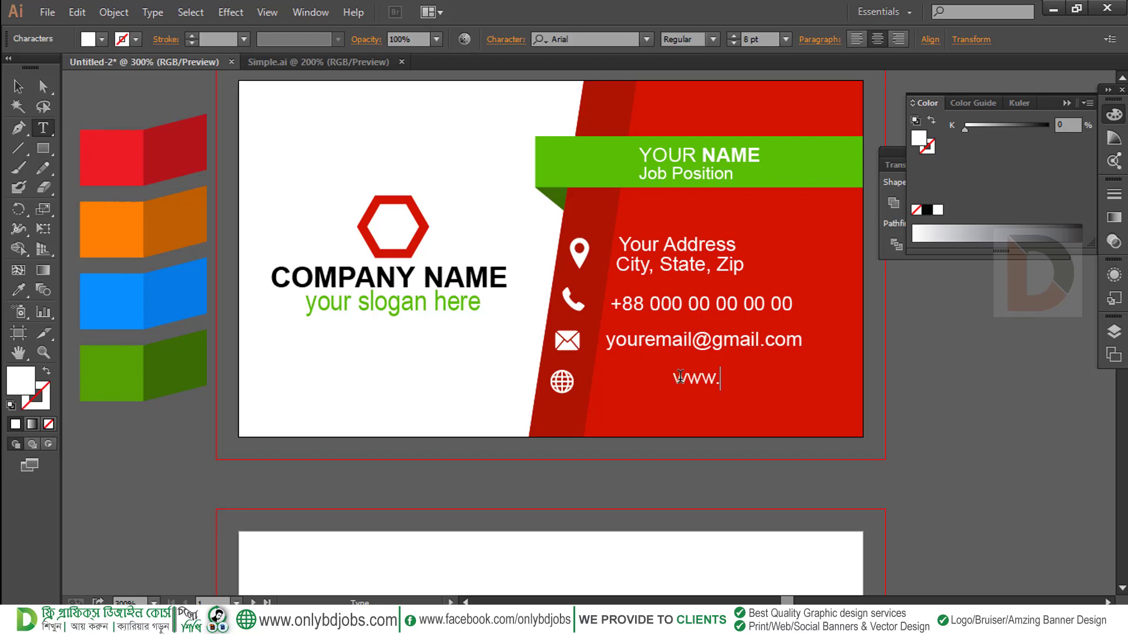
pyautogui.write('yourweb.com')
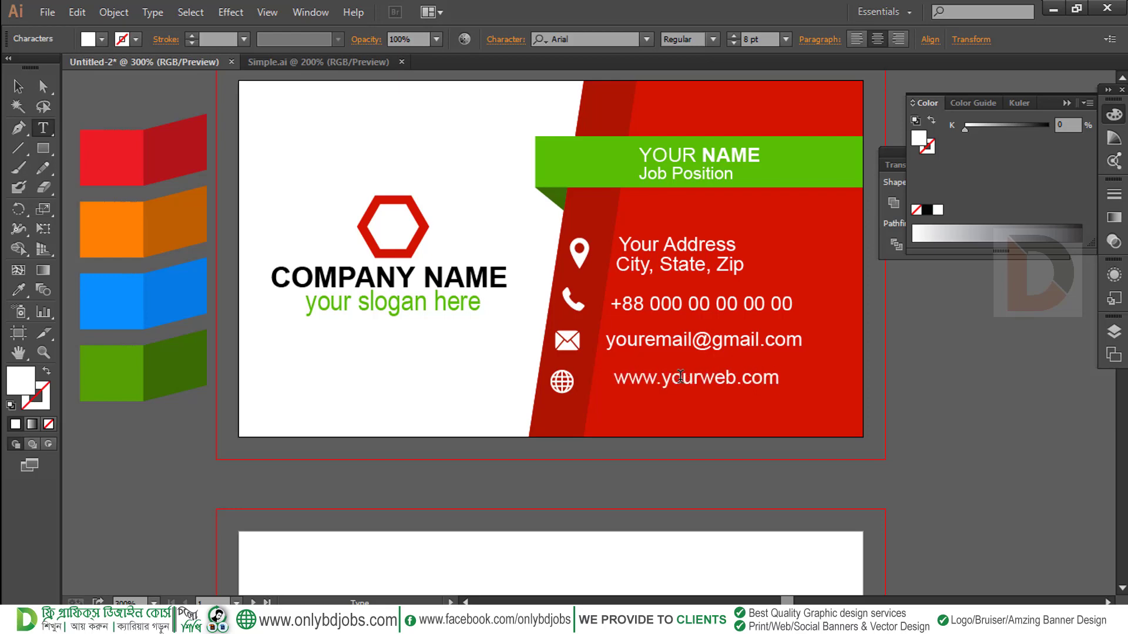
pyautogui.click(20, 89)
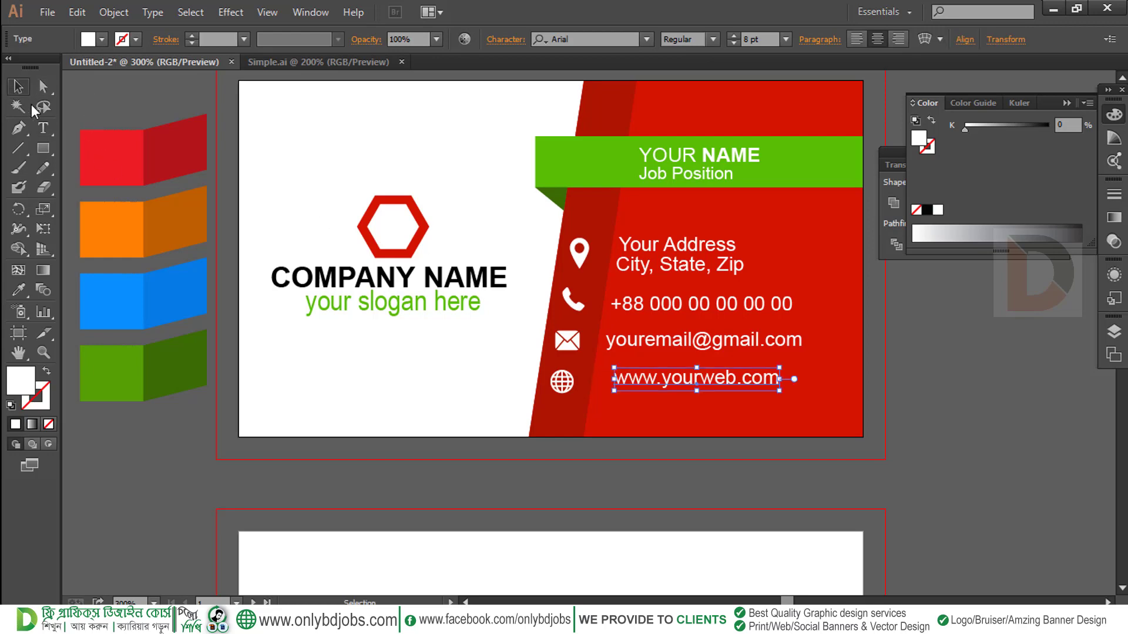
pyautogui.press('Left')
pyautogui.press('Left')
pyautogui.press('Left')
pyautogui.press('Left')
pyautogui.press('Left')
pyautogui.press('Left')
pyautogui.click(921, 406)
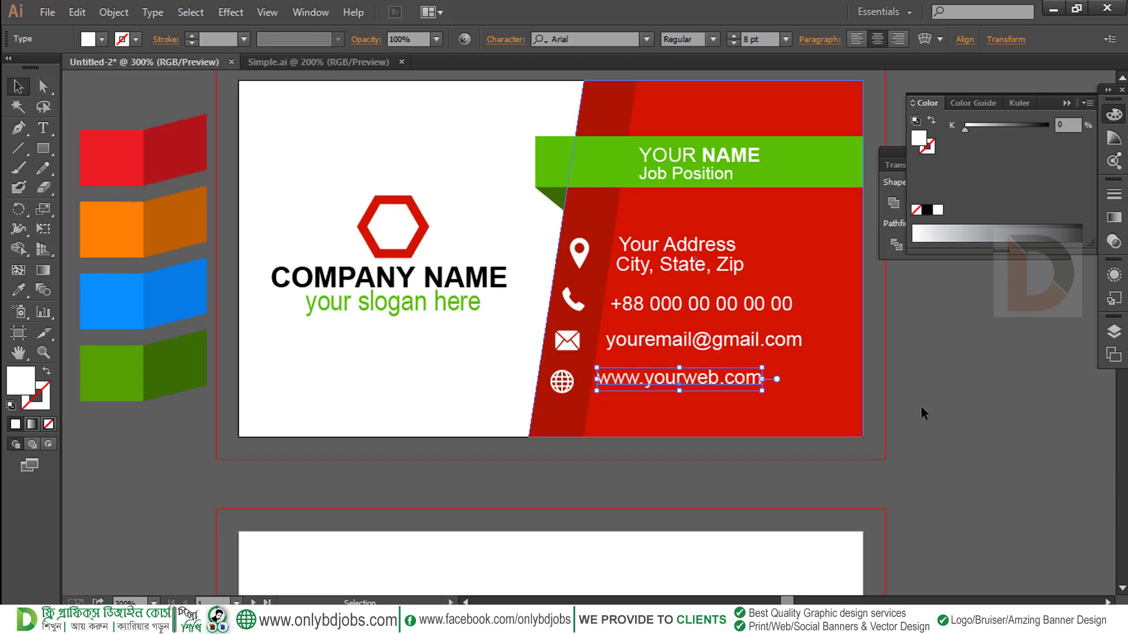
# Step: Clear the folded colour samples and the yellow hexagon from the area beside the front card
pyautogui.moveTo(755, 433); pyautogui.dragTo(772, 336)
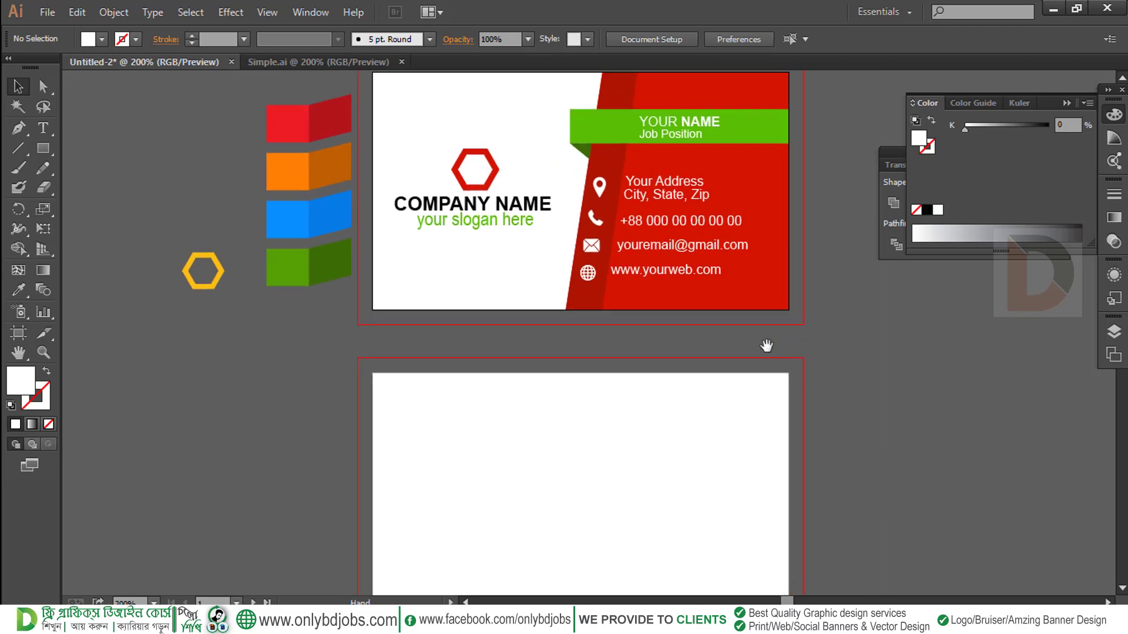
pyautogui.scroll(-2, 707, 329)
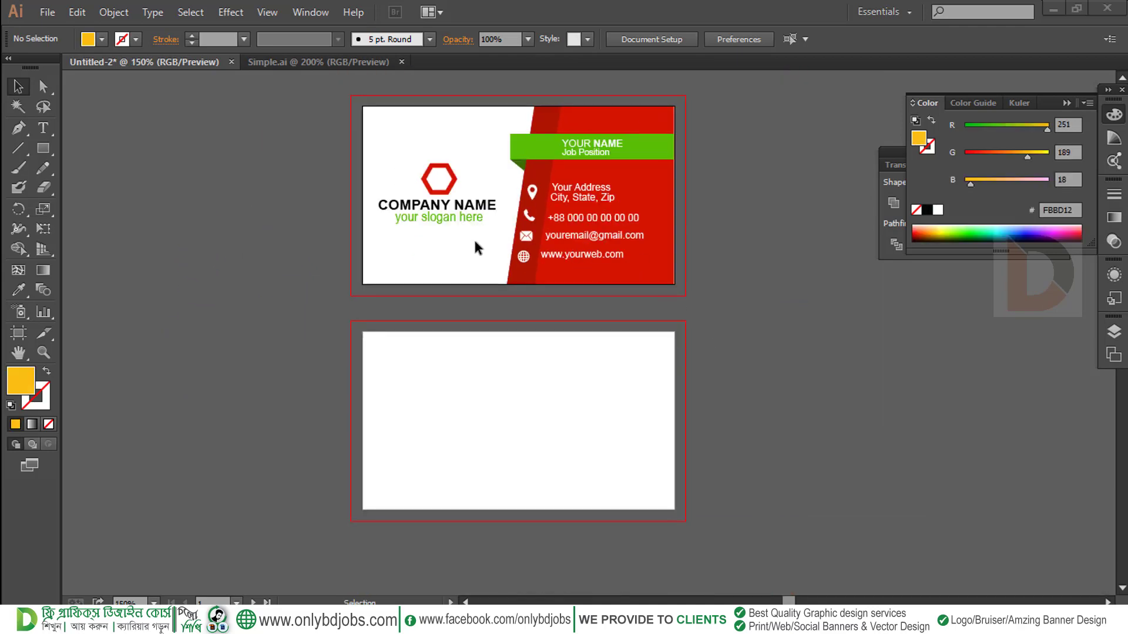
# Step: Duplicate the hexagon logo with the company name and slogan onto the blank second card, and enlarge the copy proportionally
pyautogui.moveTo(375, 159); pyautogui.dragTo(515, 448)
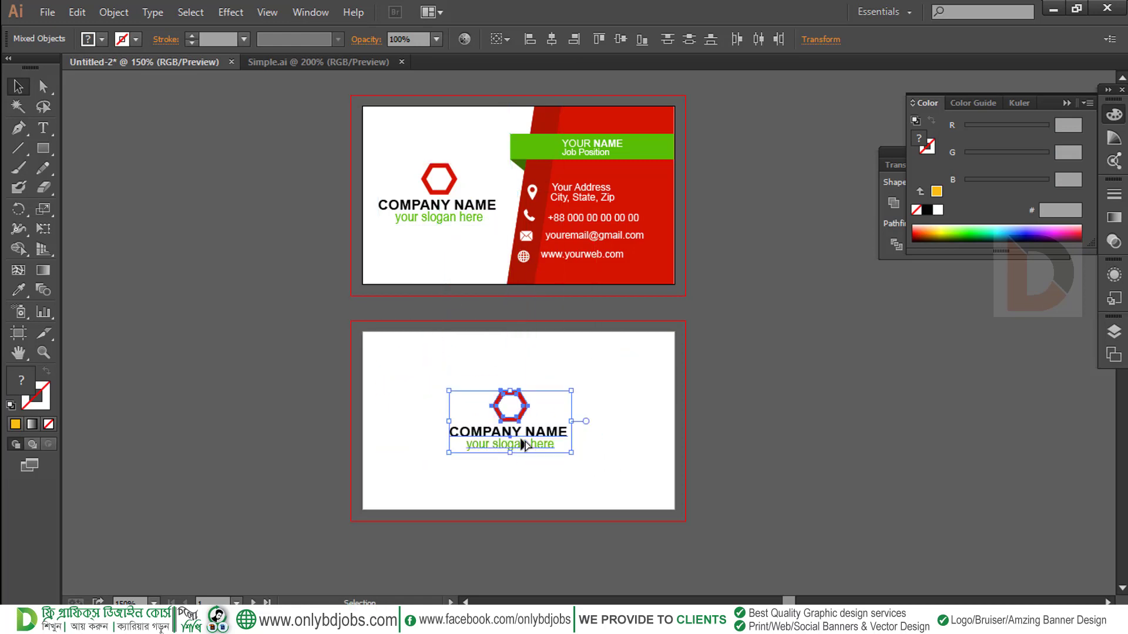
pyautogui.hotkey('ctrl', 'space')
pyautogui.moveTo(351, 348); pyautogui.dragTo(728, 533)
pyautogui.moveTo(630, 466); pyautogui.dragTo(630, 548)
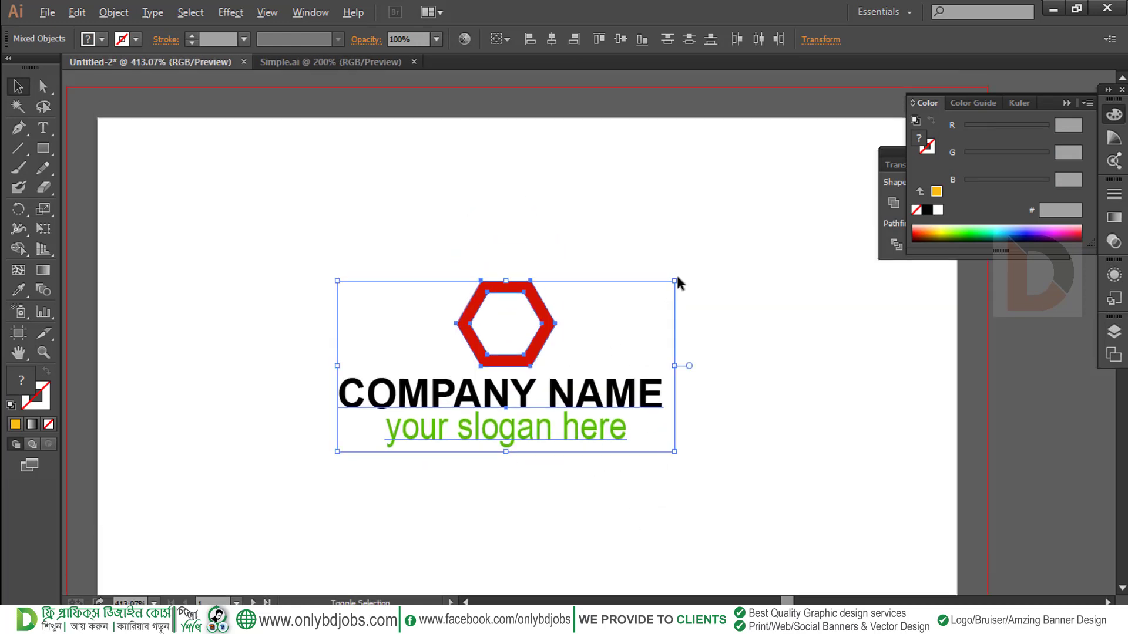
pyautogui.moveTo(676, 280); pyautogui.dragTo(735, 255)
# Step: Shift the enlarged logo, company name and slogan left and slightly up to position them around the middle of the second card
pyautogui.hotkey('ctrl', '-')
pyautogui.hotkey('ctrl', '-')
pyautogui.hotkey('ctrl', '-')
pyautogui.hotkey('ctrl', '-')
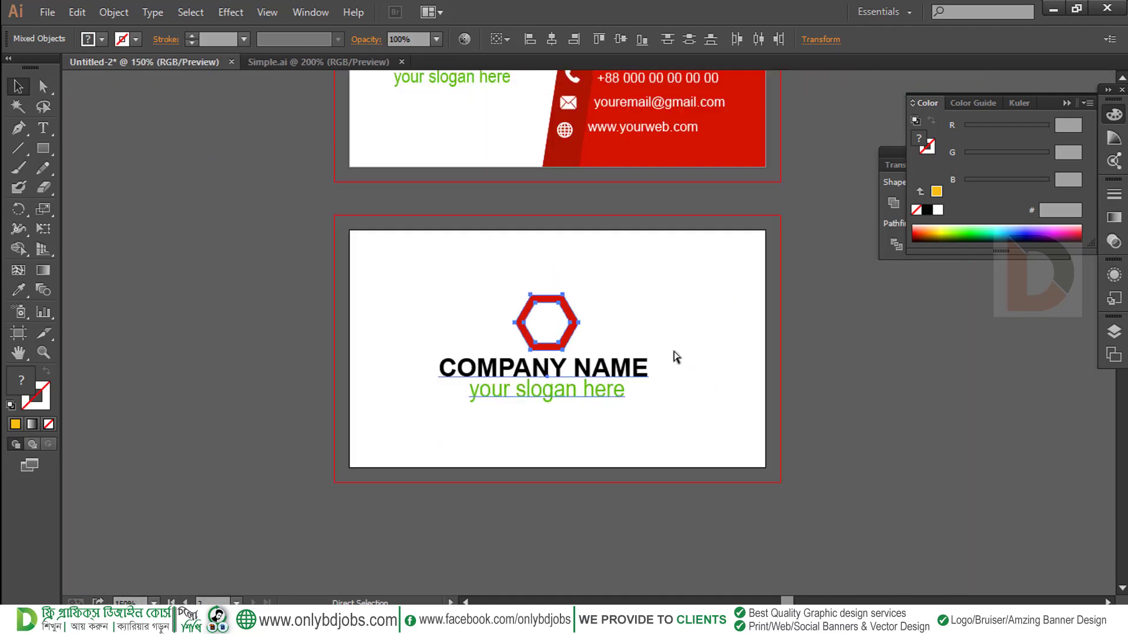
pyautogui.moveTo(646, 372); pyautogui.dragTo(572, 374)
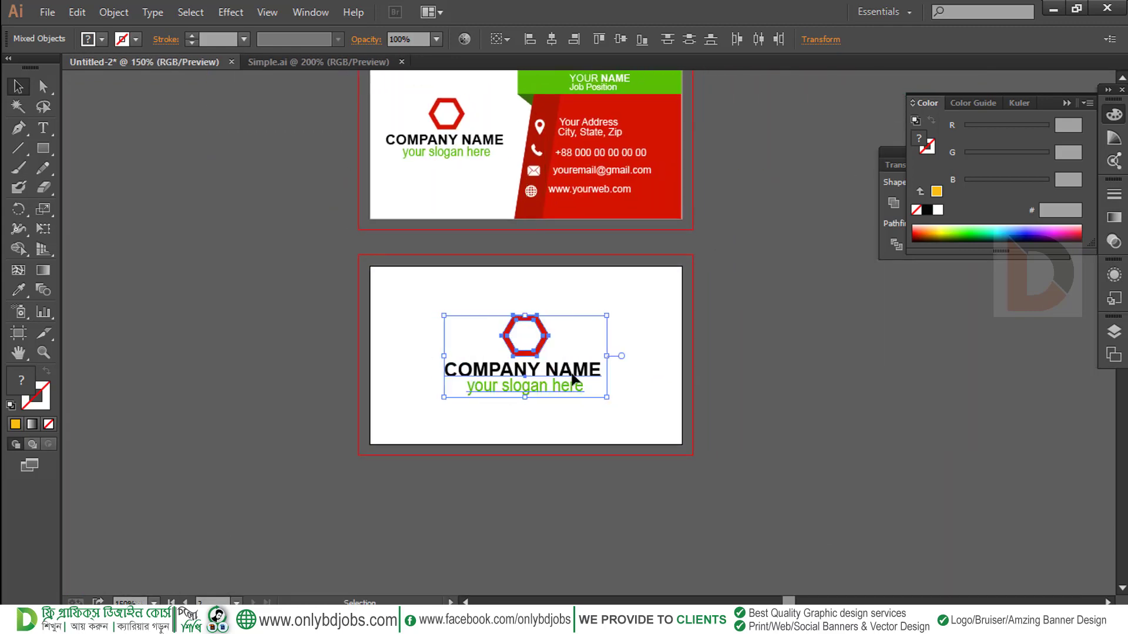
pyautogui.press('Left')
pyautogui.press('Left')
pyautogui.press('Left')
pyautogui.press('Left')
pyautogui.press('Left')
pyautogui.press('Left')
pyautogui.press('Left')
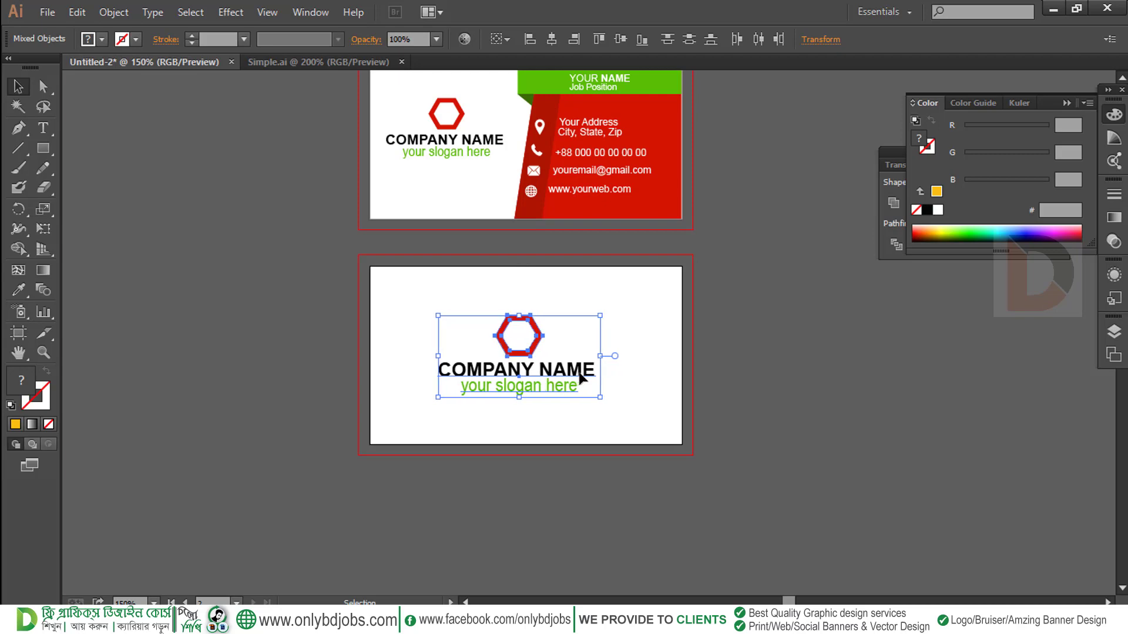
pyautogui.press('Up')
pyautogui.press('Up')
pyautogui.press('Up')
pyautogui.click(815, 391)
# Step: Review the layout of both card sides together and at closer range
pyautogui.hotkey('ctrl', '-')
pyautogui.moveTo(816, 391); pyautogui.dragTo(741, 386)
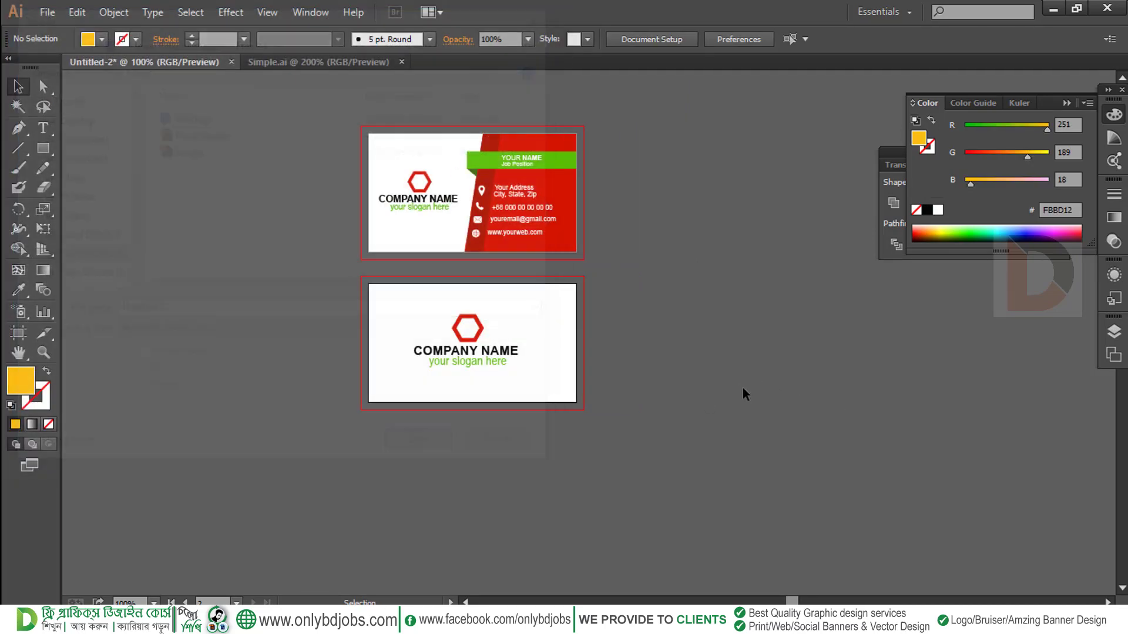
pyautogui.moveTo(546, 300); pyautogui.dragTo(627, 315)
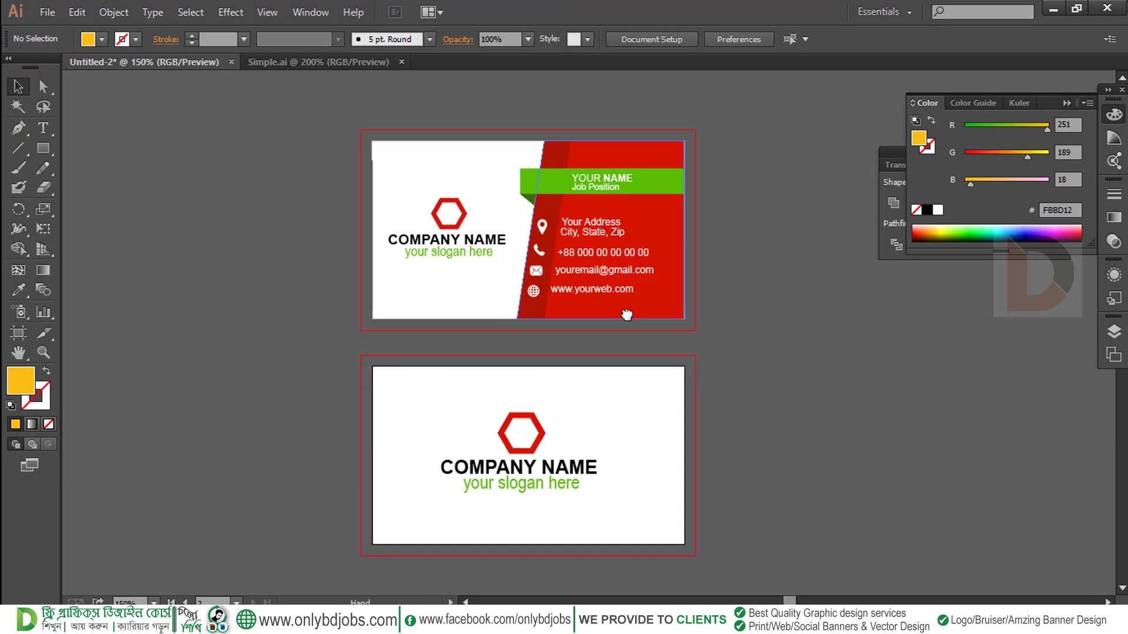
pyautogui.hotkey('ctrl', '+')
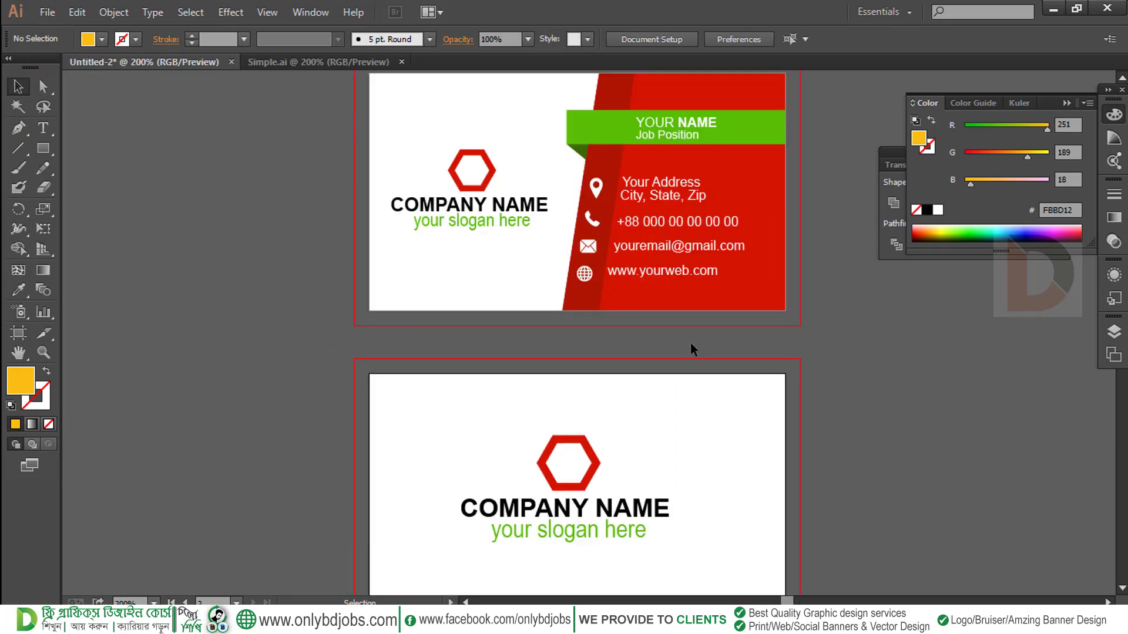
pyautogui.hotkey('ctrl', '-')
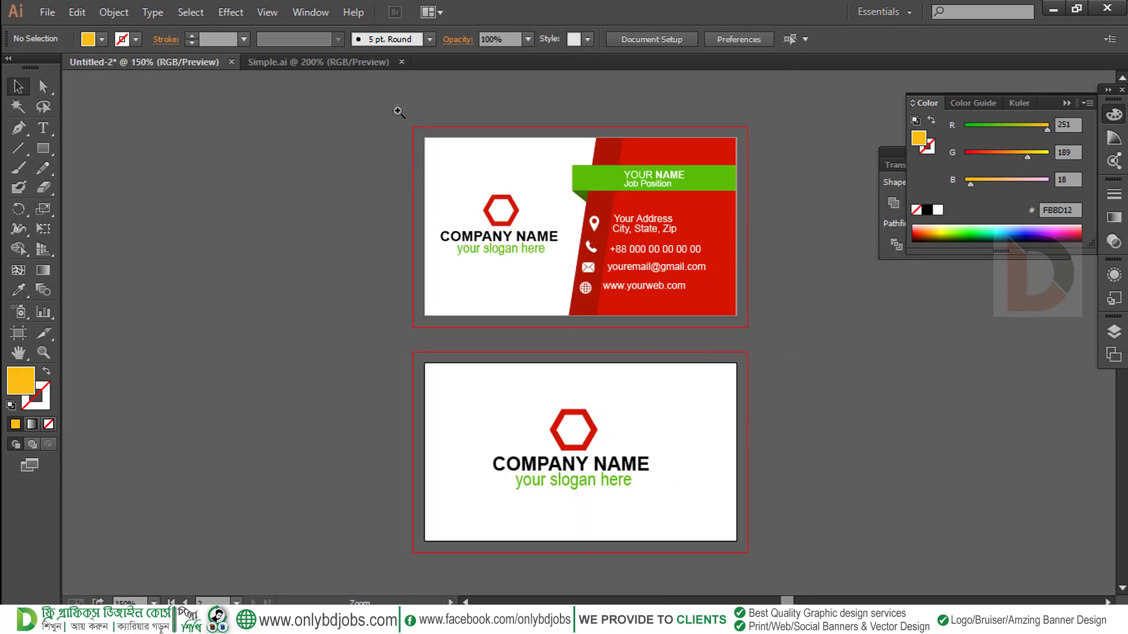
pyautogui.hotkey('ctrl', 'alt', '0')
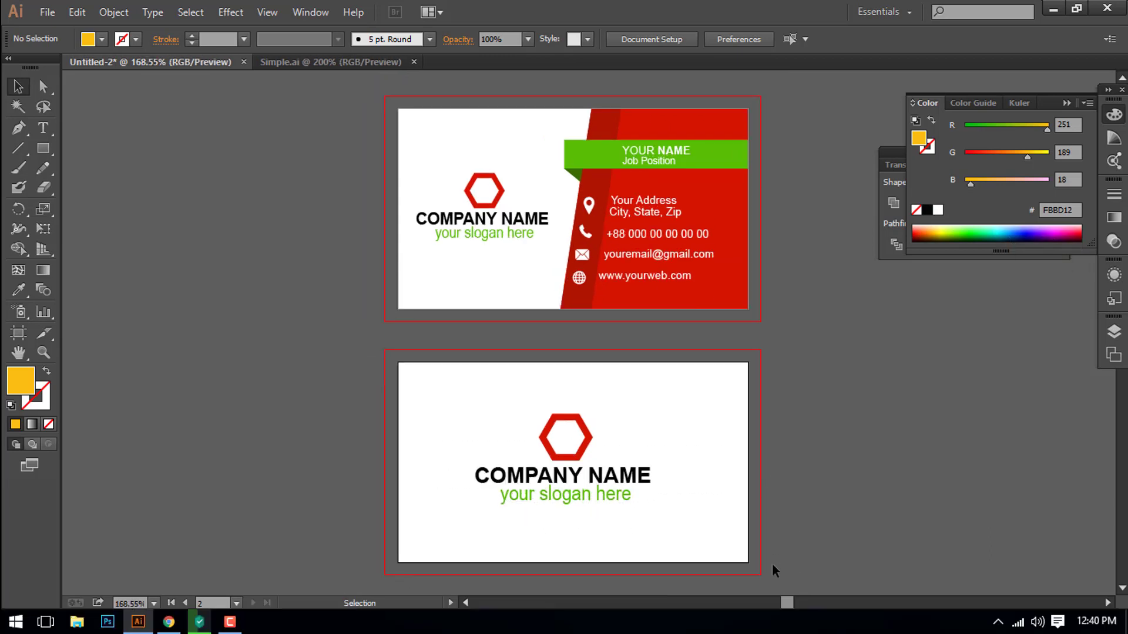
pyautogui.hotkey('ctrl', 'space')
pyautogui.moveTo(363, 83); pyautogui.dragTo(774, 583)
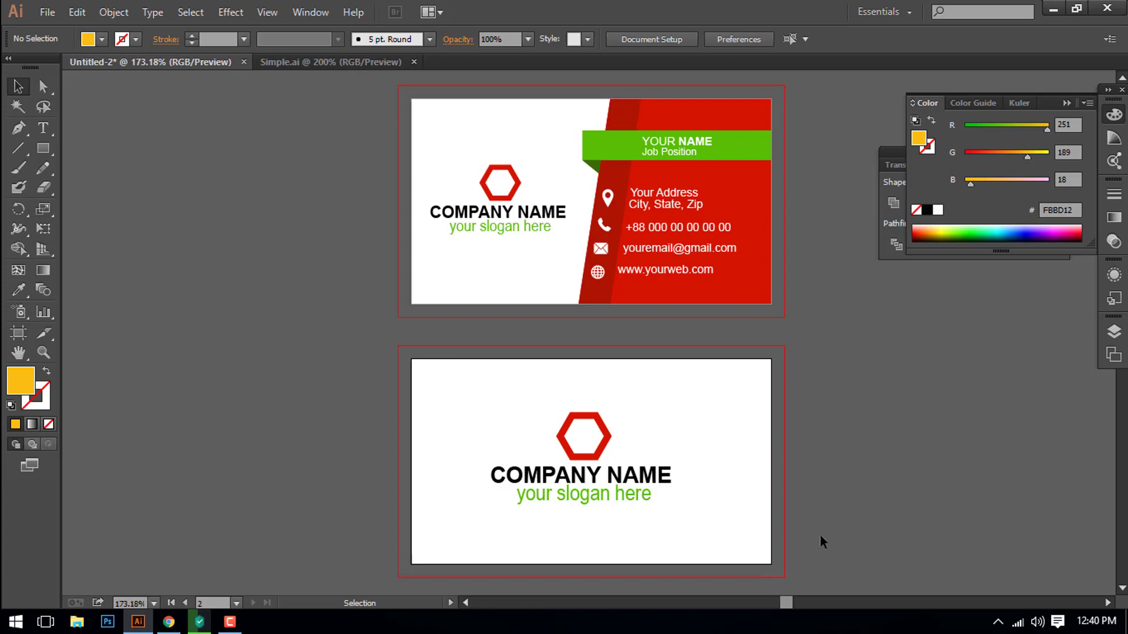